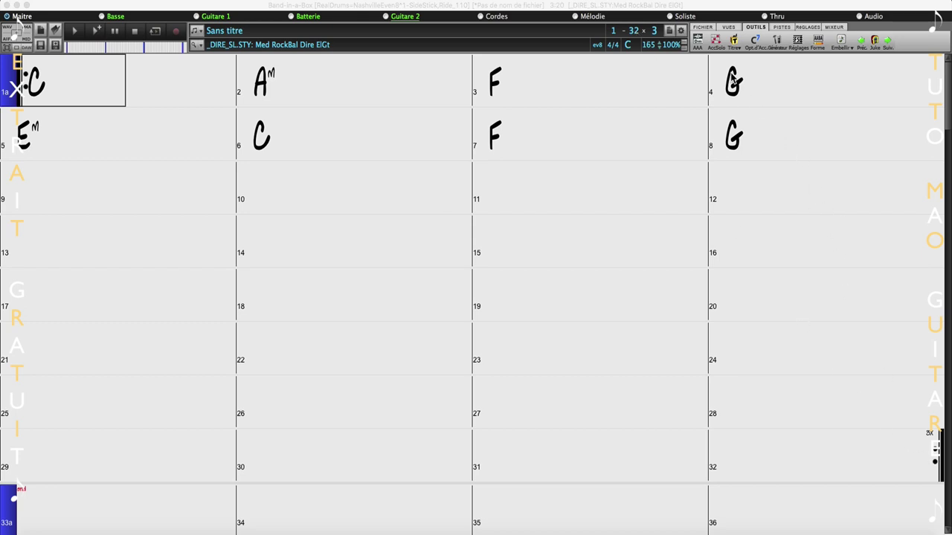
- Set the last bar of the theme to bar 8
{"action": "left_click", "coordinate": [634, 32]}
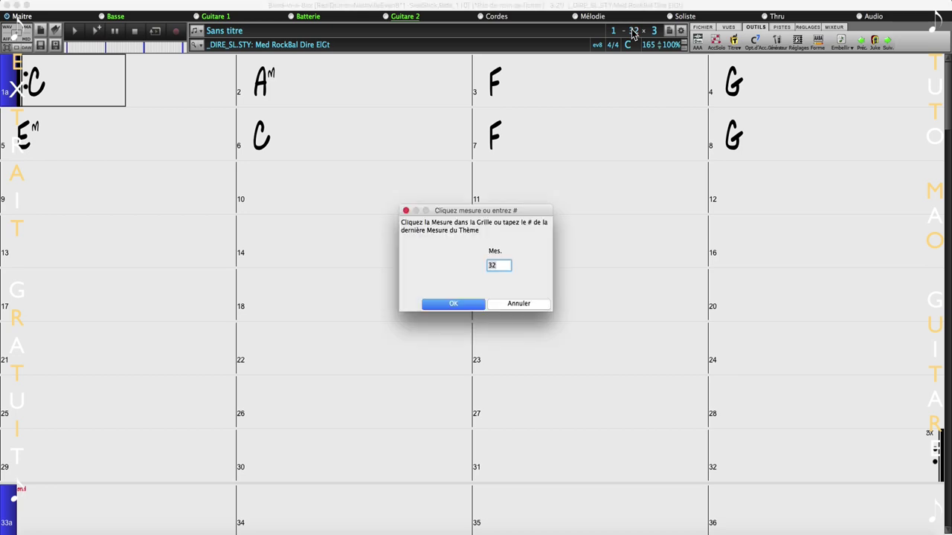
{"action": "type", "text": "8"}
{"action": "left_click", "coordinate": [451, 306]}
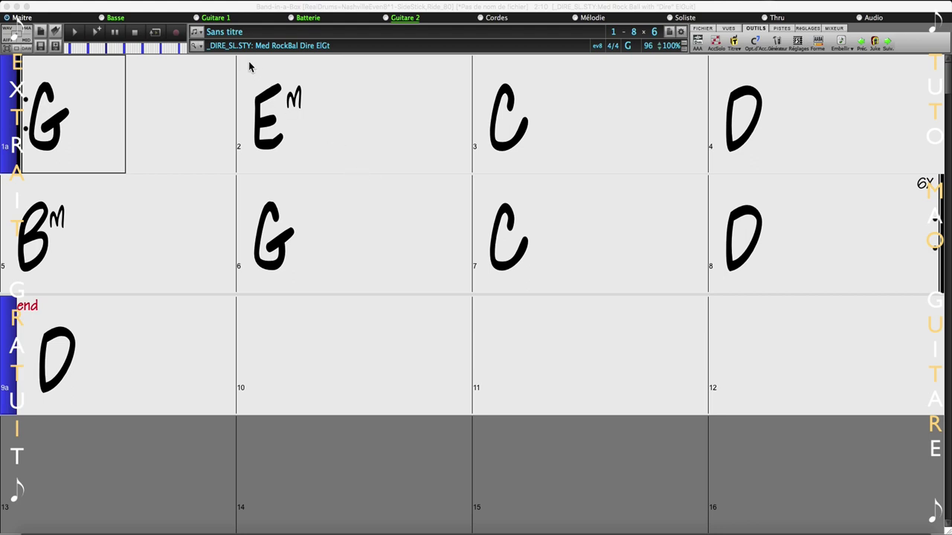
- Filter the available styles to those with at least one PG Music RealTrack video and sort them by name from A to Z
{"action": "left_click", "coordinate": [197, 46]}
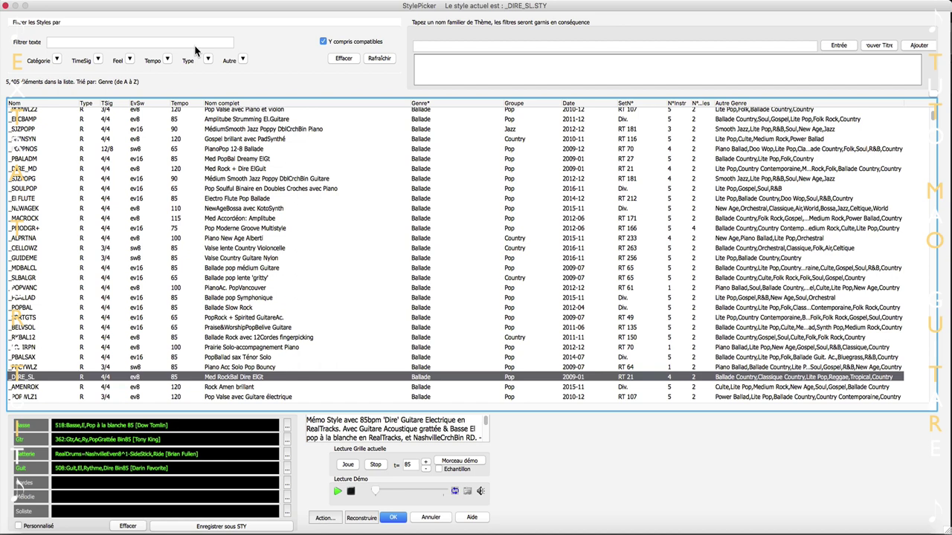
{"action": "left_click", "coordinate": [242, 59]}
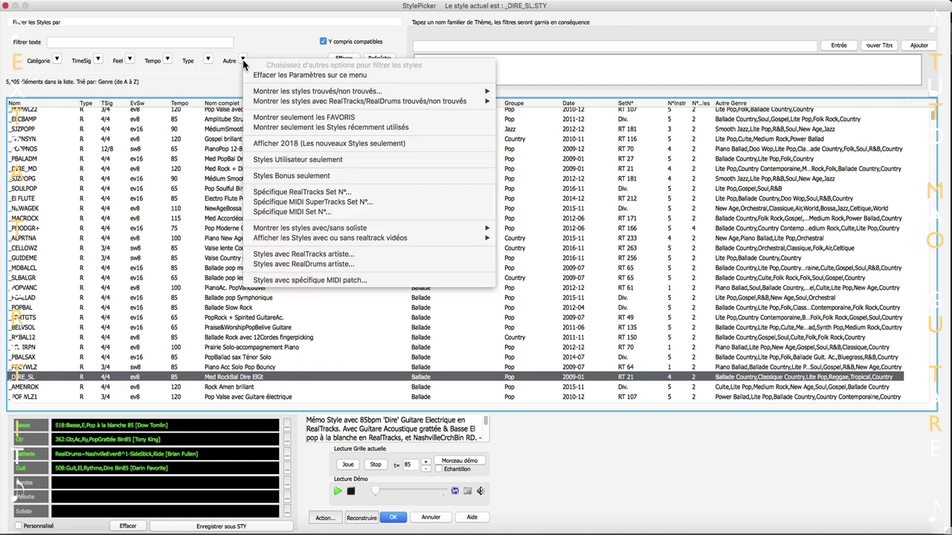
{"action": "mouse_move", "coordinate": [342, 238]}
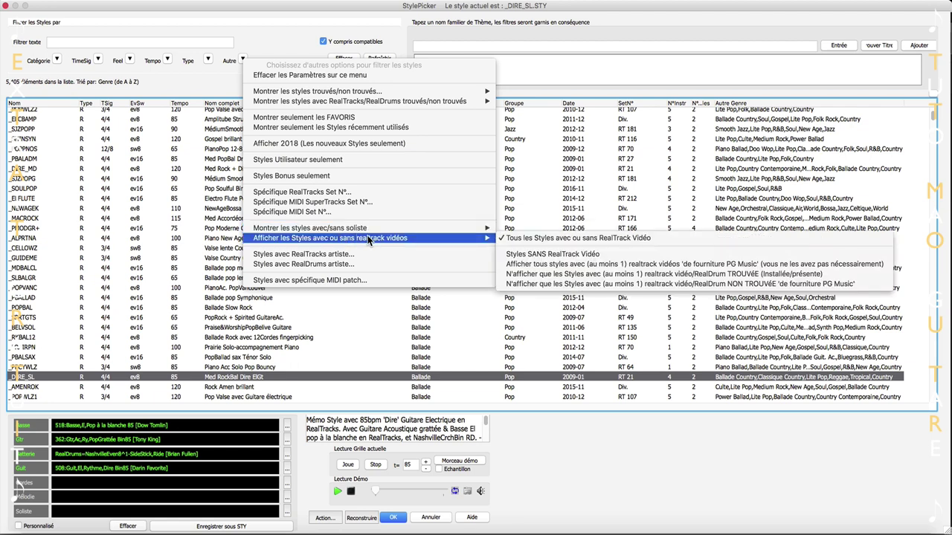
{"action": "left_click", "coordinate": [565, 266]}
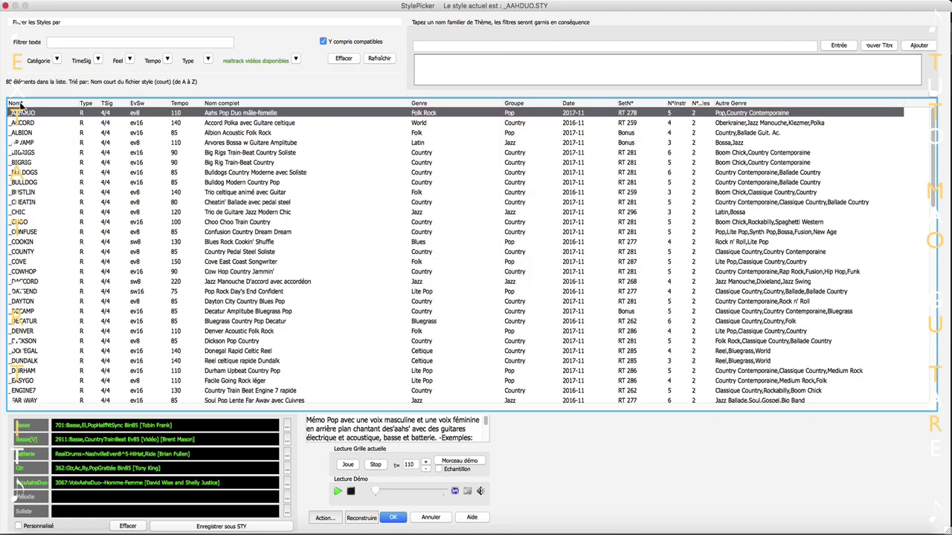
{"action": "left_click", "coordinate": [20, 106]}
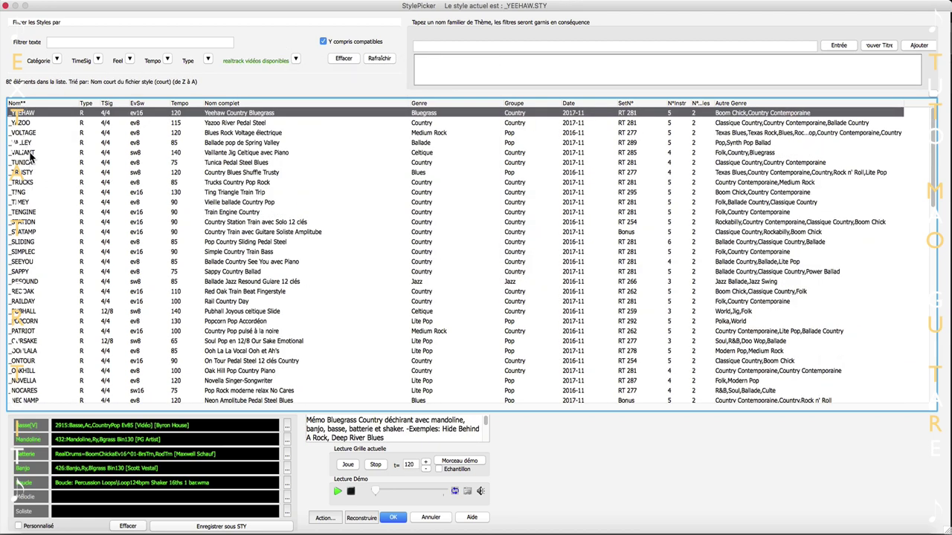
{"action": "left_click", "coordinate": [15, 105]}
- Audition the Choo Choo Train Country and Bulldogs Country Moderne avec Soliste styles, and load the Bulldogs style's demo song
{"action": "left_click", "coordinate": [162, 222]}
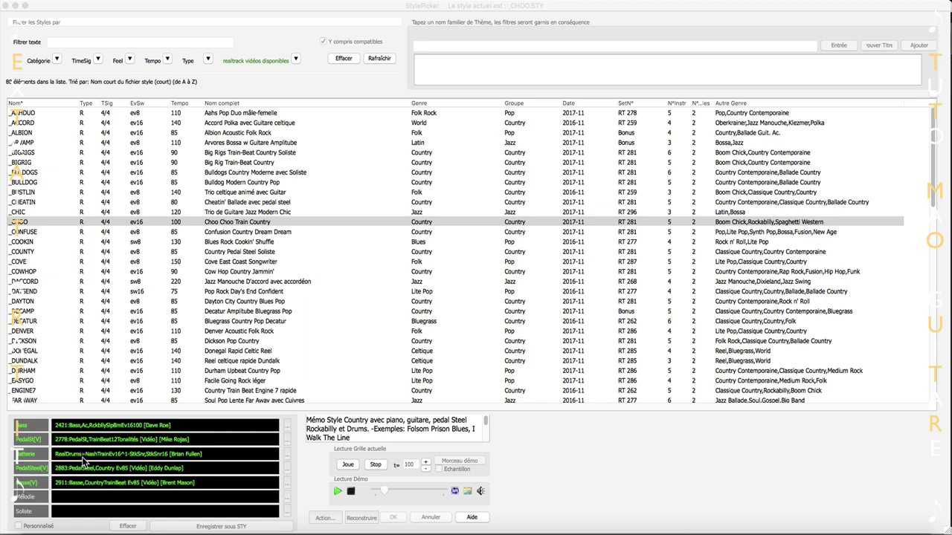
{"action": "left_click", "coordinate": [26, 174]}
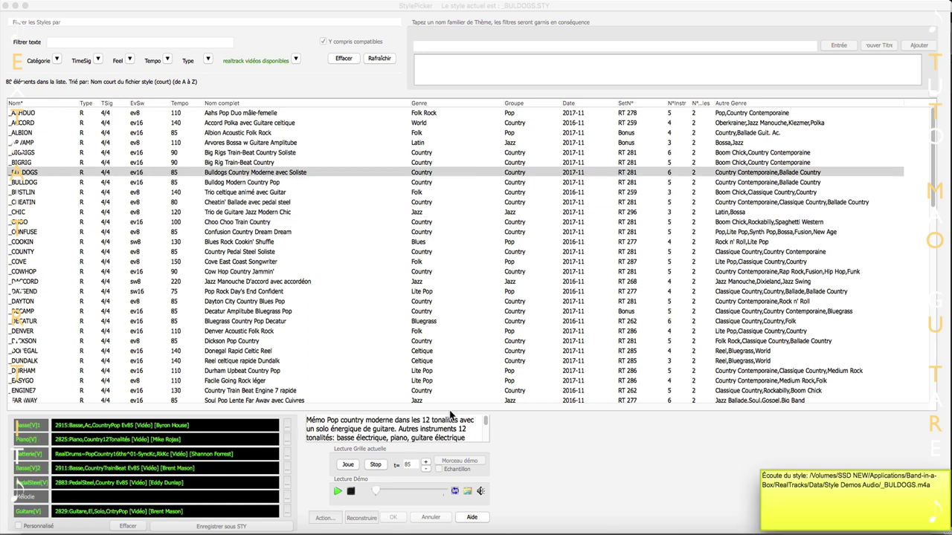
{"action": "left_click", "coordinate": [376, 465]}
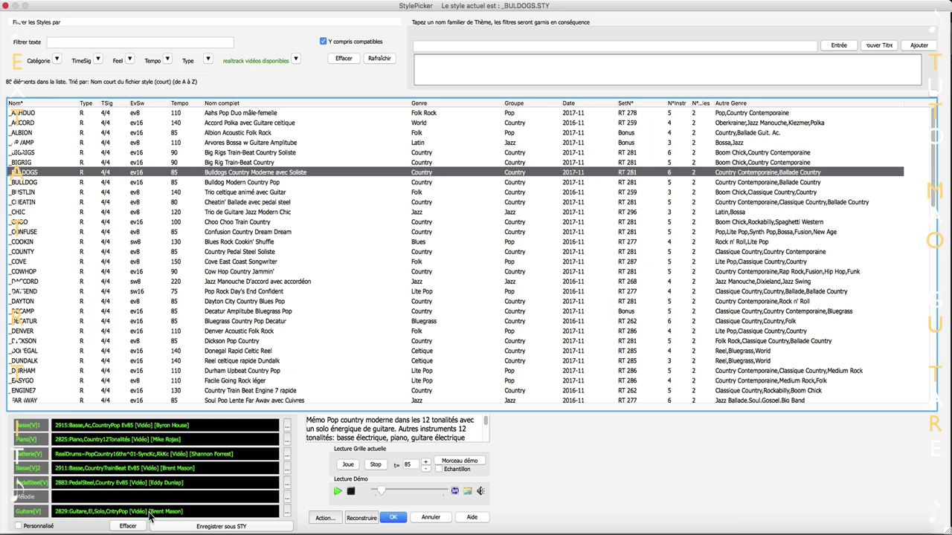
{"action": "left_click", "coordinate": [456, 462]}
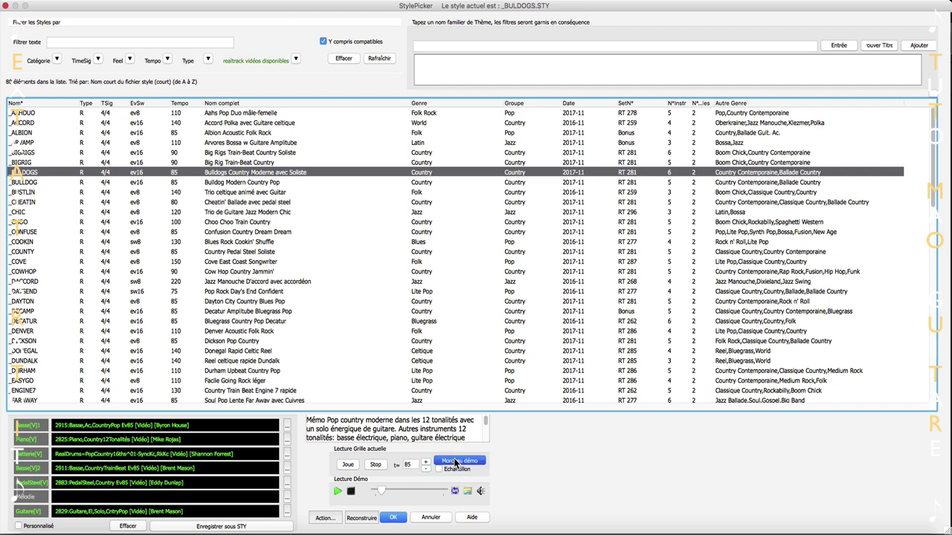
{"action": "left_click", "coordinate": [394, 518]}
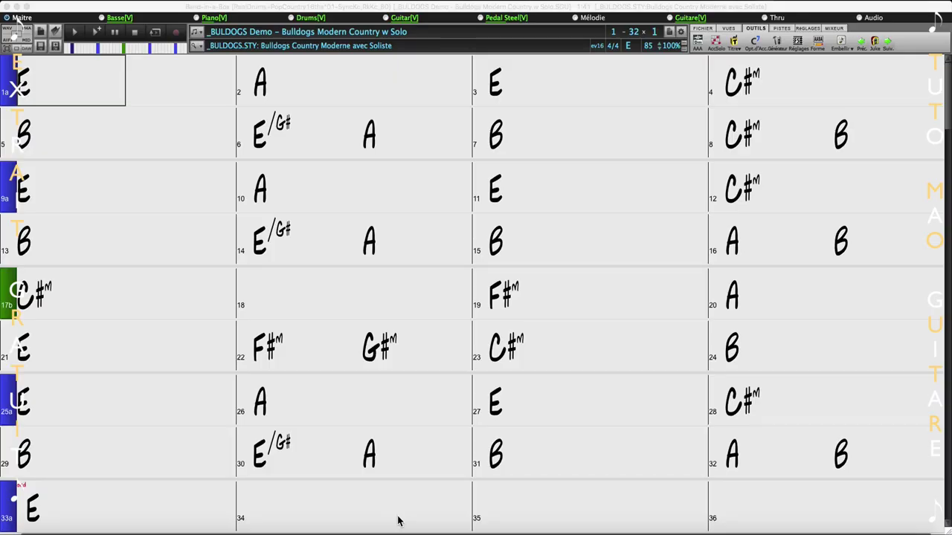
- Generate and play the Bulldogs demo song, stop playback and return to bar 1
{"action": "left_click", "coordinate": [97, 32]}
{"action": "left_click", "coordinate": [97, 31]}
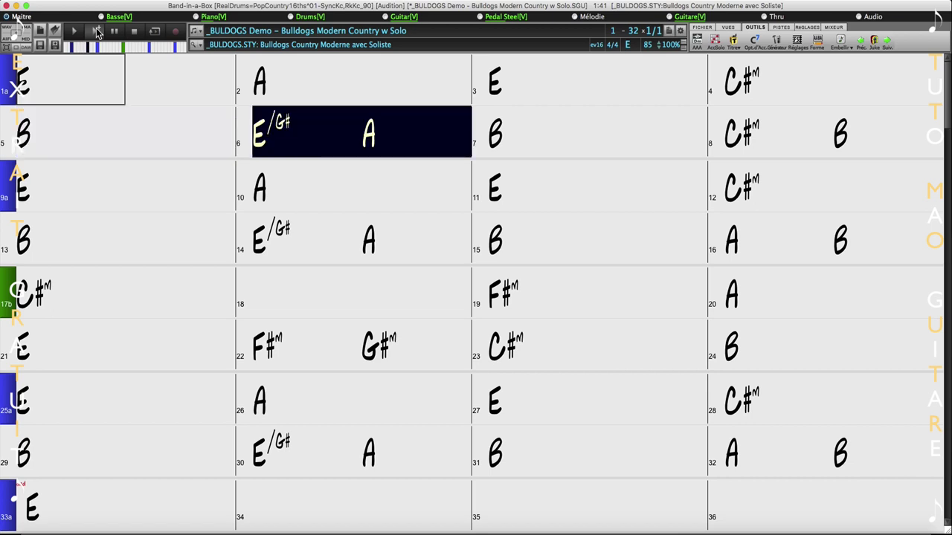
{"action": "left_click", "coordinate": [136, 35]}
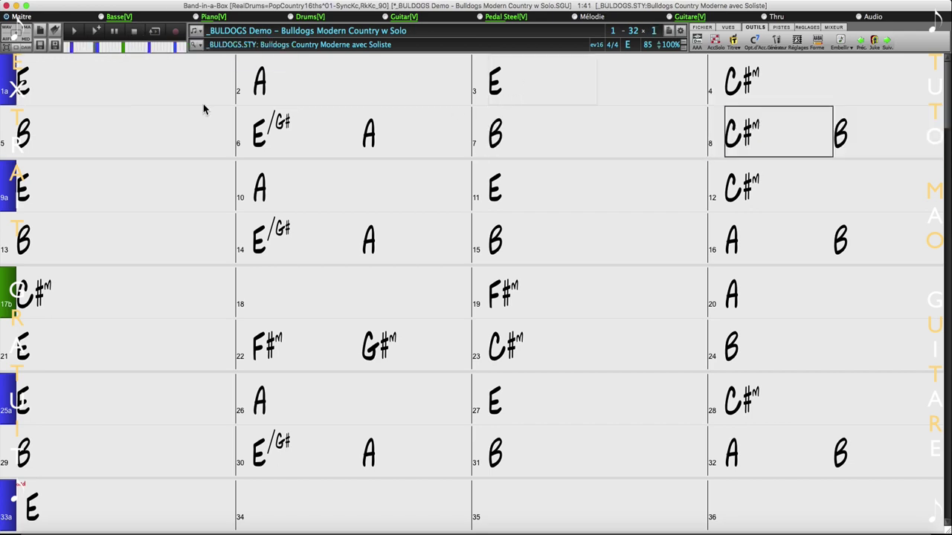
{"action": "left_click", "coordinate": [34, 90]}
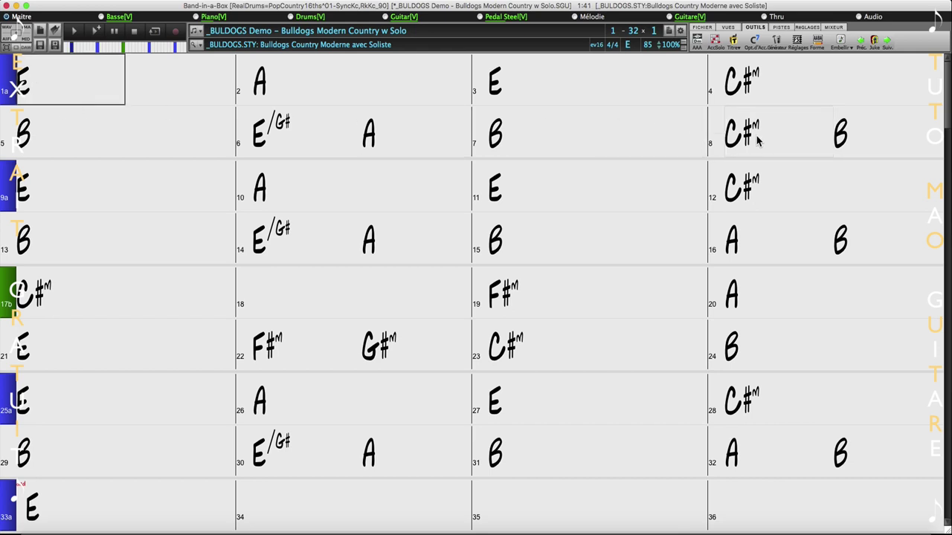
- Show the mixer and open the video rendering settings for the Guitar[V] rhythm track
{"action": "left_click", "coordinate": [730, 28]}
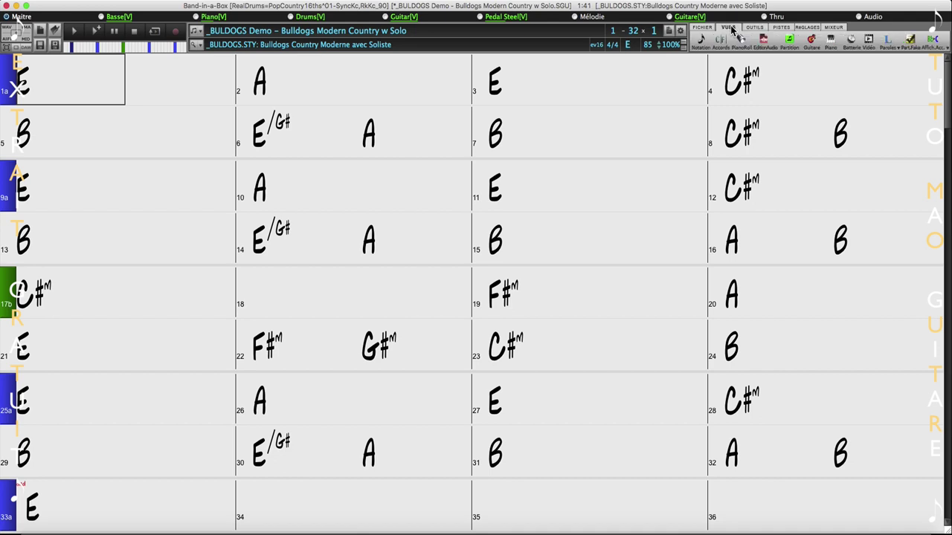
{"action": "left_click", "coordinate": [868, 41]}
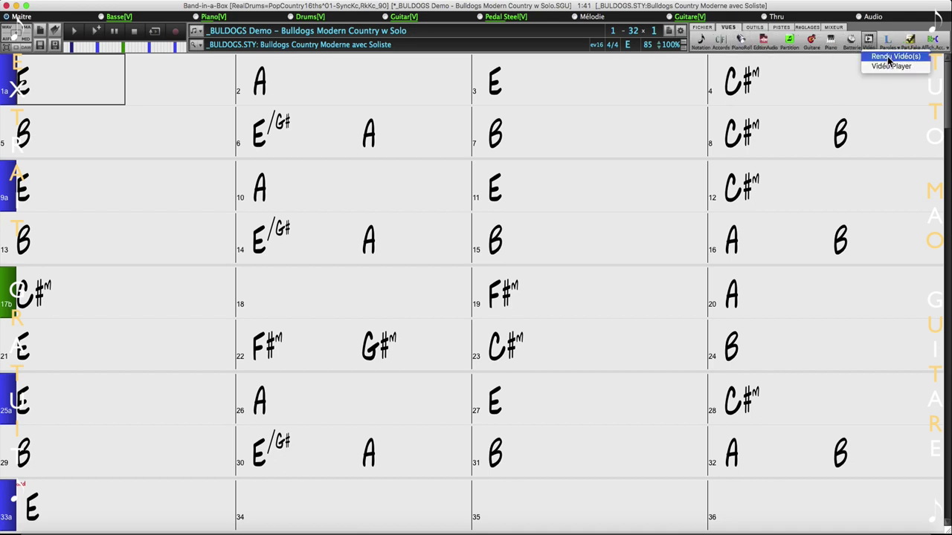
{"action": "left_click", "coordinate": [835, 27]}
{"action": "left_click_drag", "start_coordinate": [749, 349], "coordinate": [728, 212]}
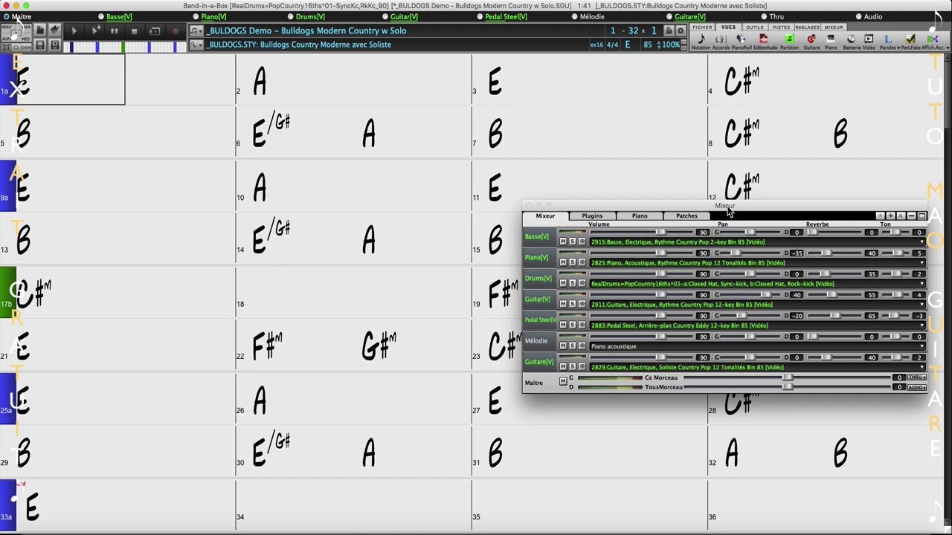
{"action": "right_click", "coordinate": [690, 308]}
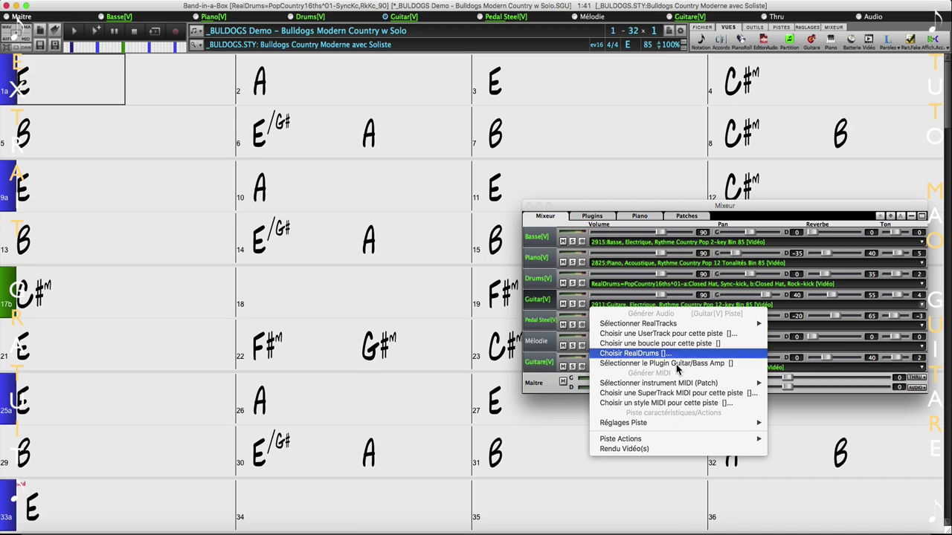
{"action": "left_click", "coordinate": [664, 450]}
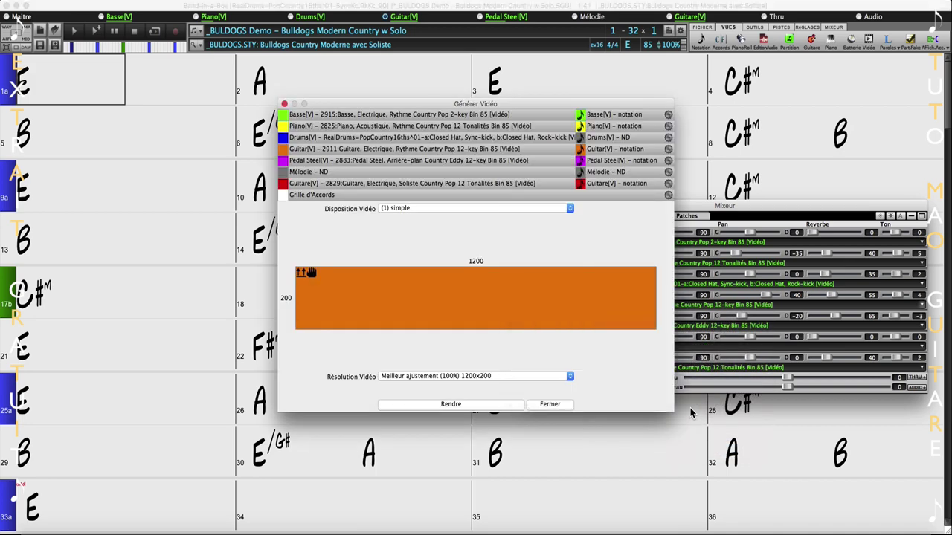
{"action": "left_click_drag", "start_coordinate": [457, 105], "coordinate": [377, 67]}
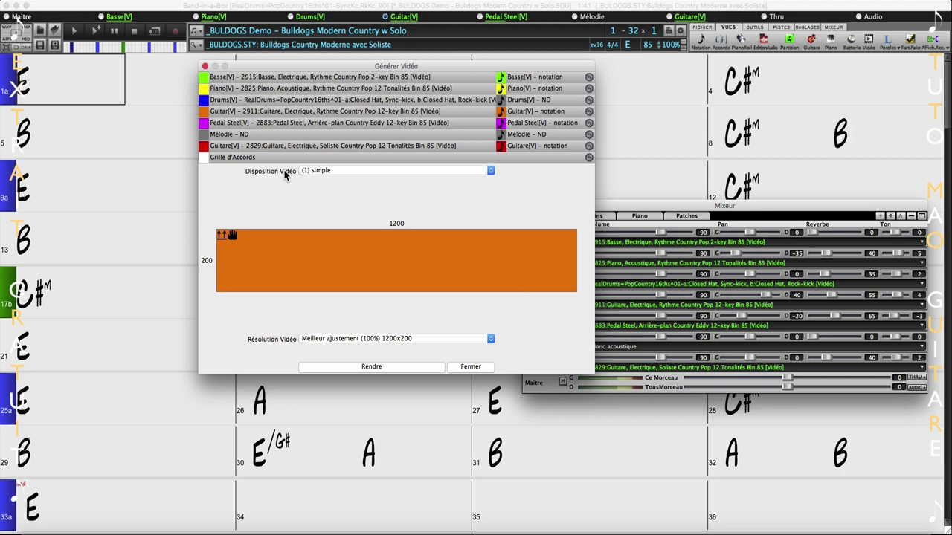
- Try the two- and three-part video layouts up to "(3) 1 gauche, 2 droit", and return to "(1) simple"
{"action": "left_click", "coordinate": [333, 171]}
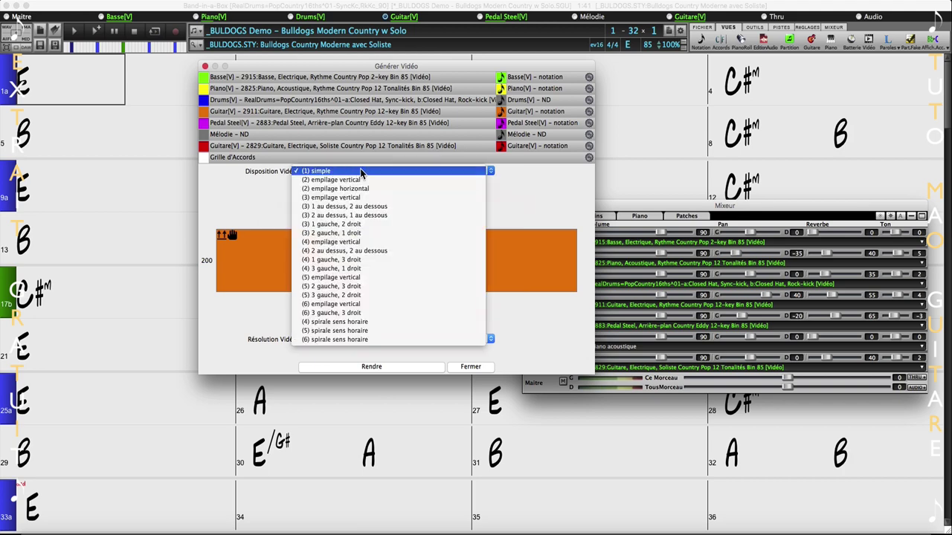
{"action": "left_click", "coordinate": [362, 180]}
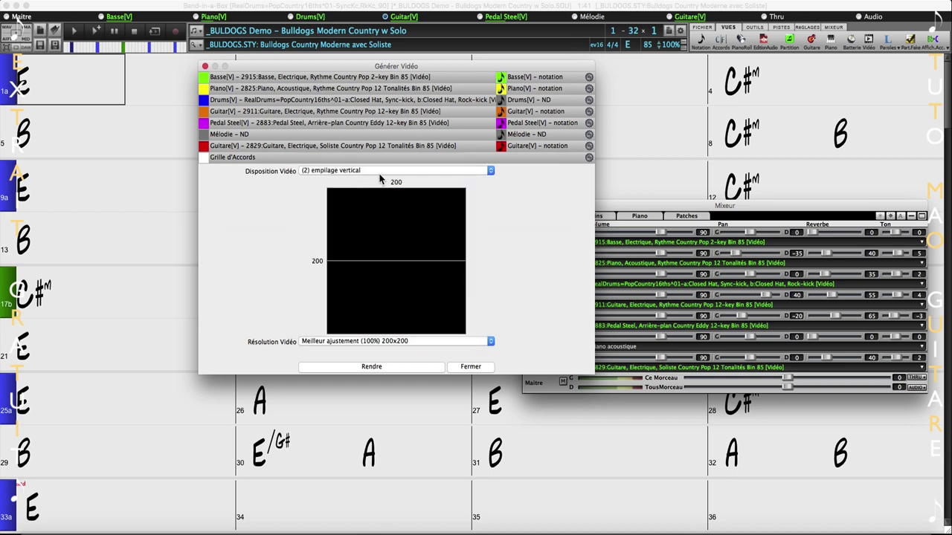
{"action": "left_click", "coordinate": [379, 176]}
{"action": "left_click", "coordinate": [382, 183]}
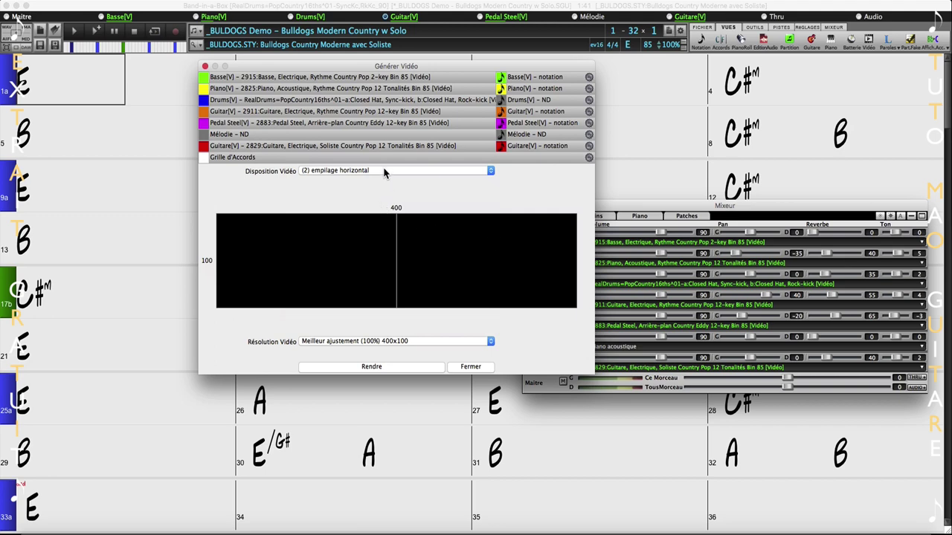
{"action": "left_click", "coordinate": [385, 173]}
{"action": "left_click", "coordinate": [385, 180]}
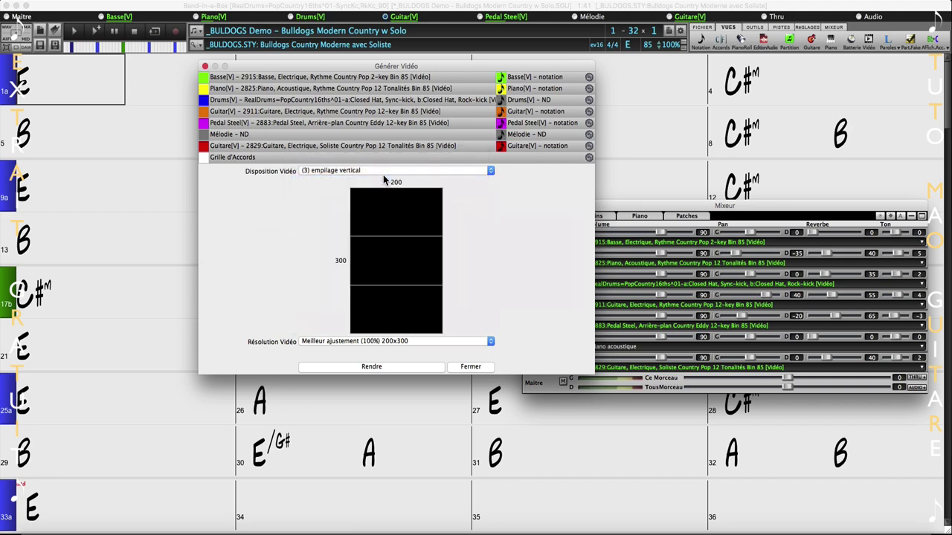
{"action": "left_click", "coordinate": [384, 174]}
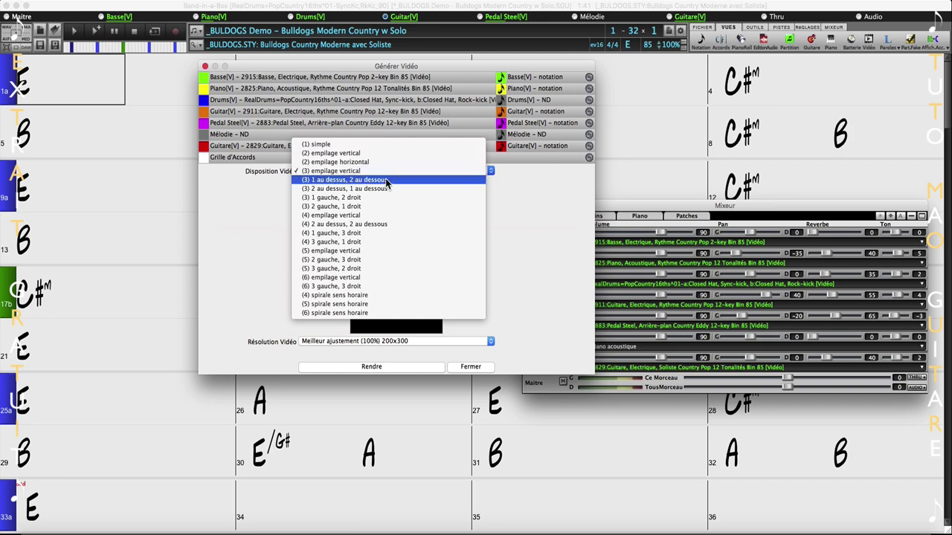
{"action": "left_click", "coordinate": [386, 183]}
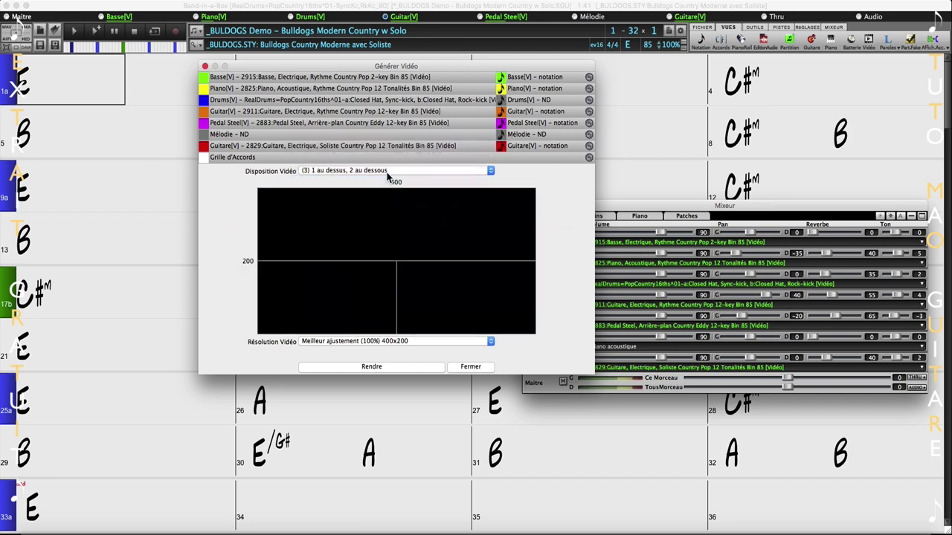
{"action": "left_click", "coordinate": [387, 174]}
{"action": "left_click", "coordinate": [386, 180]}
{"action": "left_click", "coordinate": [385, 173]}
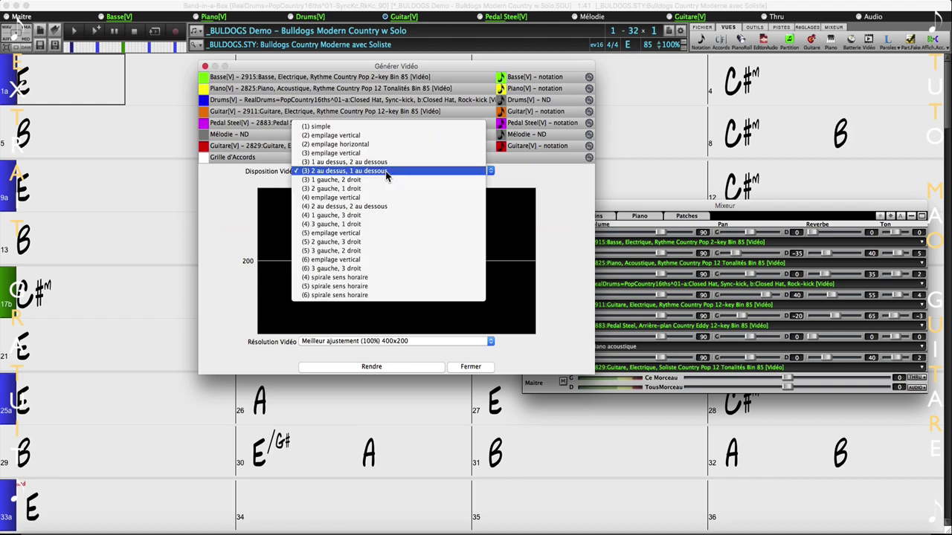
{"action": "left_click", "coordinate": [385, 181]}
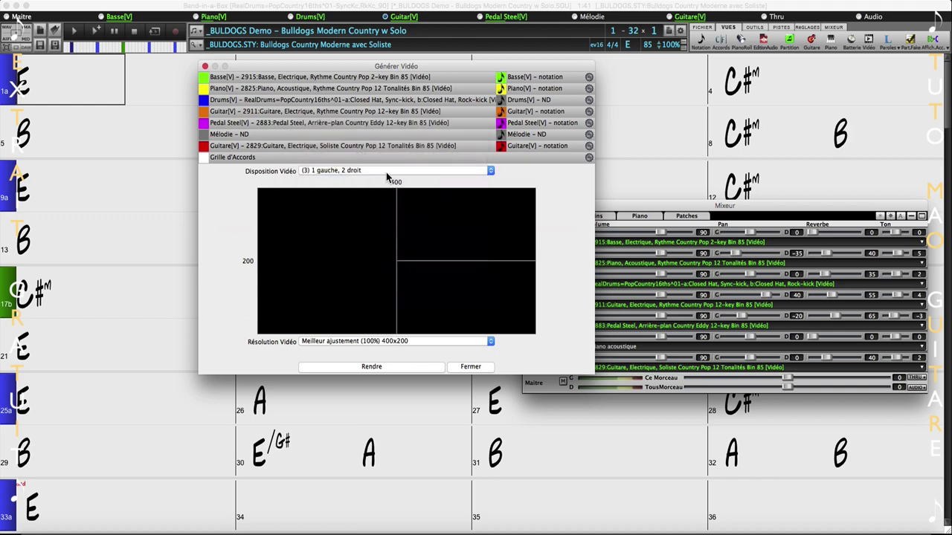
{"action": "left_click", "coordinate": [386, 172]}
{"action": "left_click", "coordinate": [352, 119]}
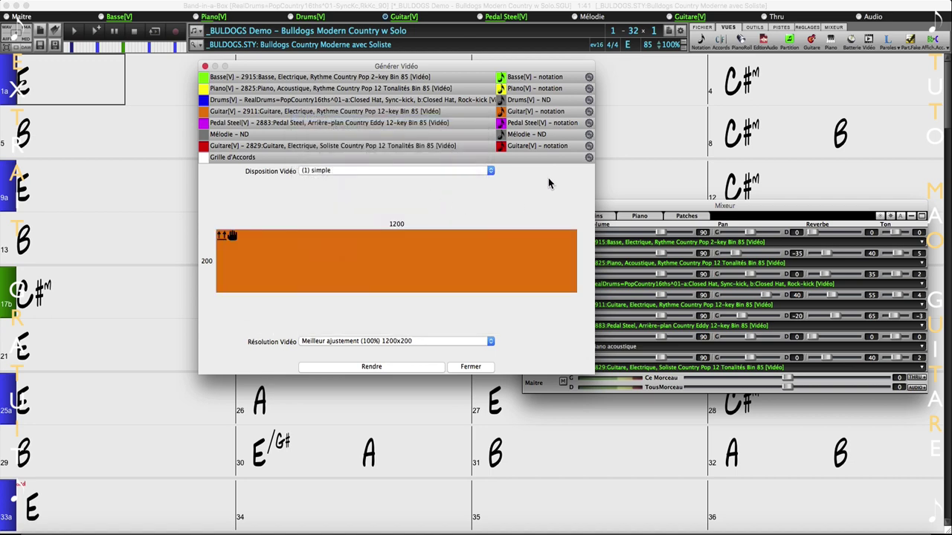
- Assign the Pedal Steel[V] track to the video zone and keep the resolution at "Meilleur ajustement (100%) 1200x370"
{"action": "left_click_drag", "start_coordinate": [335, 152], "coordinate": [320, 122]}
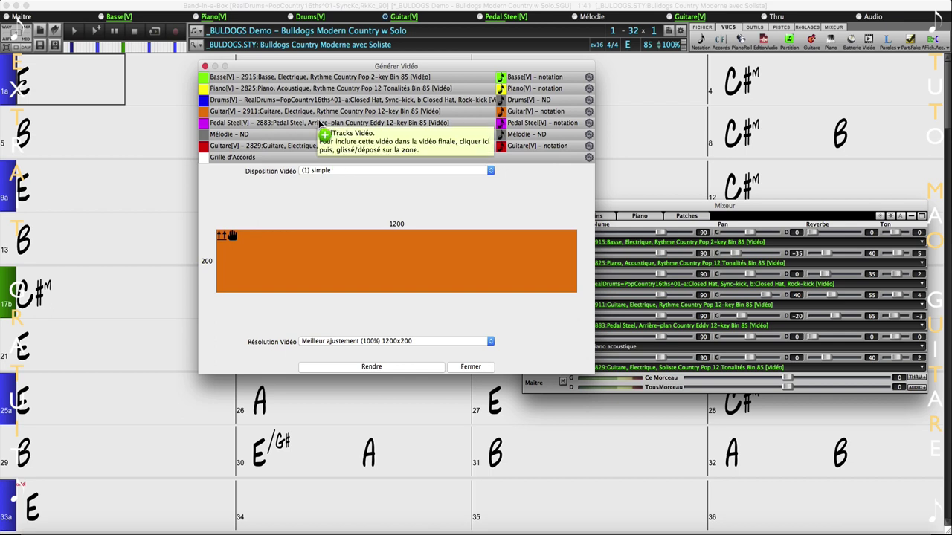
{"action": "left_click_drag", "start_coordinate": [320, 124], "coordinate": [352, 254]}
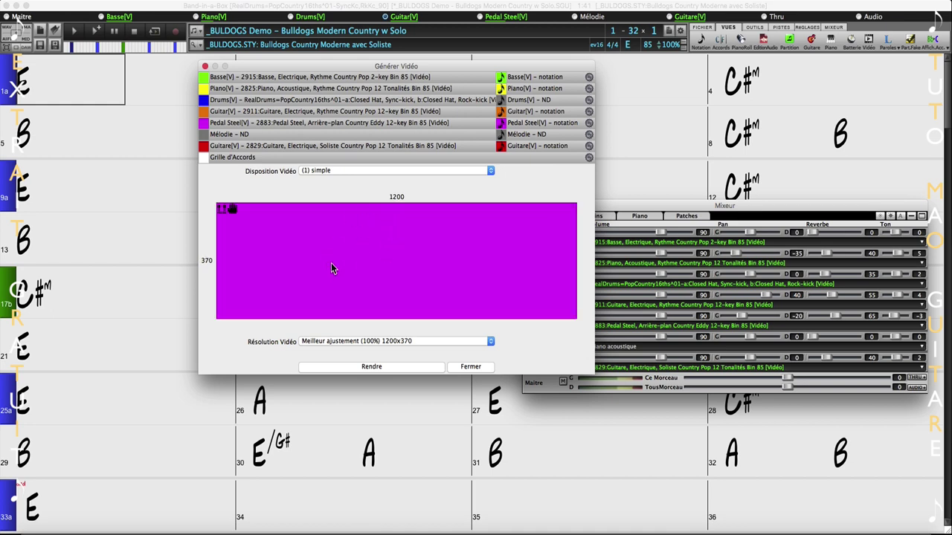
{"action": "left_click", "coordinate": [337, 343]}
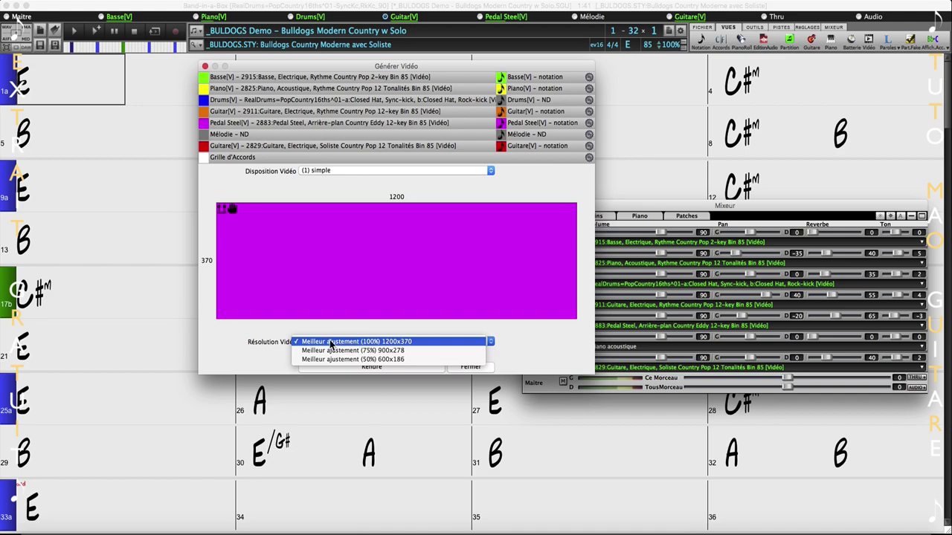
{"action": "left_click", "coordinate": [353, 343]}
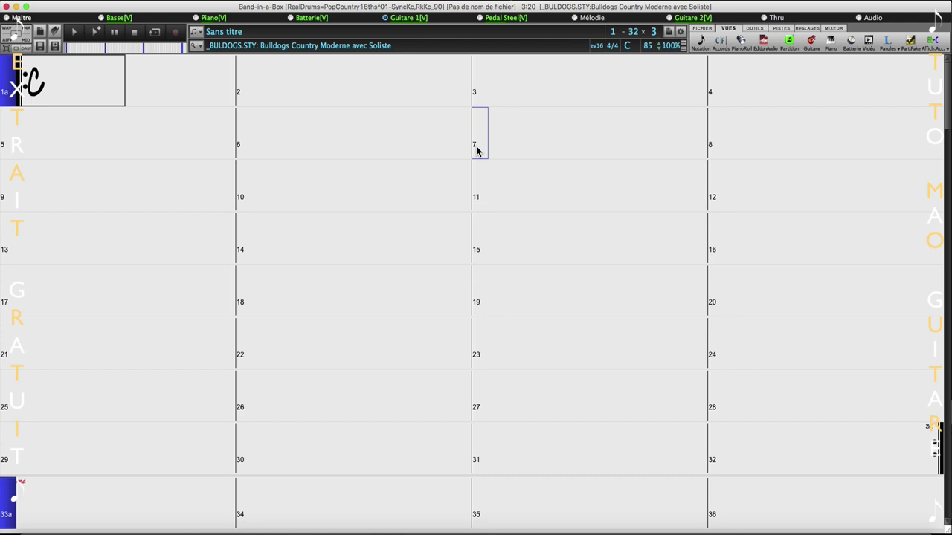
- Start importing an audio file, sort the Band-in-a-Box folder by name and browse to Tutorials > Tutorial - BB2018
{"action": "left_click", "coordinate": [100, 2]}
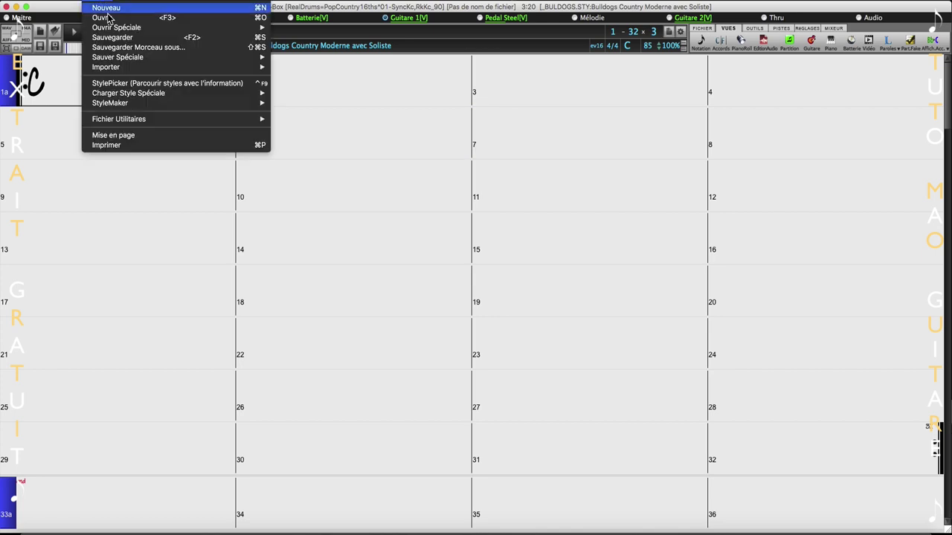
{"action": "mouse_move", "coordinate": [125, 70]}
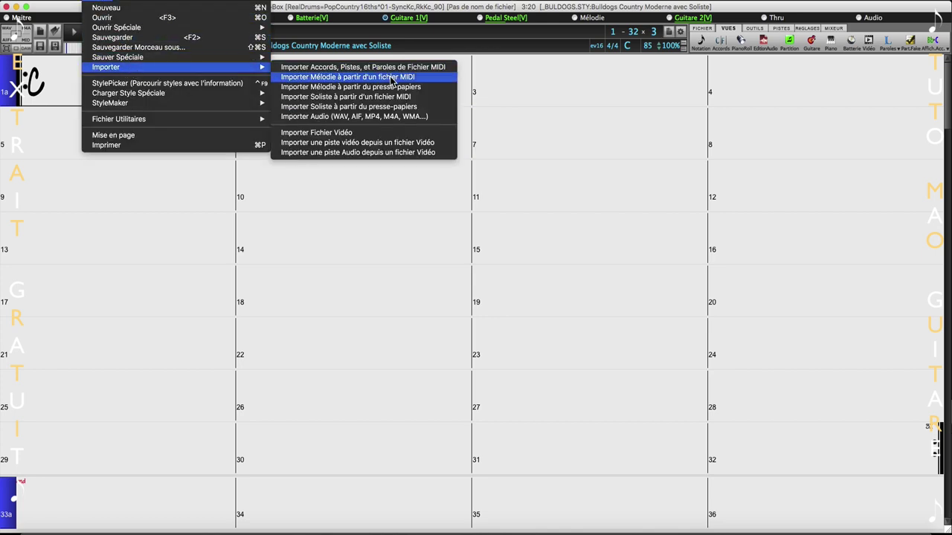
{"action": "left_click", "coordinate": [349, 119]}
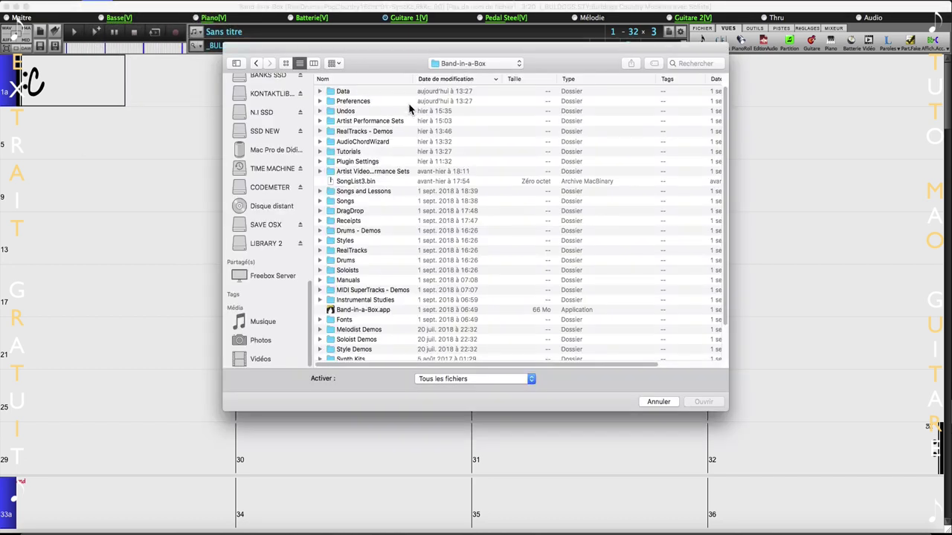
{"action": "left_click", "coordinate": [383, 80]}
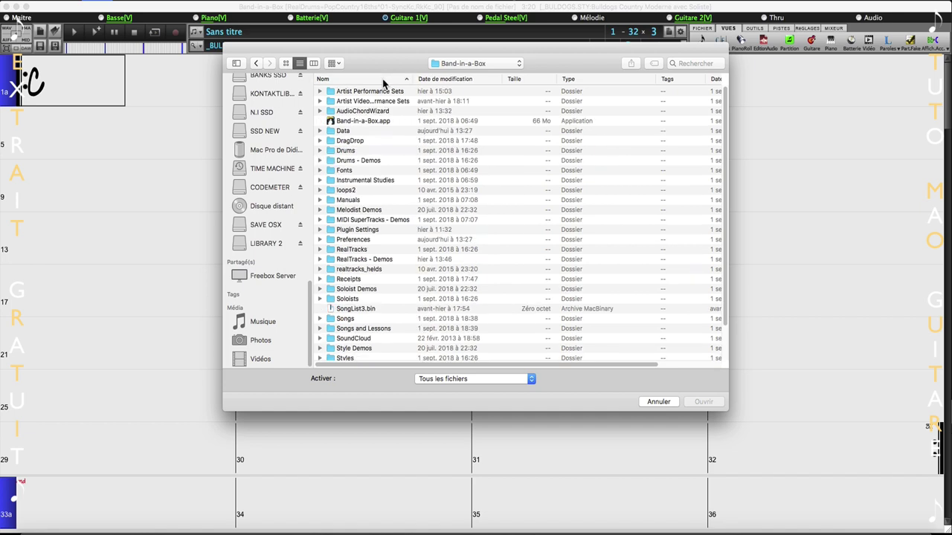
{"action": "scroll", "coordinate": [385, 262], "scroll_direction": "down", "scroll_amount": 5}
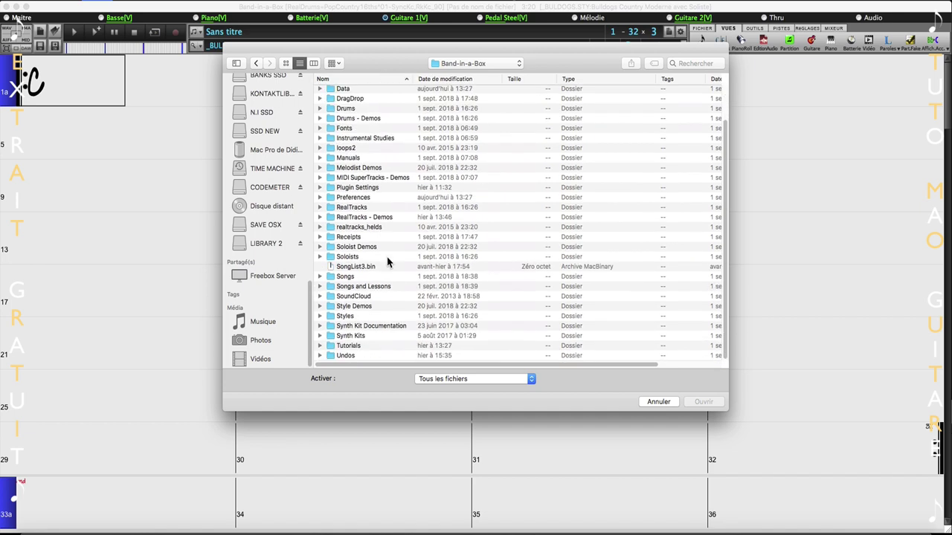
{"action": "double_click", "coordinate": [358, 346]}
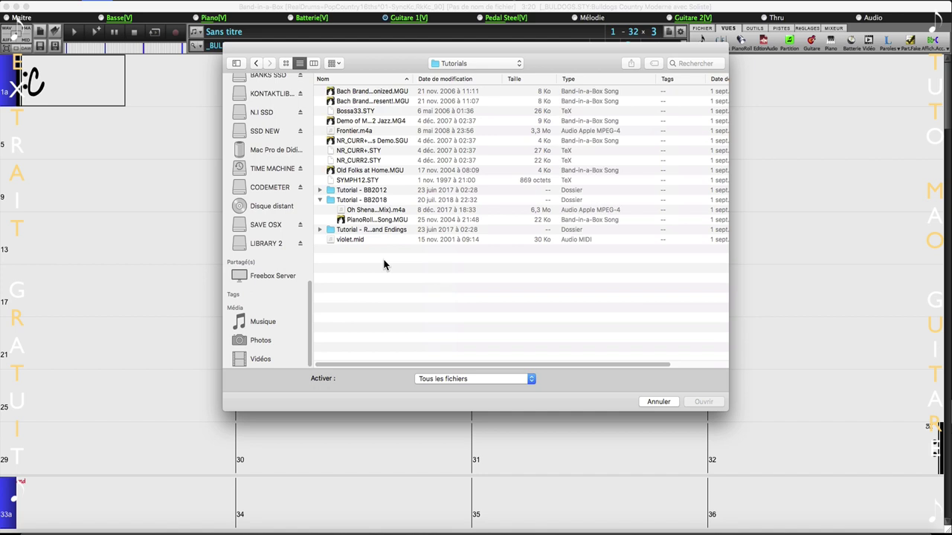
{"action": "double_click", "coordinate": [374, 201]}
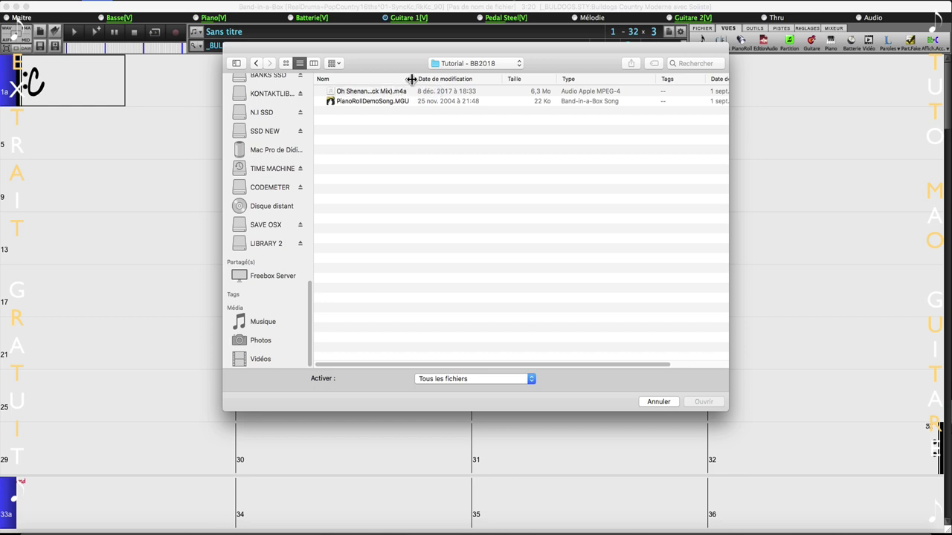
- Import "Oh Shenandoah (Pop Rock Mix).m4a" at chorus 1, bar -1, beat 1, tick 0, overwriting the existing audio
{"action": "left_click_drag", "start_coordinate": [414, 79], "coordinate": [534, 79]}
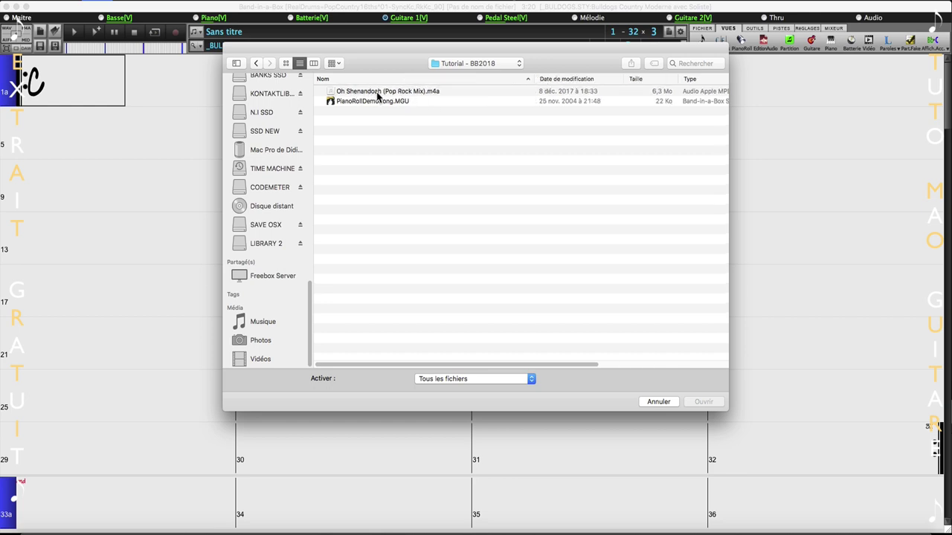
{"action": "double_click", "coordinate": [419, 91]}
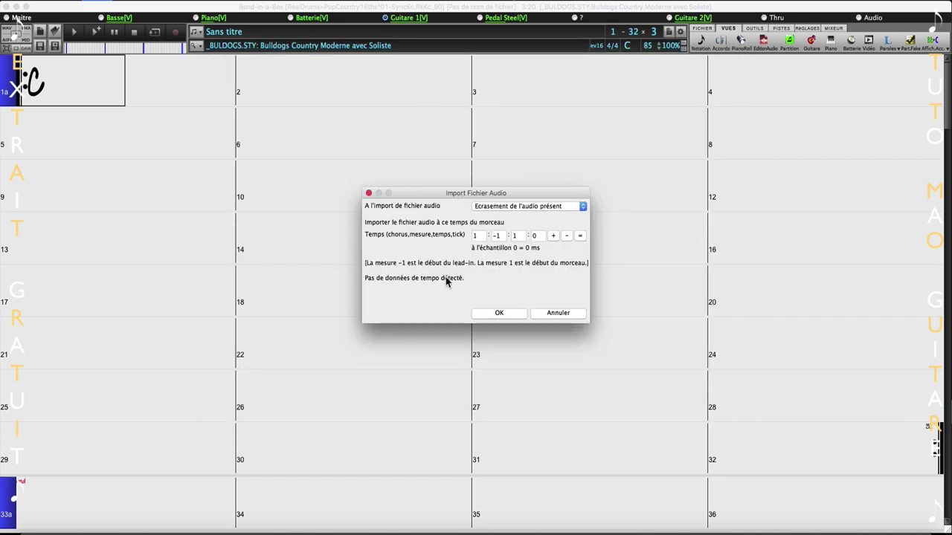
{"action": "left_click", "coordinate": [500, 313]}
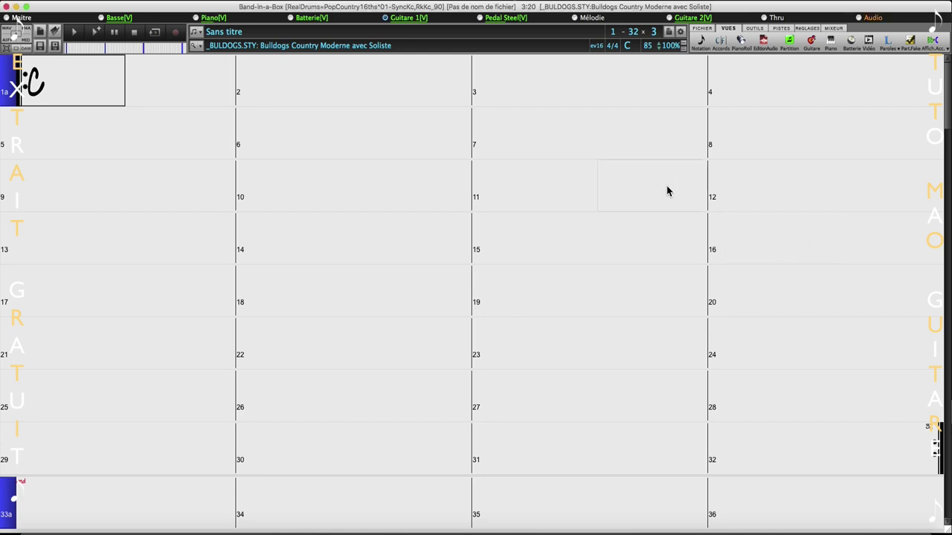
- Display the Audio track's waveform in the audio editor and solo that track
{"action": "left_click", "coordinate": [871, 19]}
{"action": "left_click", "coordinate": [764, 42]}
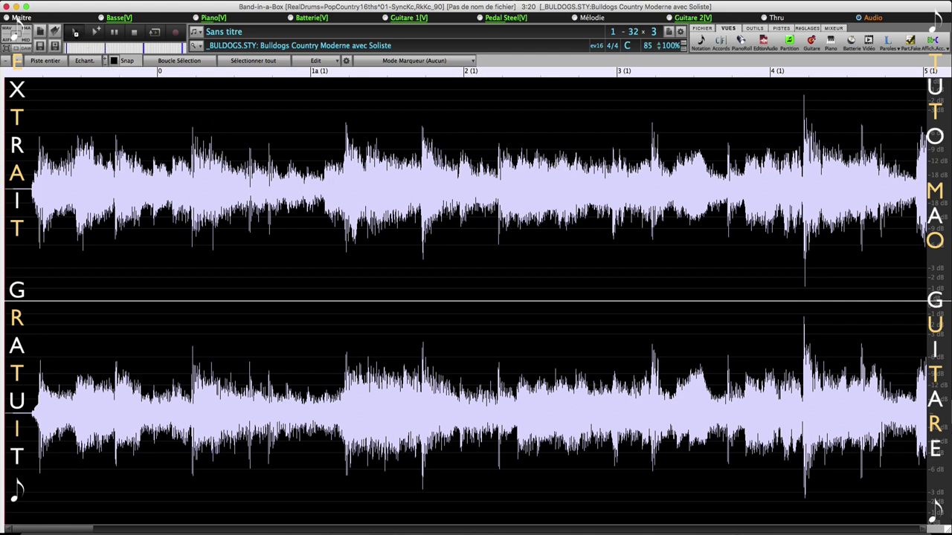
{"action": "left_click", "coordinate": [872, 19]}
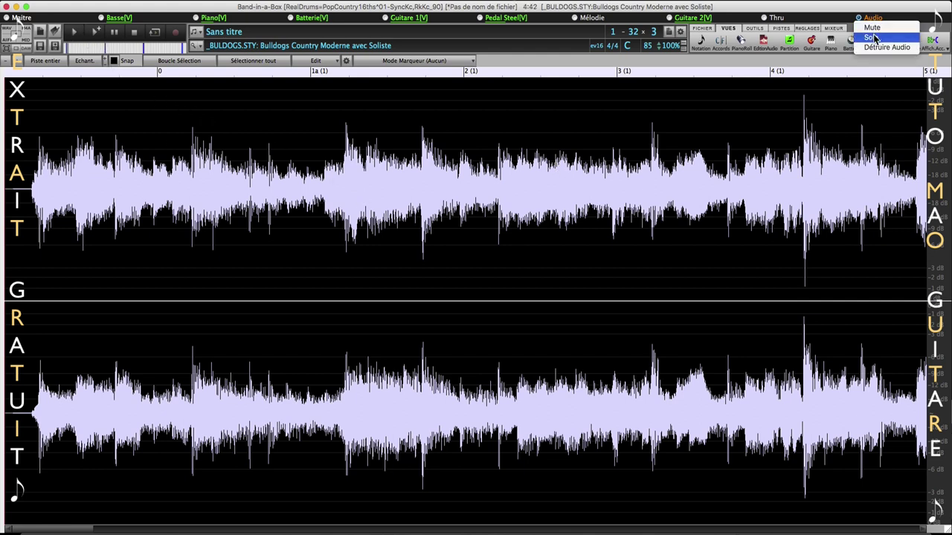
{"action": "left_click", "coordinate": [871, 37]}
- Play the soloed audio while viewing a wider stretch of its waveform, and stop playback
{"action": "left_click", "coordinate": [78, 34]}
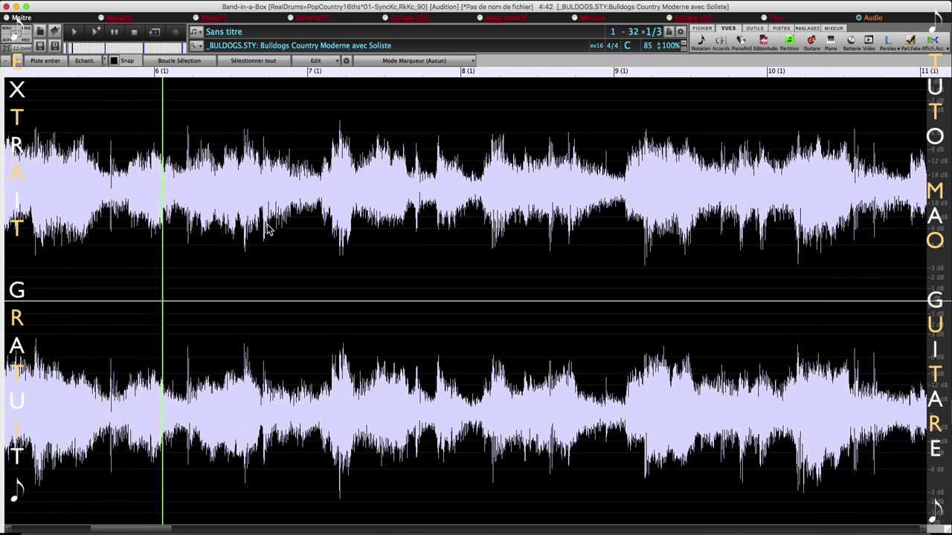
{"action": "scroll", "coordinate": [3, 64], "scroll_direction": "down", "scroll_amount": 2}
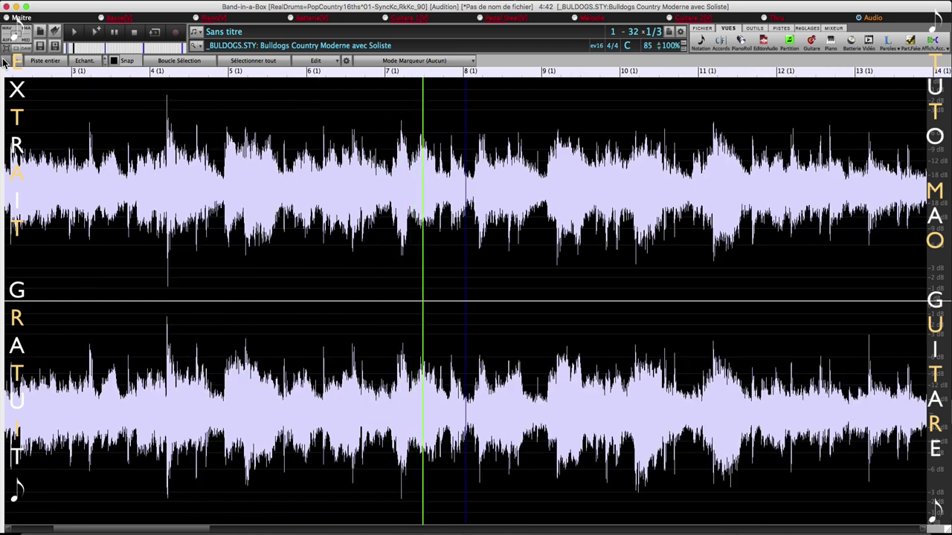
{"action": "scroll", "coordinate": [4, 63], "scroll_direction": "down", "scroll_amount": 1}
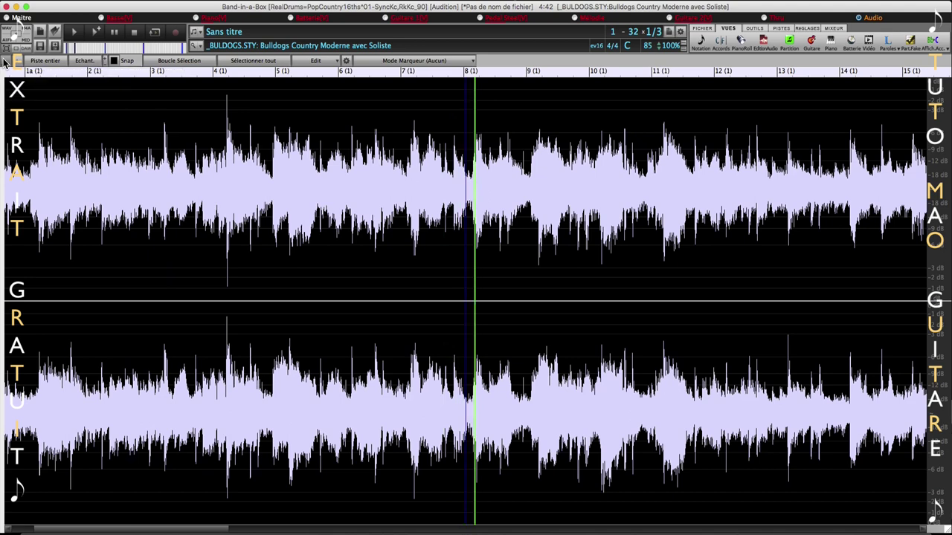
{"action": "scroll", "coordinate": [3, 63], "scroll_direction": "down", "scroll_amount": 2}
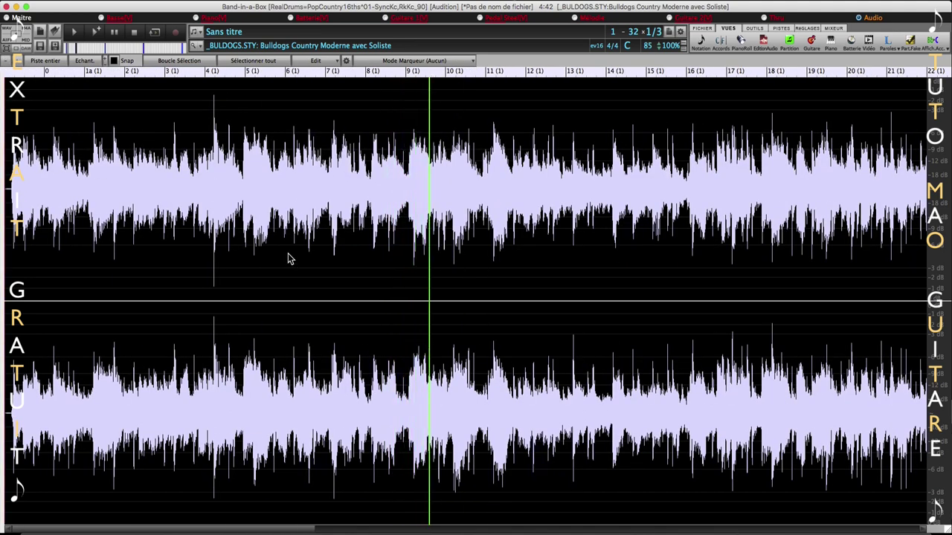
{"action": "left_click", "coordinate": [134, 32]}
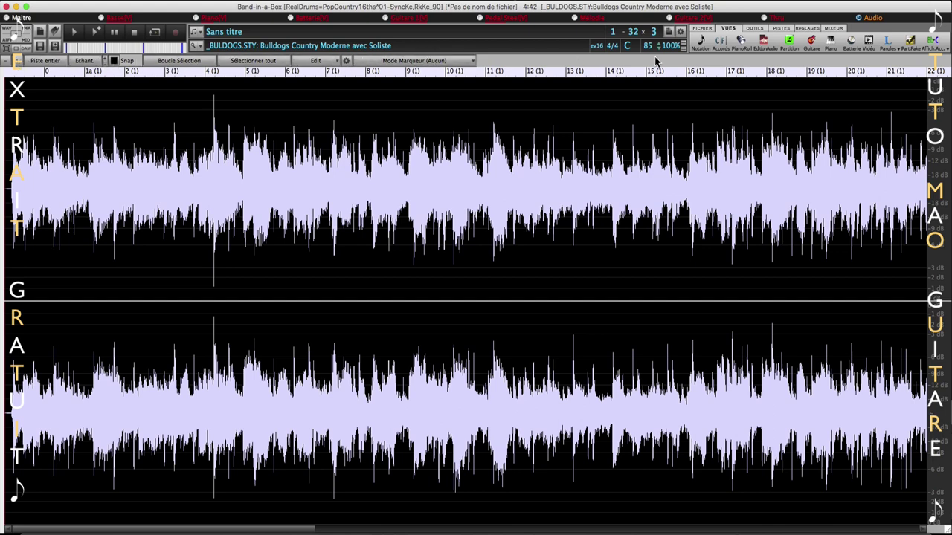
- Return to the chord sheet, disable the Bulldogs style for this song and select bar 1
{"action": "left_click", "coordinate": [764, 45]}
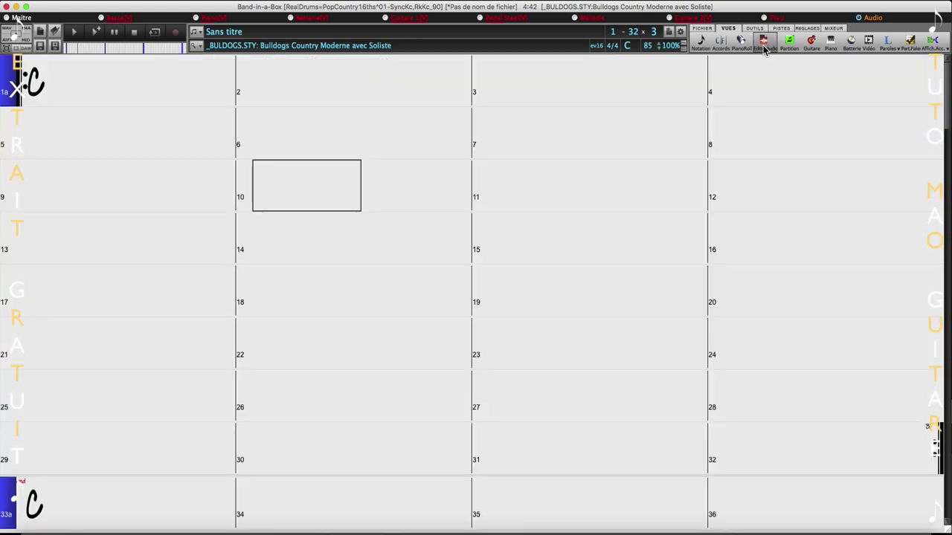
{"action": "left_click", "coordinate": [228, 47]}
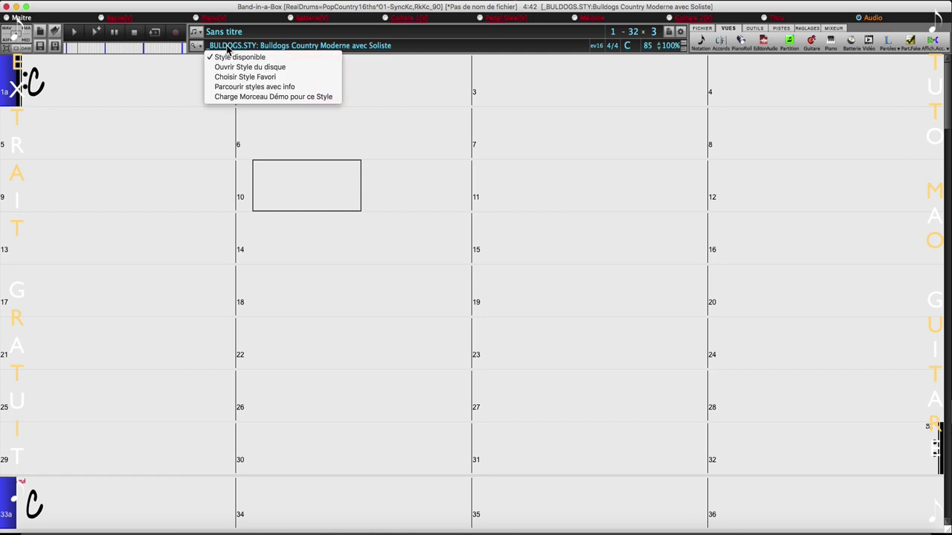
{"action": "left_click", "coordinate": [230, 57]}
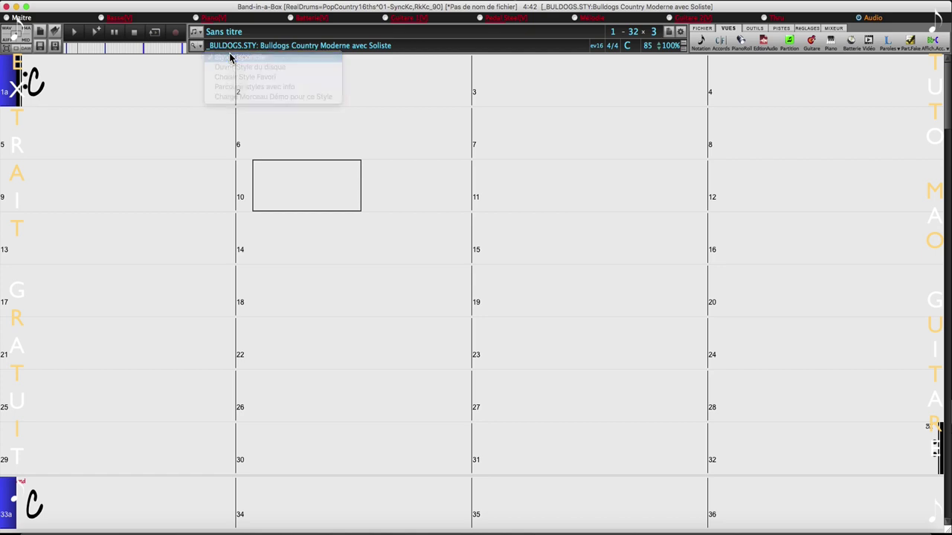
{"action": "left_click", "coordinate": [70, 100]}
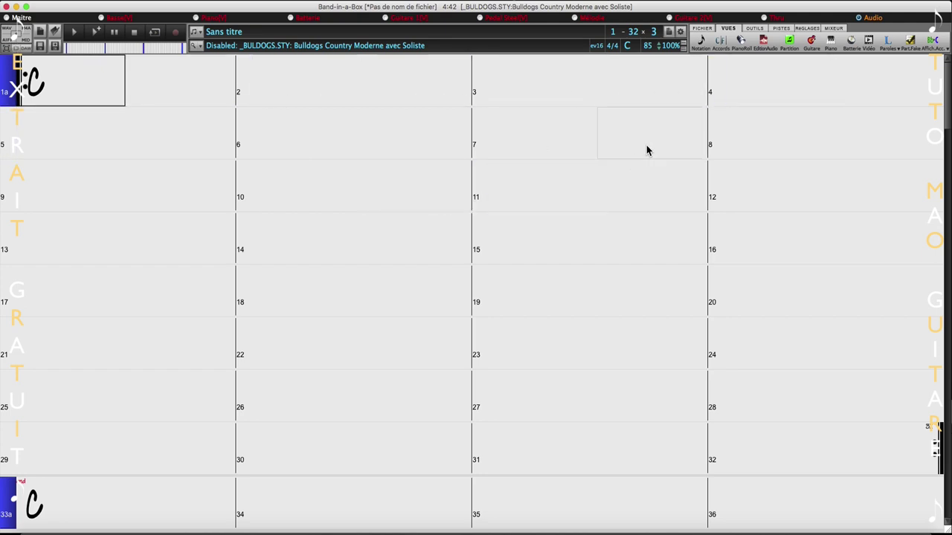
- Reopen the audio editor, play the opening bars of the imported audio and stop playback
{"action": "left_click", "coordinate": [764, 44]}
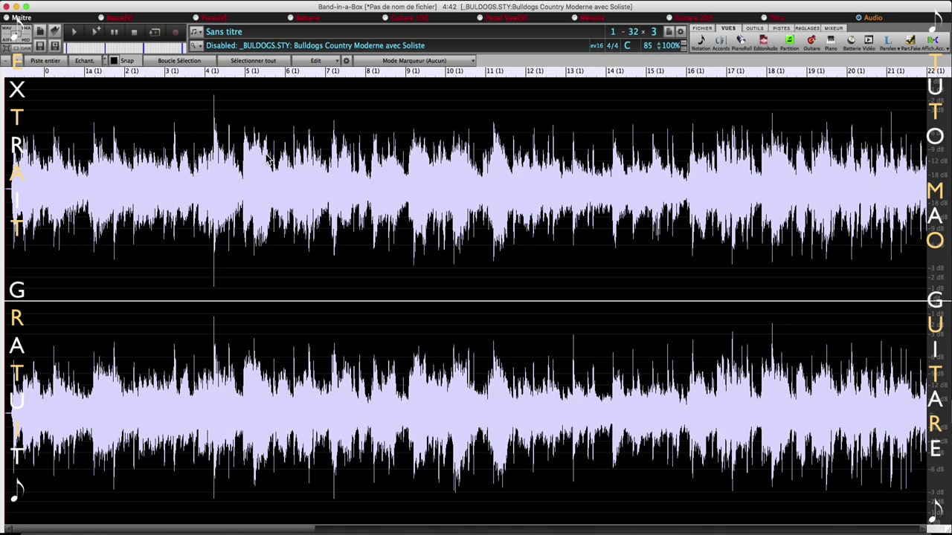
{"action": "left_click", "coordinate": [18, 63]}
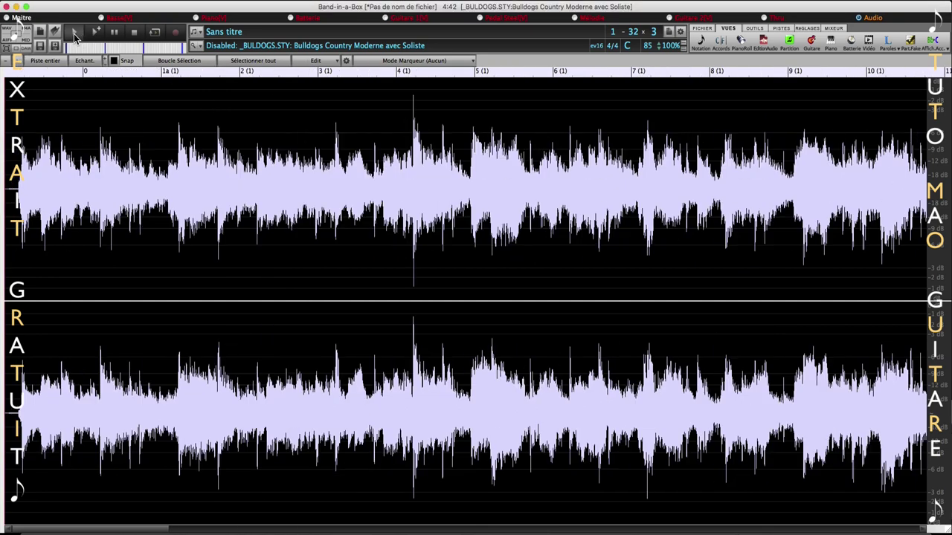
{"action": "left_click", "coordinate": [74, 33]}
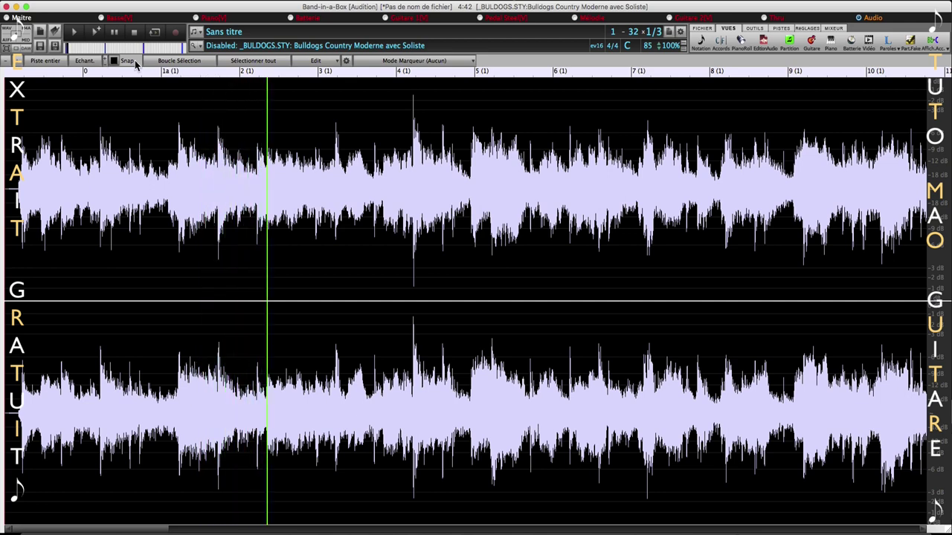
{"action": "left_click", "coordinate": [136, 34]}
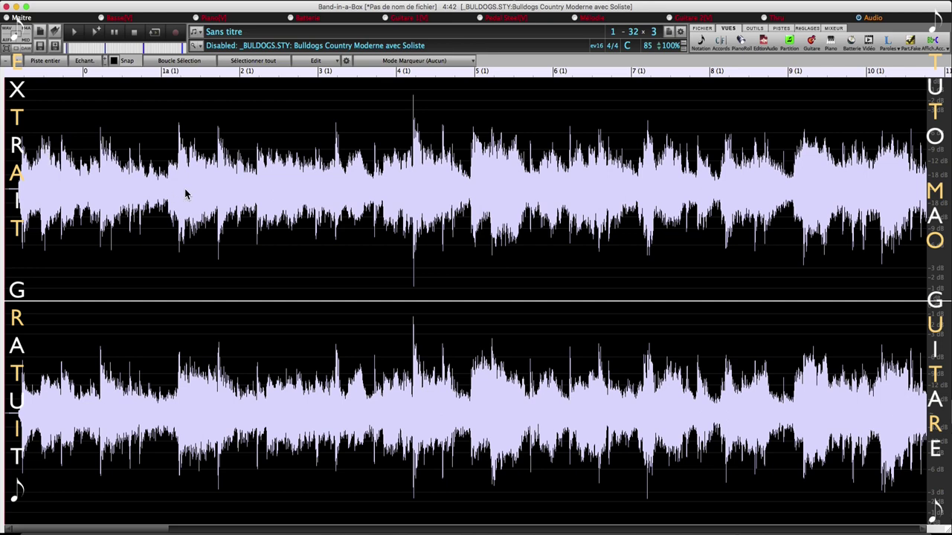
- Set the marker mode to "Assistant Accords Audio" and add a bar marker where the audio starts, after locating it by playback
{"action": "left_click", "coordinate": [415, 62]}
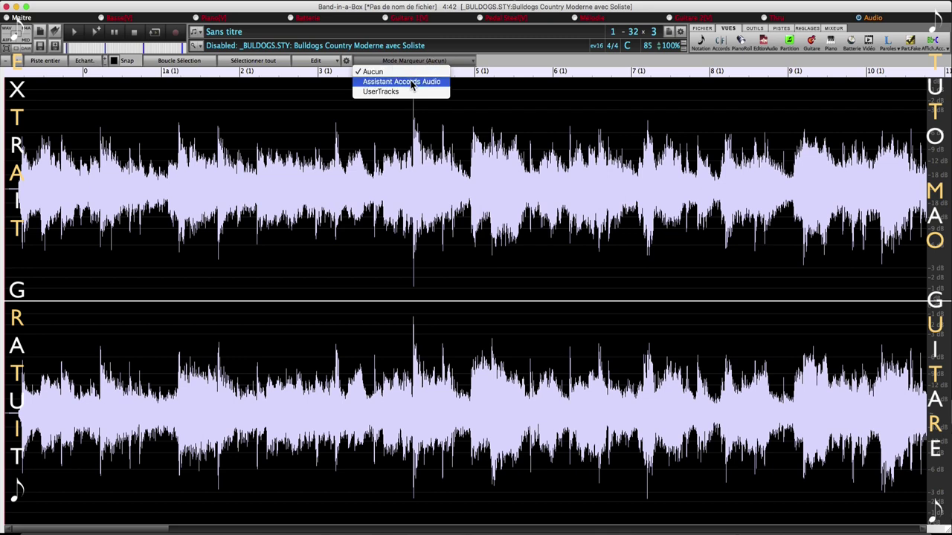
{"action": "left_click", "coordinate": [411, 82]}
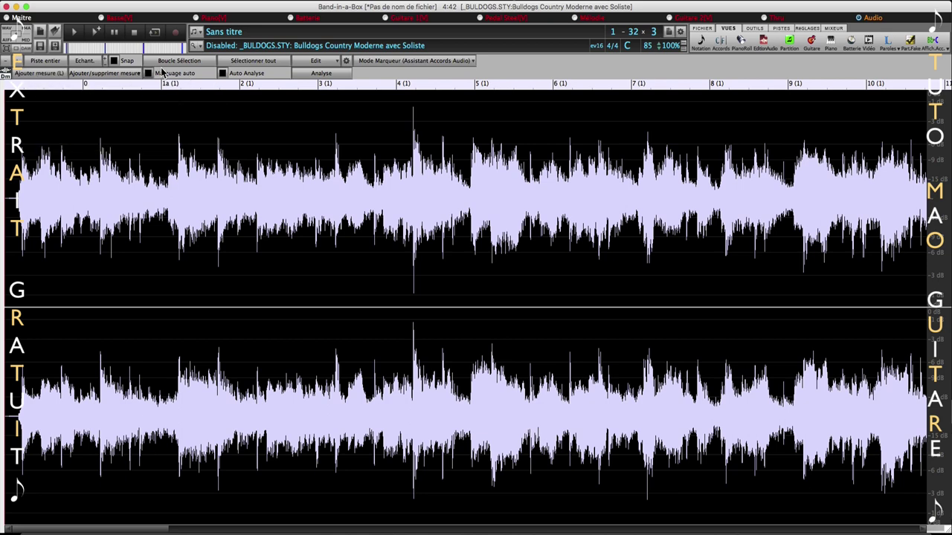
{"action": "left_click", "coordinate": [75, 34]}
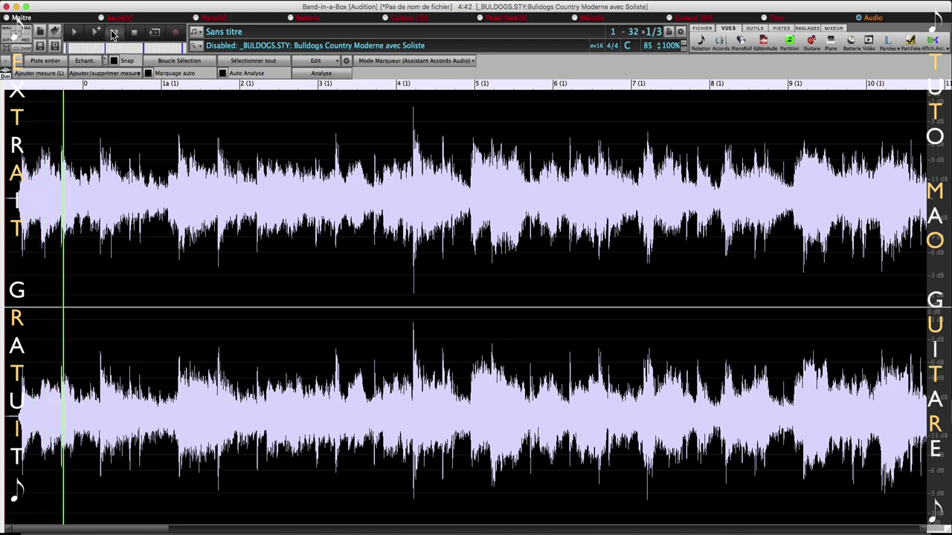
{"action": "left_click", "coordinate": [75, 35]}
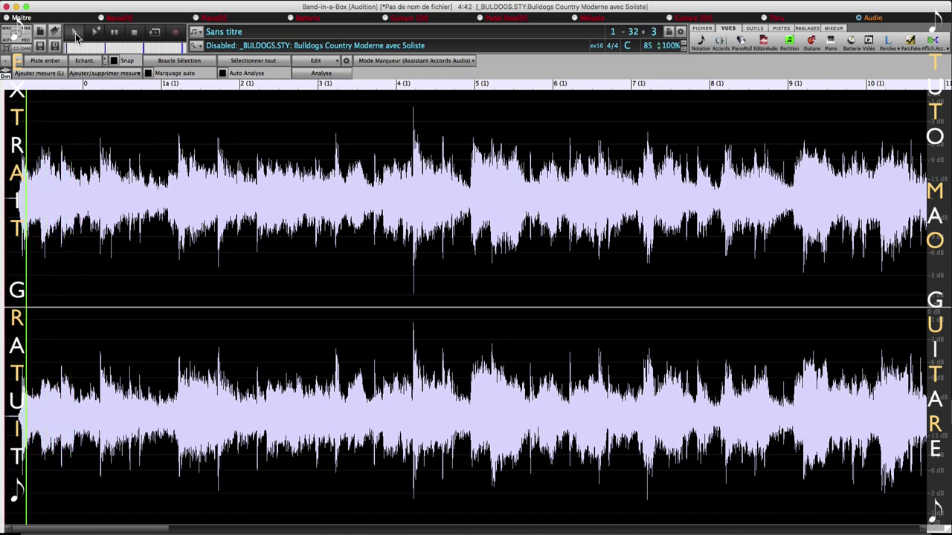
{"action": "left_click", "coordinate": [133, 32]}
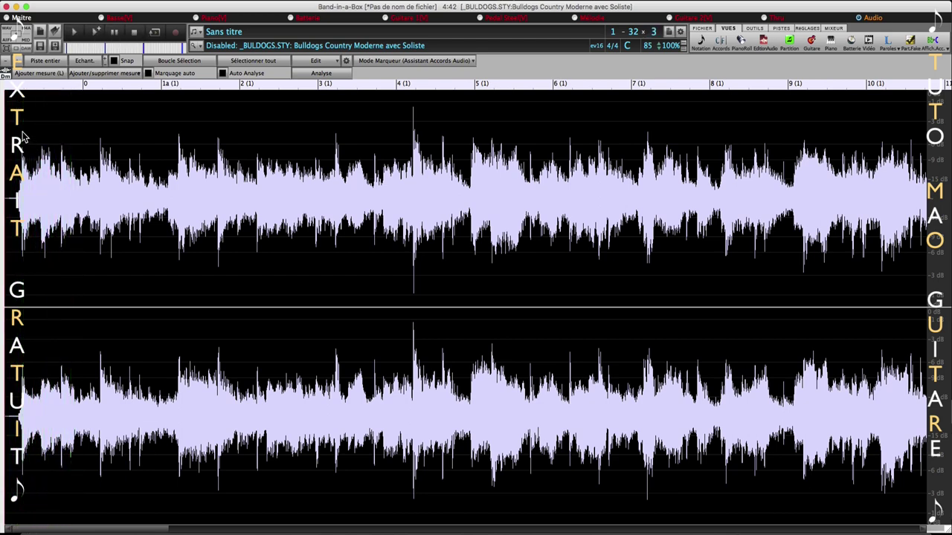
{"action": "left_click", "coordinate": [23, 134]}
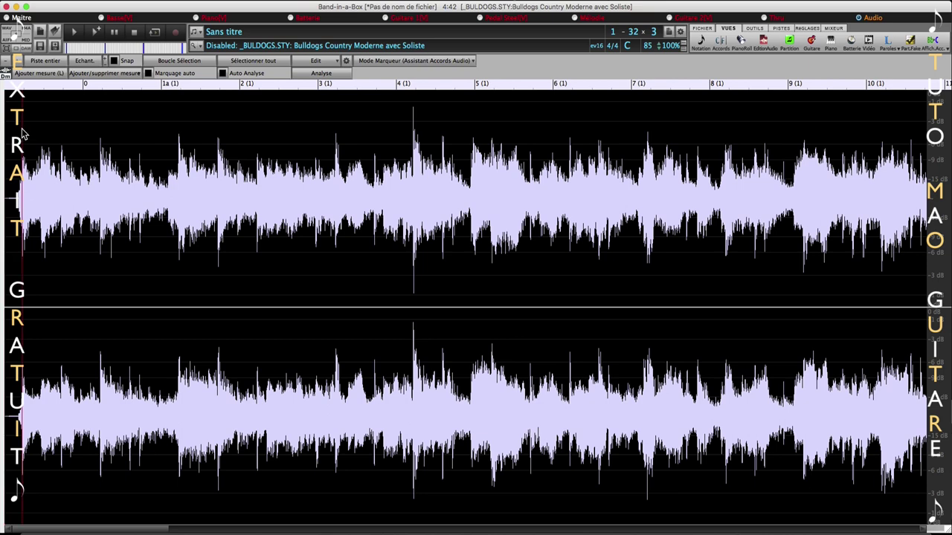
{"action": "left_click", "coordinate": [41, 75]}
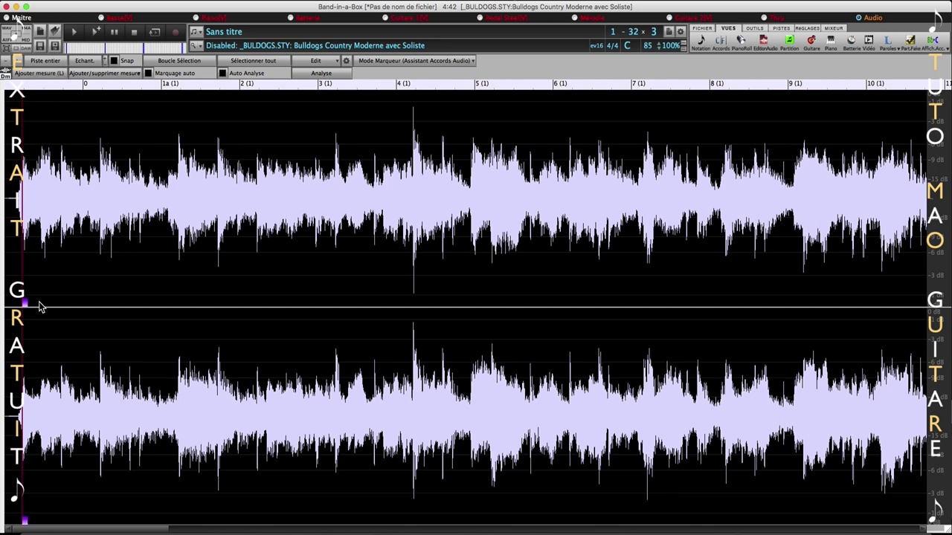
- Locate the start of the next bar in the waveform by playback and add a bar marker there
{"action": "left_click", "coordinate": [101, 101]}
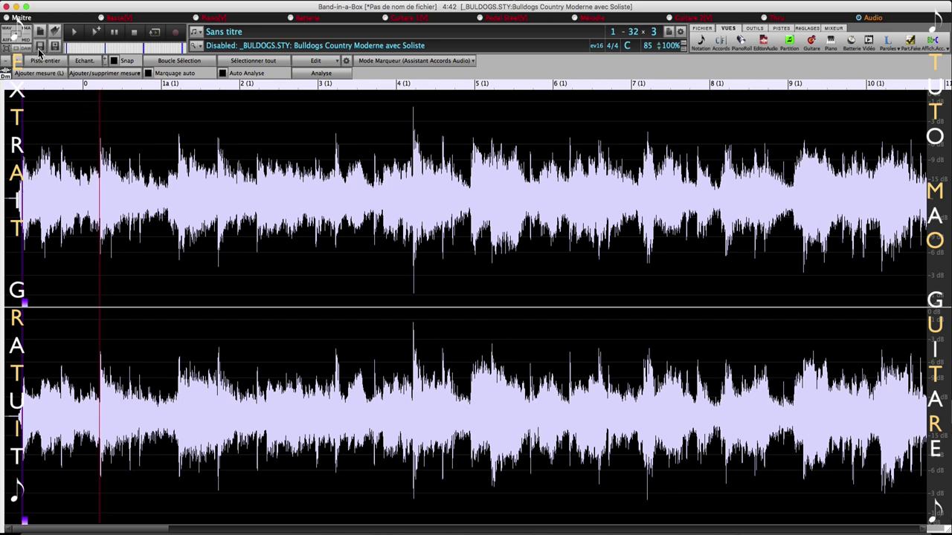
{"action": "left_click", "coordinate": [73, 34]}
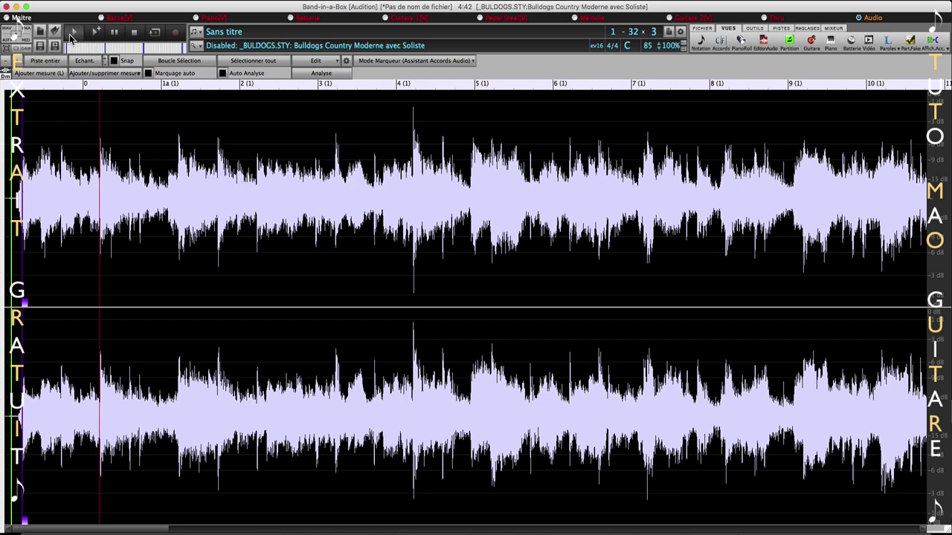
{"action": "left_click", "coordinate": [133, 32]}
{"action": "left_click", "coordinate": [101, 154]}
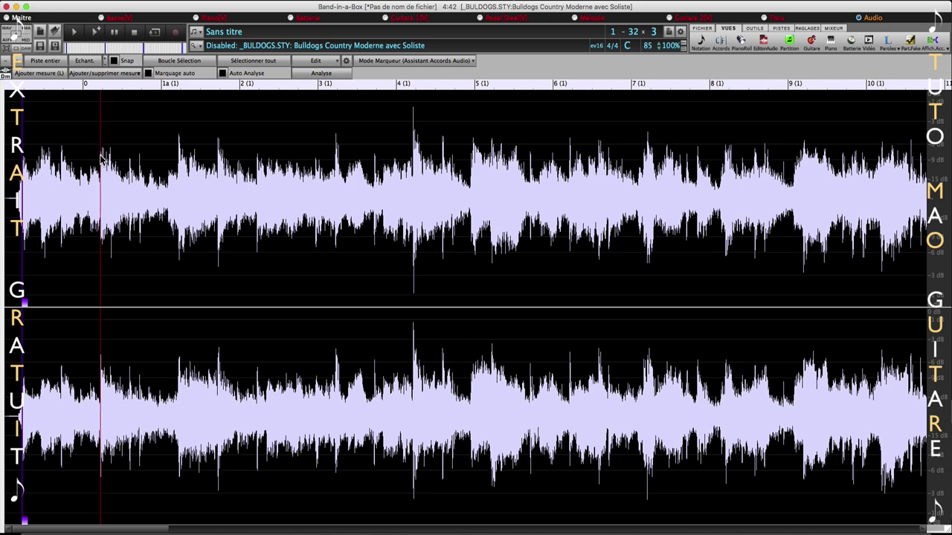
{"action": "left_click", "coordinate": [51, 76]}
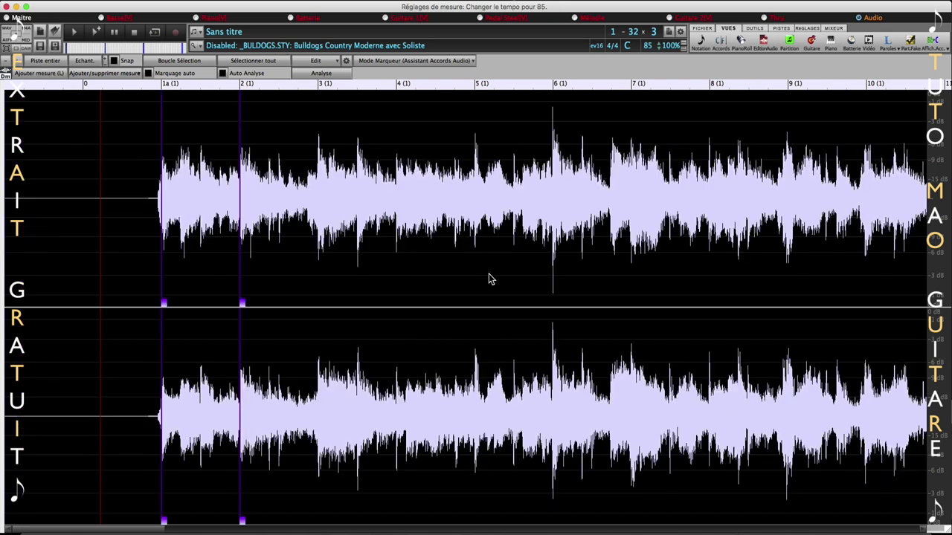
- Check the marked bars by playback, add a bar marker at the start of bar 3 and toggle the "Marquage auto" option
{"action": "left_click", "coordinate": [74, 33]}
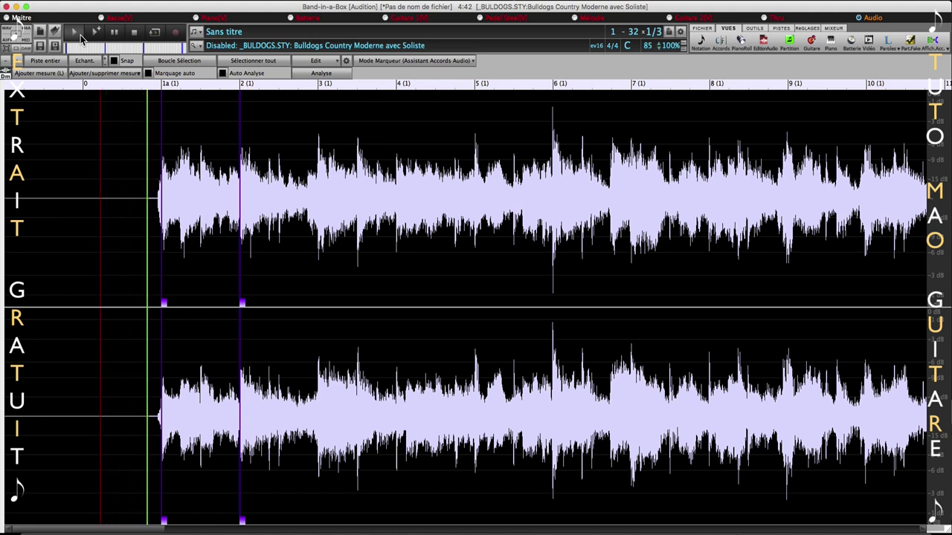
{"action": "left_click", "coordinate": [134, 35]}
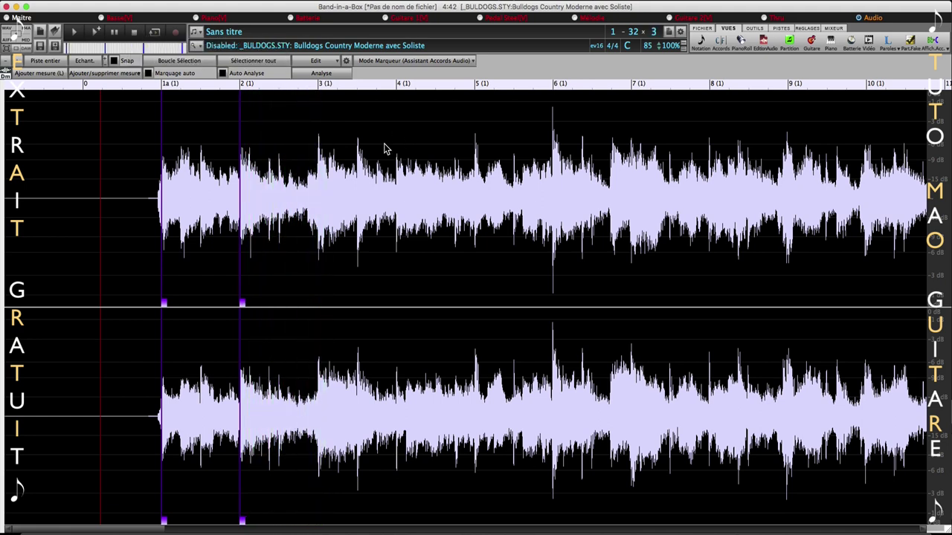
{"action": "left_click", "coordinate": [319, 141]}
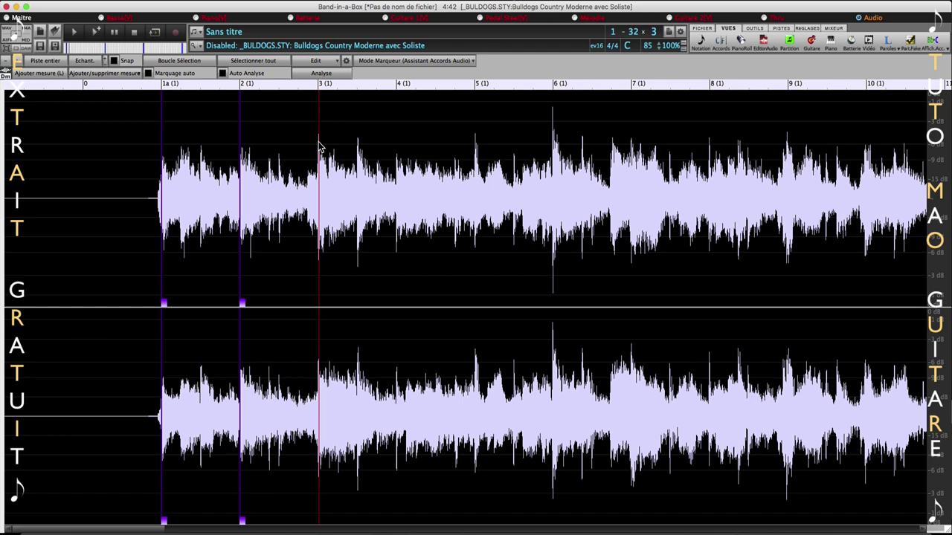
{"action": "left_click", "coordinate": [46, 75]}
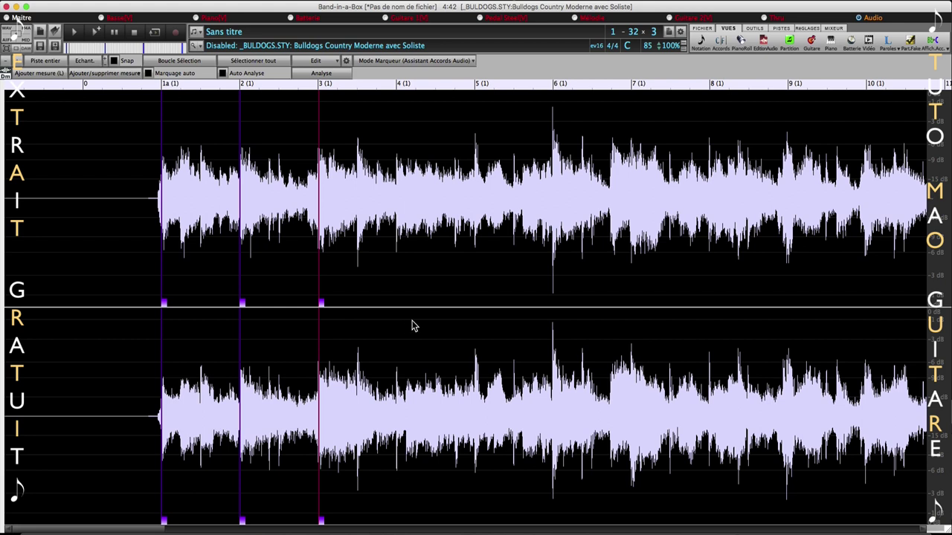
{"action": "left_click", "coordinate": [148, 73]}
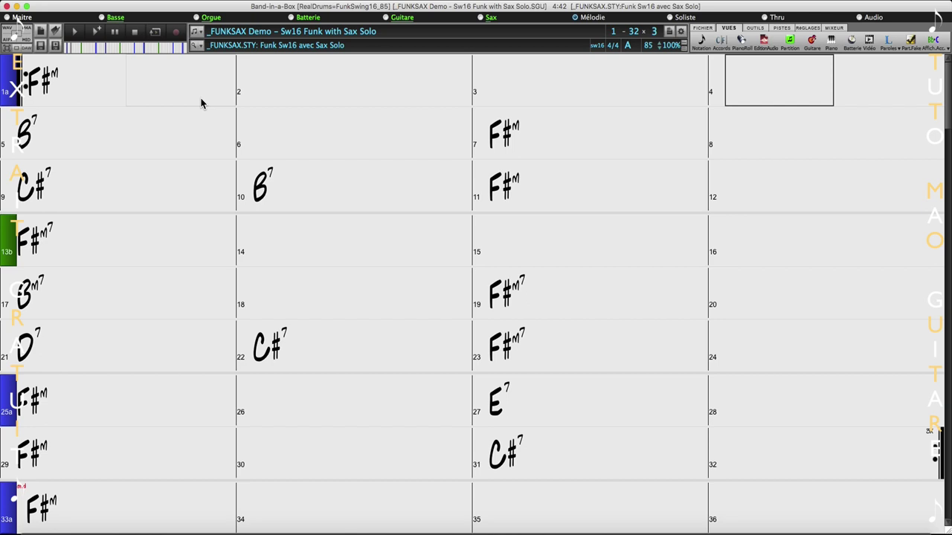
- Choose the _FUNKSAX style (Funk Sw16 avec Sax Solo) from the sax-filtered StylePicker list and accept it
{"action": "left_click", "coordinate": [194, 46]}
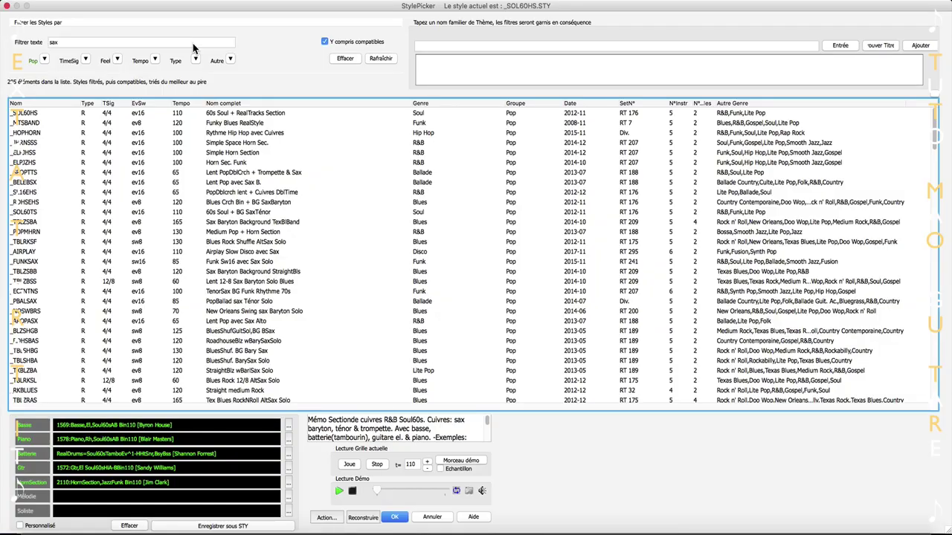
{"action": "left_click", "coordinate": [44, 61]}
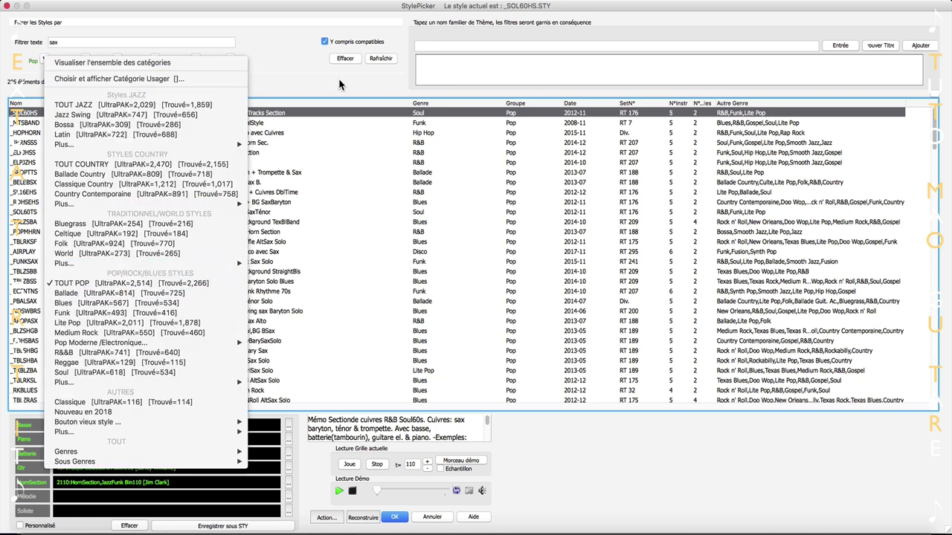
{"action": "left_click", "coordinate": [296, 60]}
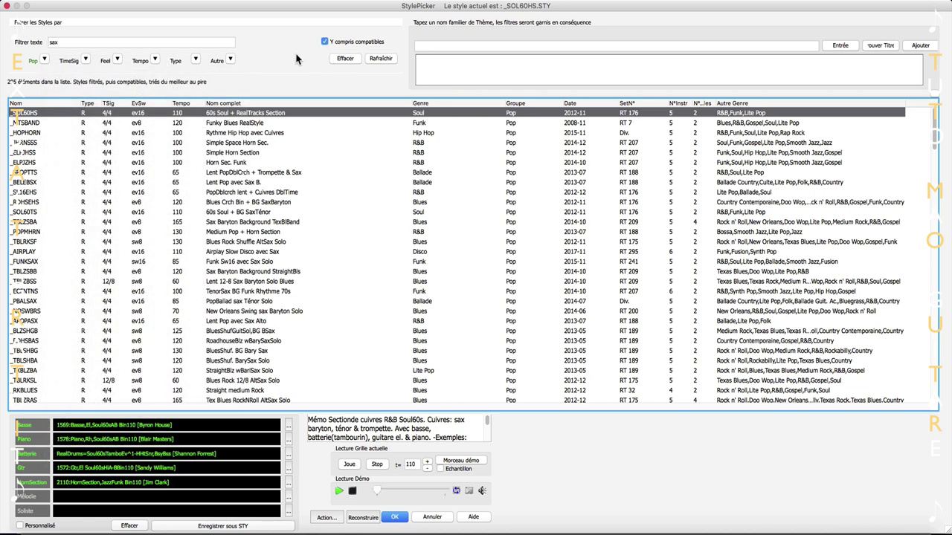
{"action": "left_click", "coordinate": [82, 262]}
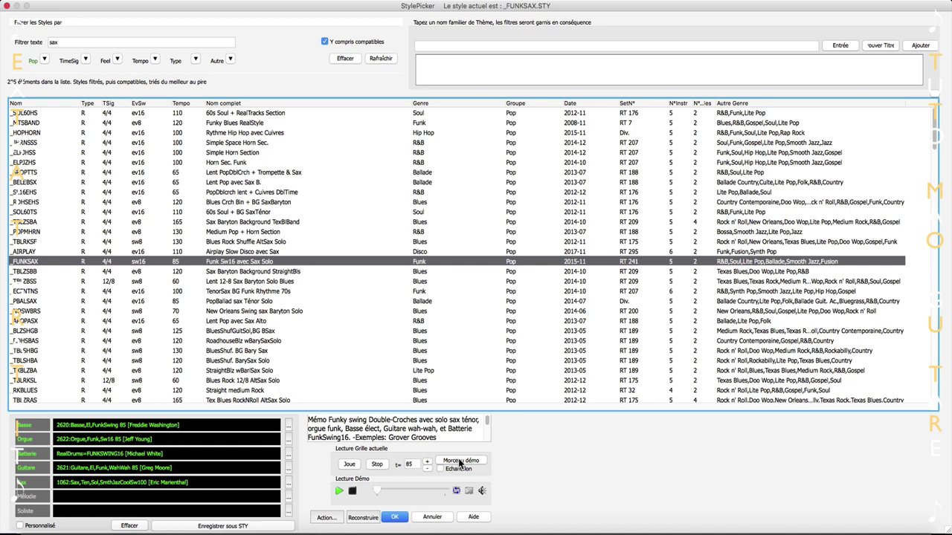
{"action": "left_click", "coordinate": [395, 517]}
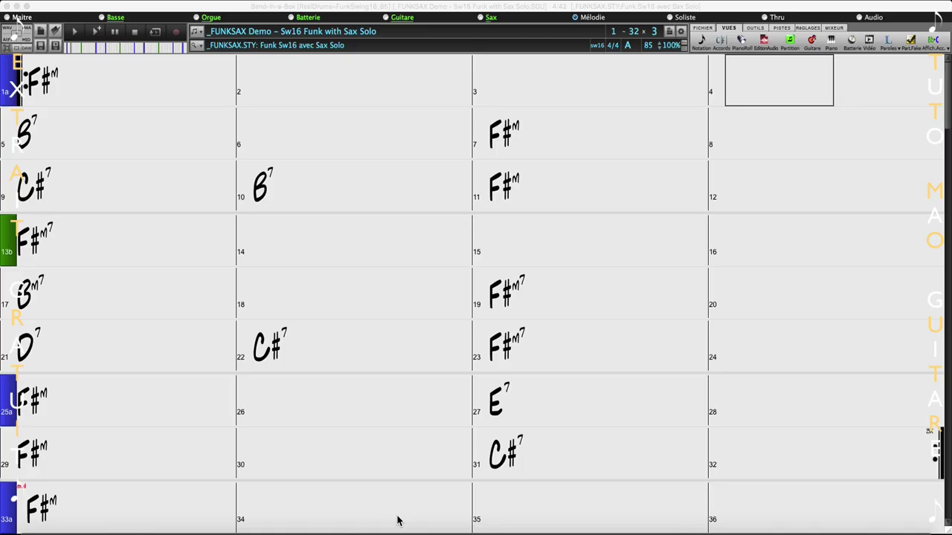
- Play the _FUNKSAX demo song from bar 1, stop playback and briefly check the audio editor
{"action": "left_click", "coordinate": [52, 88]}
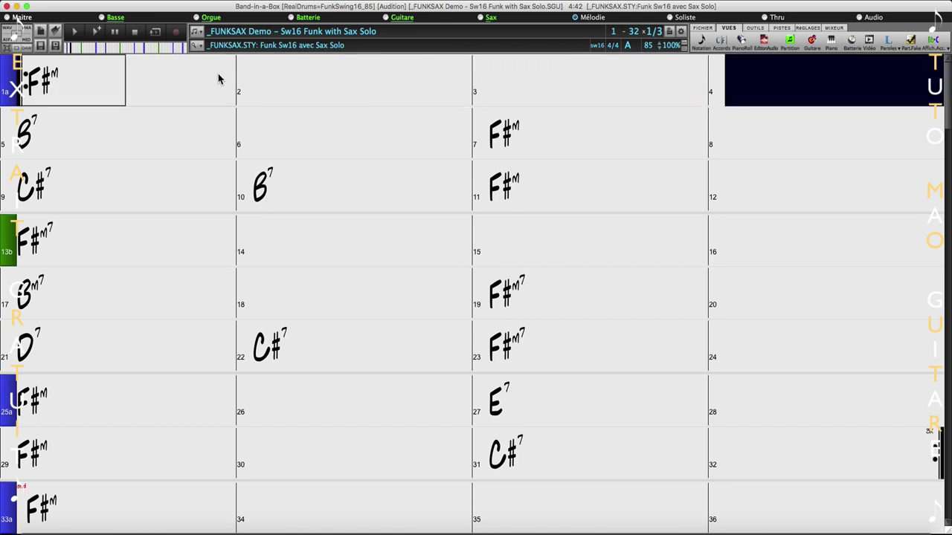
{"action": "left_click", "coordinate": [136, 32]}
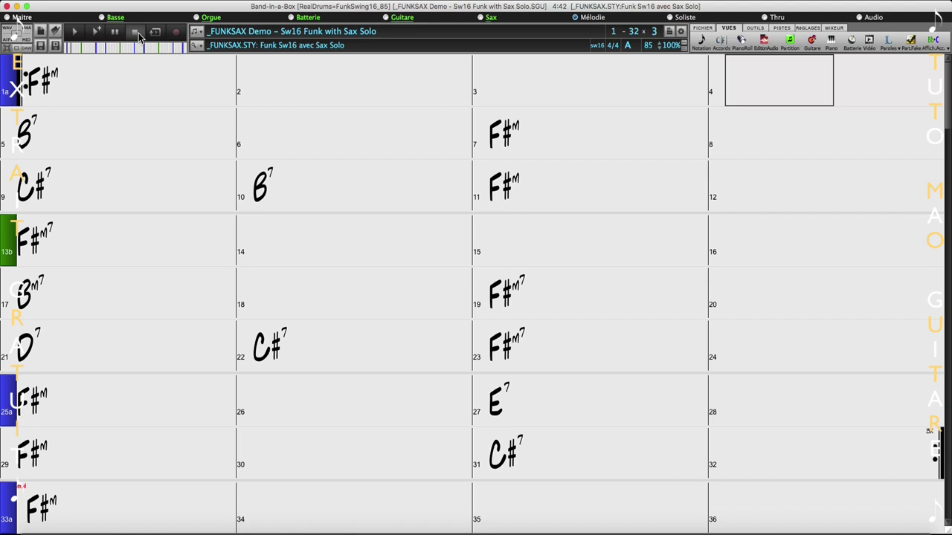
{"action": "left_click", "coordinate": [766, 44]}
{"action": "left_click", "coordinate": [767, 43]}
- Save the Sax track as an AIFF file named "sax solo" in the BIAB 2018 folder on the desktop
{"action": "left_click", "coordinate": [492, 19]}
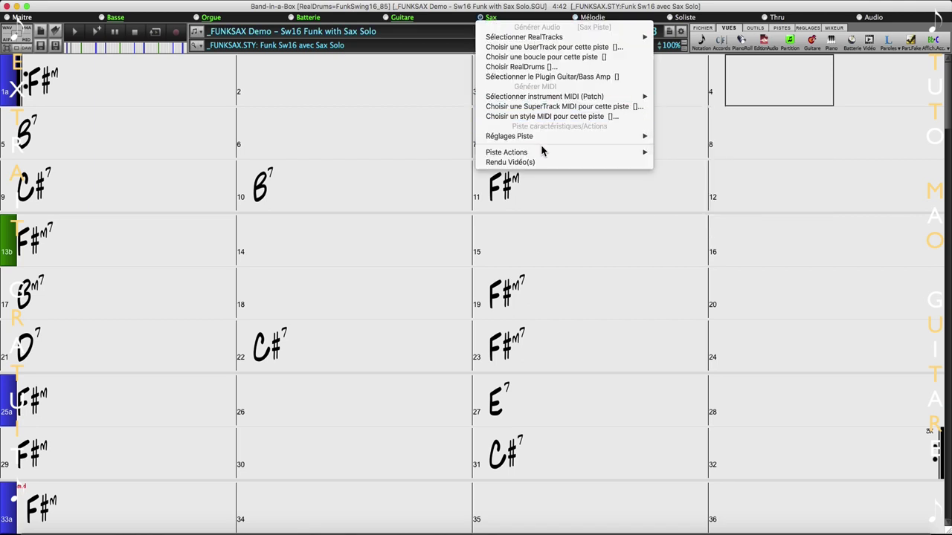
{"action": "mouse_move", "coordinate": [542, 149]}
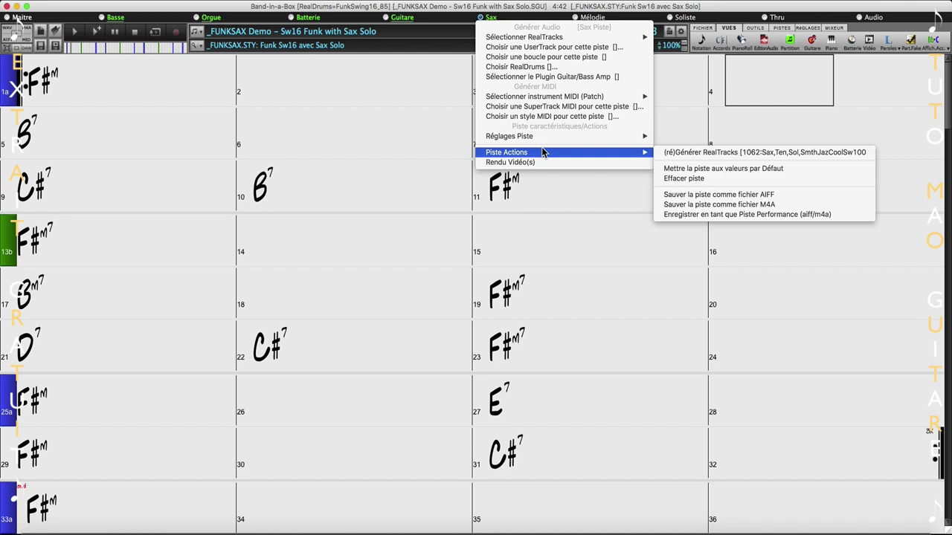
{"action": "left_click", "coordinate": [724, 196]}
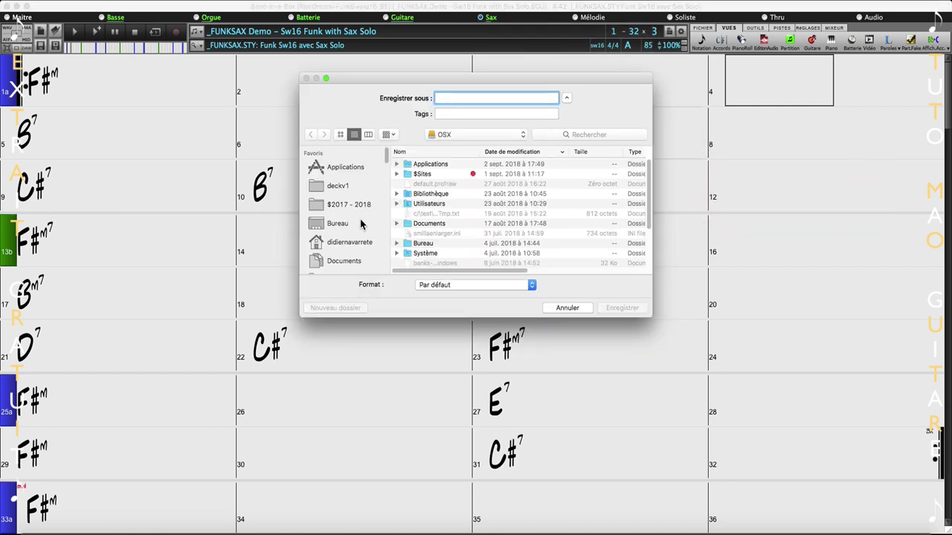
{"action": "left_click", "coordinate": [361, 225]}
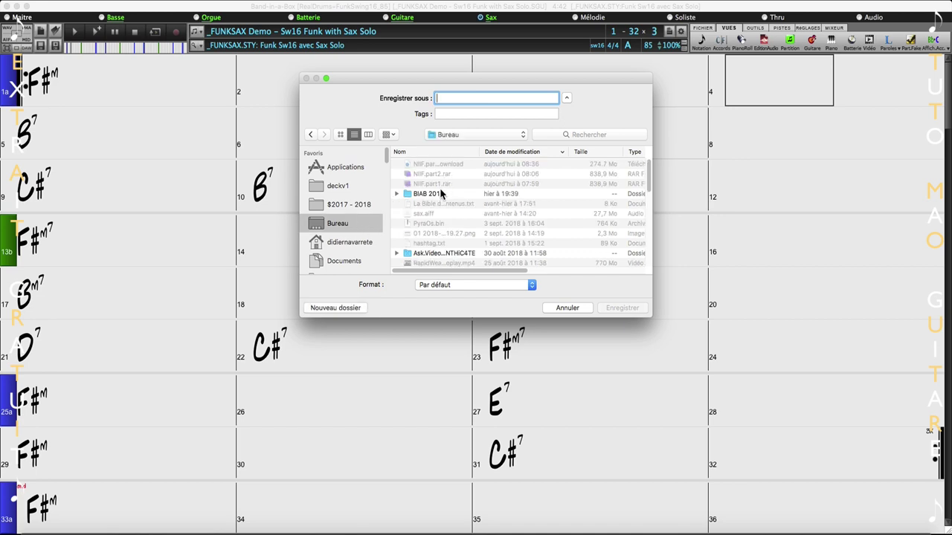
{"action": "double_click", "coordinate": [435, 193]}
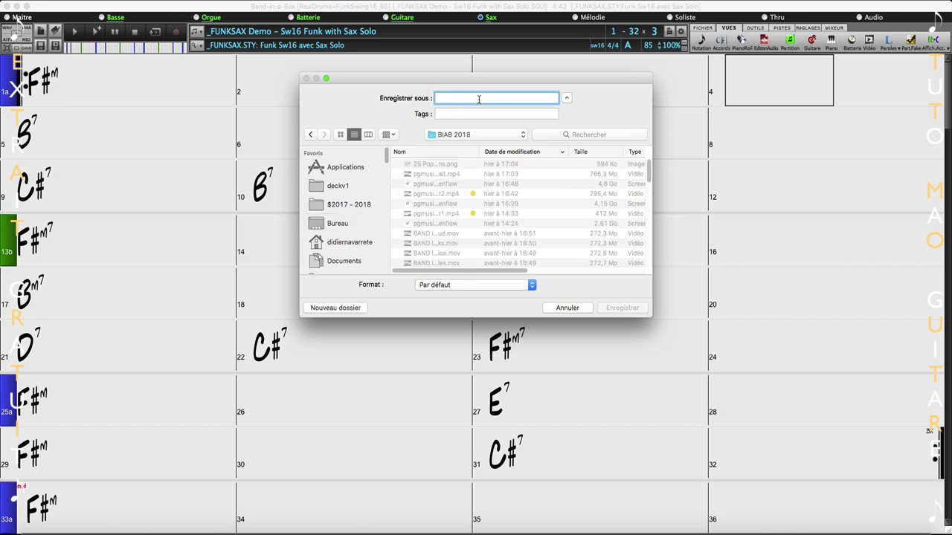
{"action": "type", "text": "sax solo"}
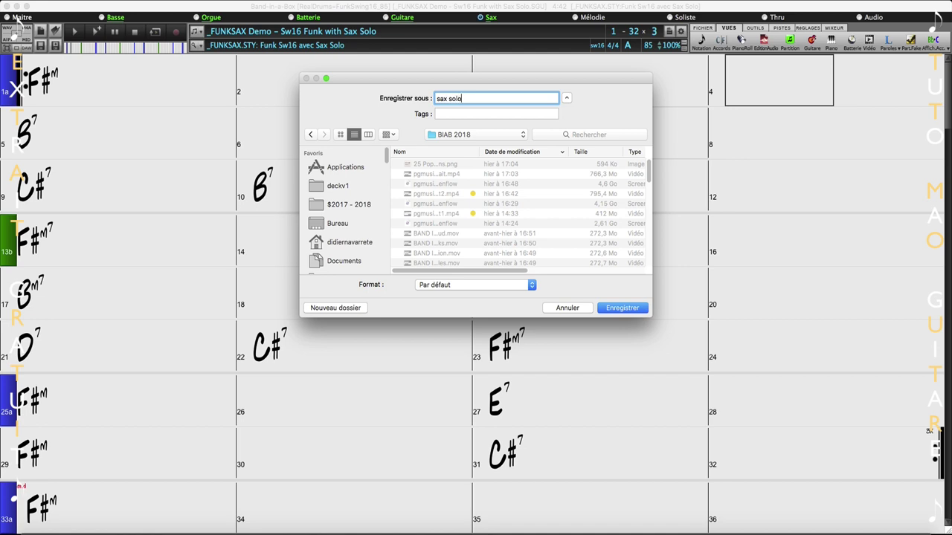
{"action": "key", "text": "Return"}
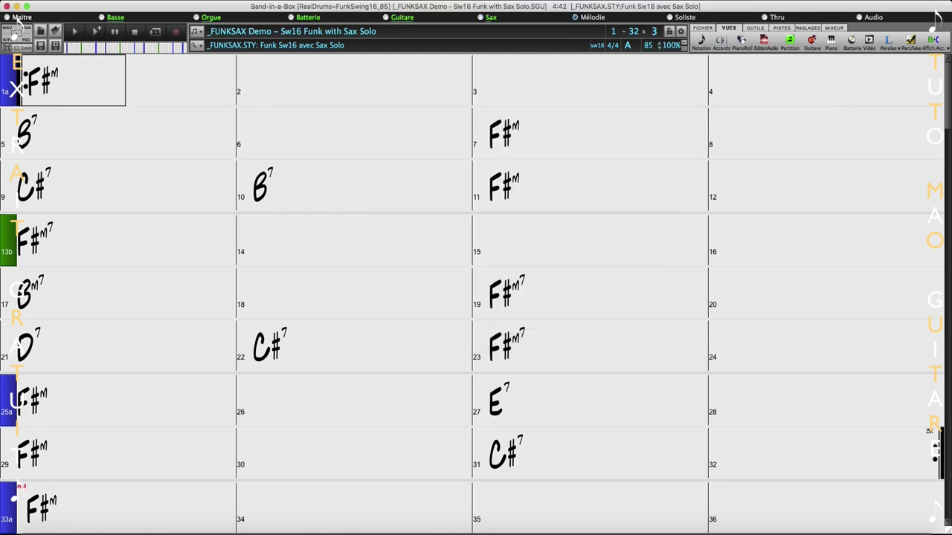
- Import the audio file "sax solo.aiff" at chorus 1, bar -1, overwriting any existing audio
{"action": "left_click", "coordinate": [106, 1]}
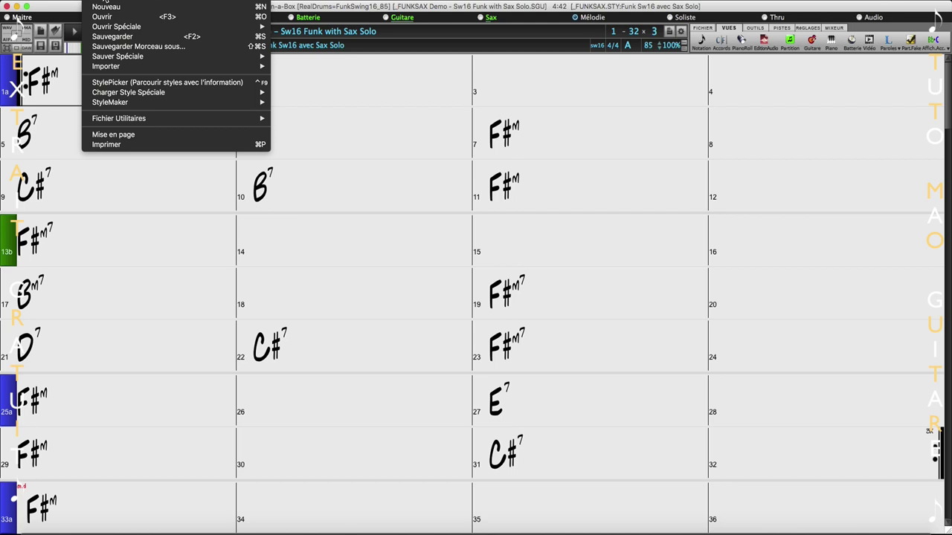
{"action": "mouse_move", "coordinate": [135, 58]}
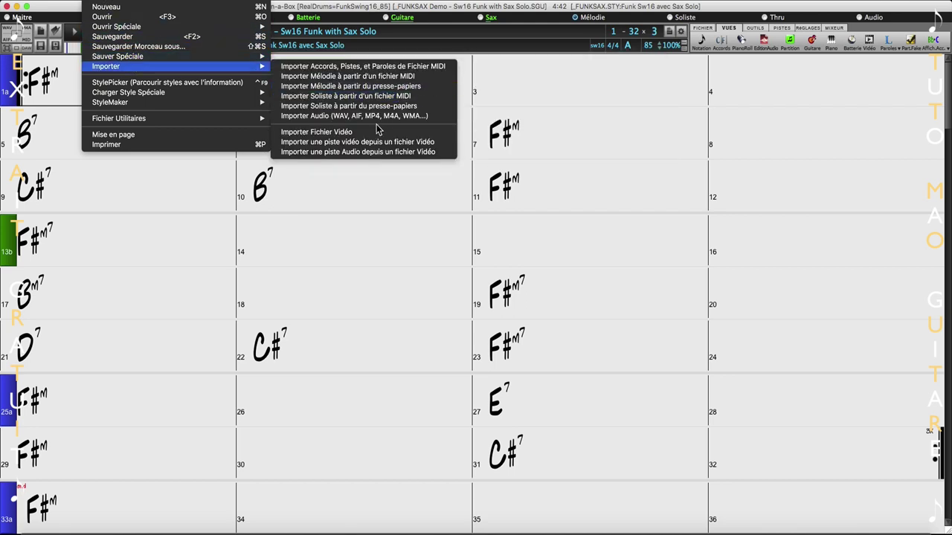
{"action": "left_click", "coordinate": [358, 118]}
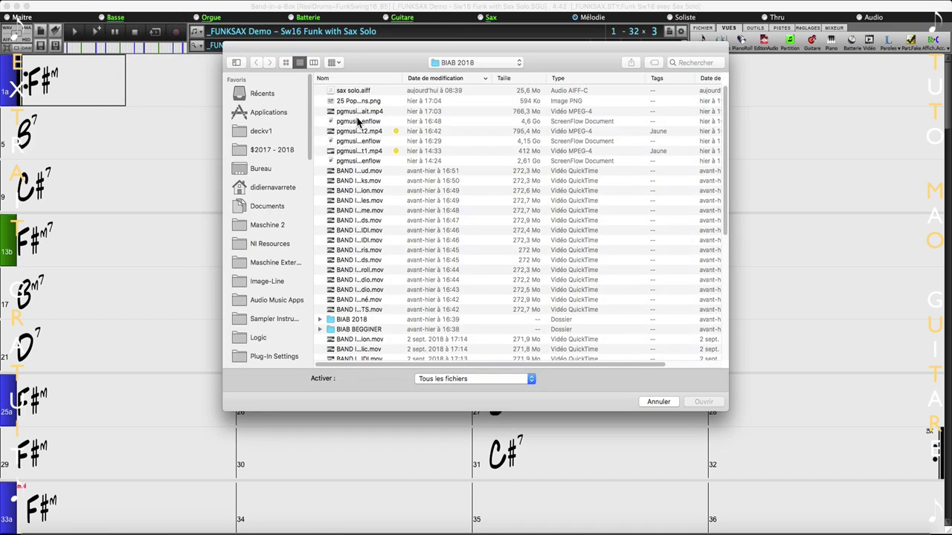
{"action": "double_click", "coordinate": [352, 91]}
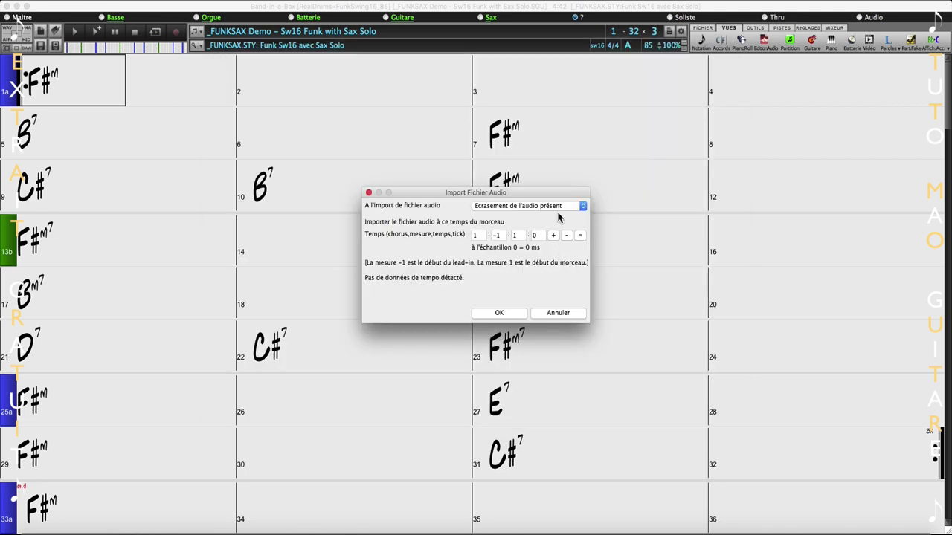
{"action": "left_click", "coordinate": [498, 313]}
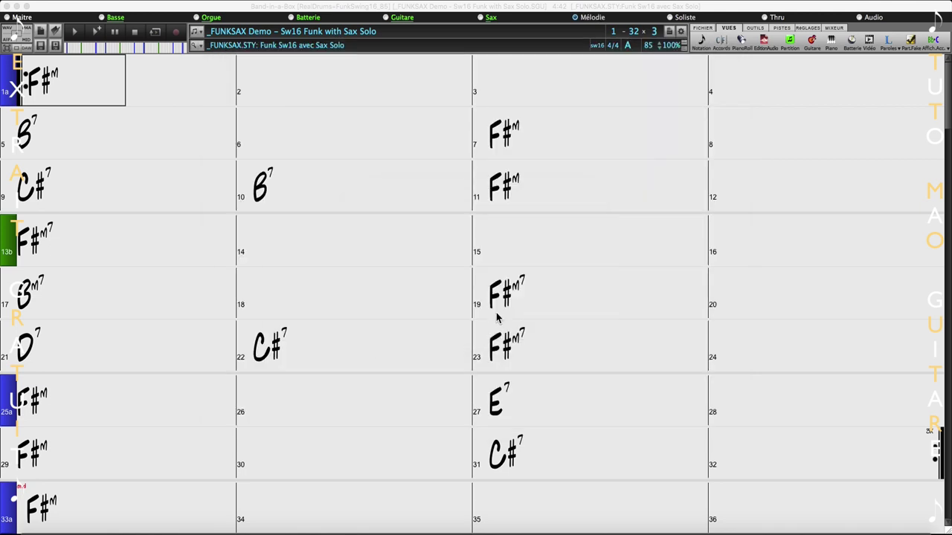
- Solo the Audio track, play the imported sax recording and stop playback
{"action": "left_click", "coordinate": [865, 22]}
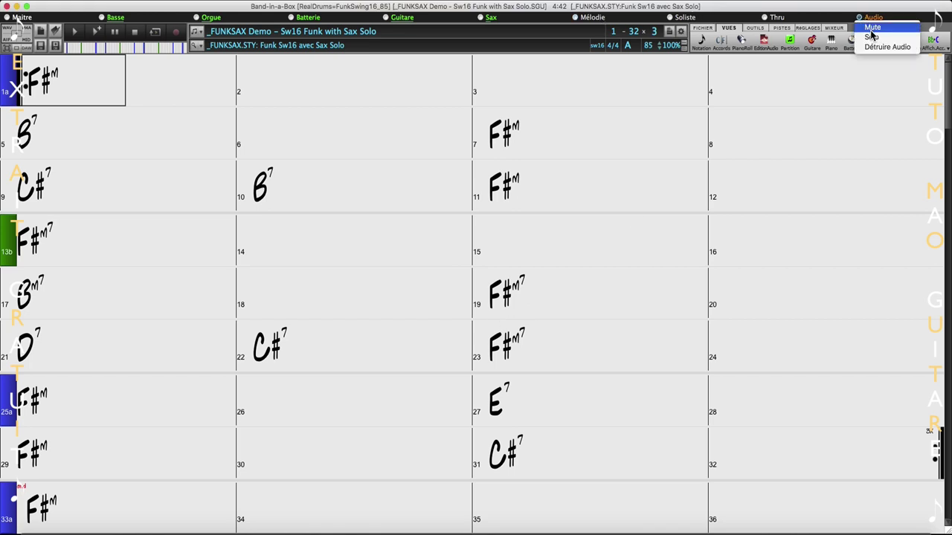
{"action": "left_click", "coordinate": [872, 35]}
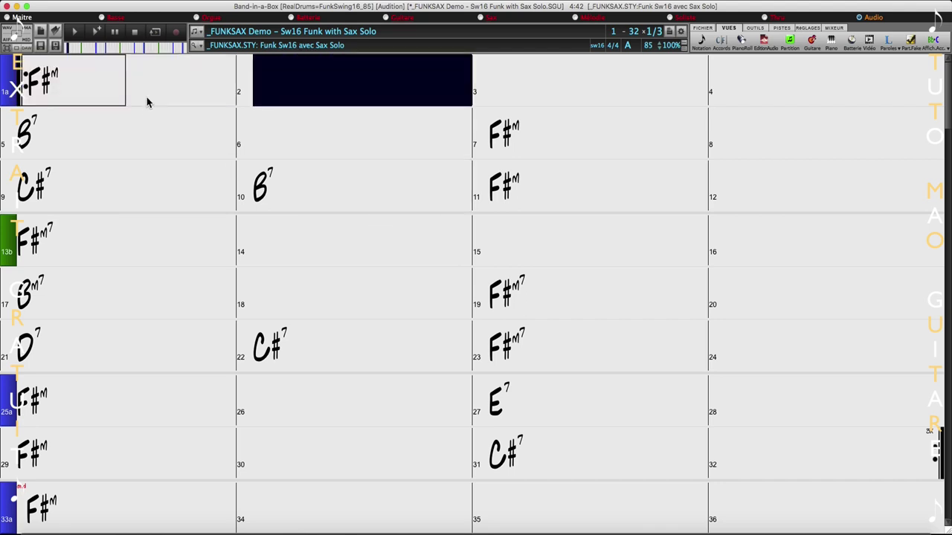
{"action": "left_click", "coordinate": [136, 34]}
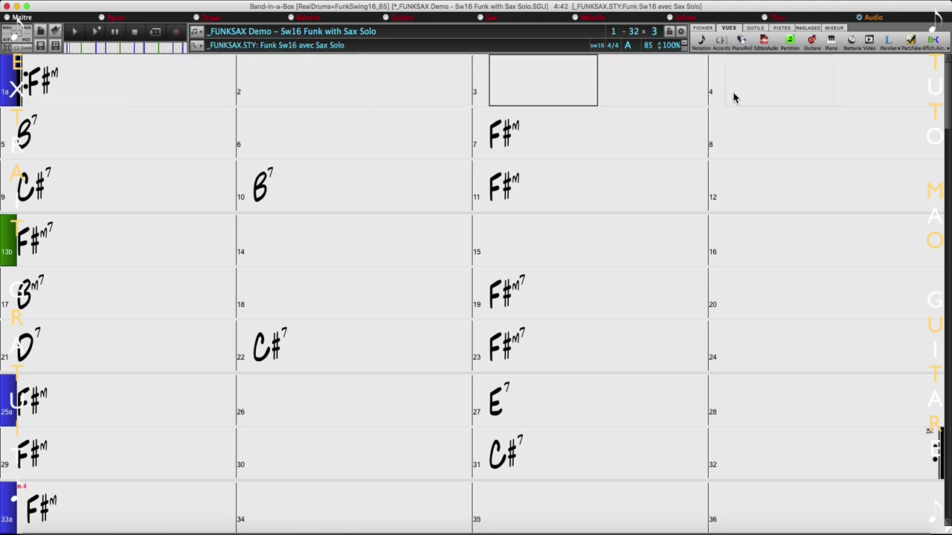
- Open the audio editor to examine the imported sax solo's waveform over about 14 bars
{"action": "left_click", "coordinate": [763, 41]}
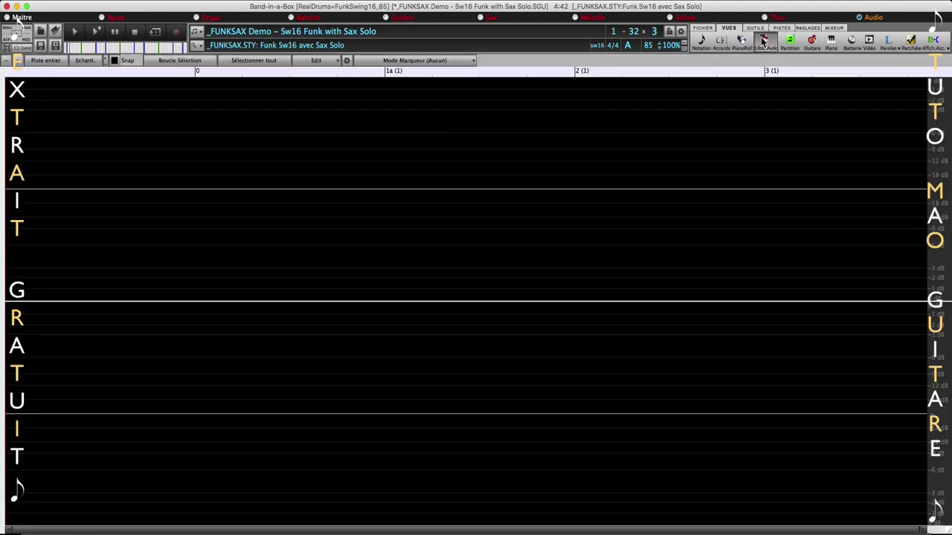
{"action": "left_click", "coordinate": [6, 65]}
{"action": "left_click", "coordinate": [6, 66]}
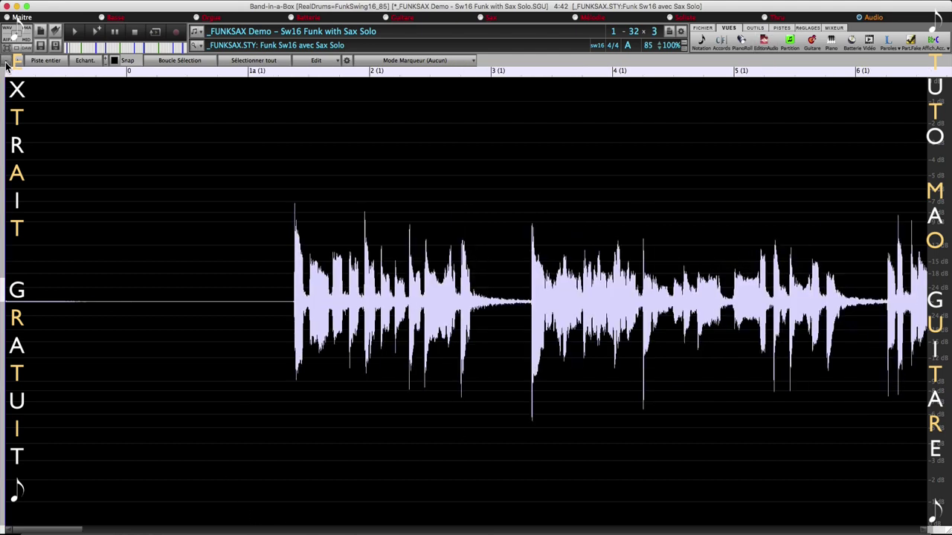
{"action": "left_click", "coordinate": [6, 65]}
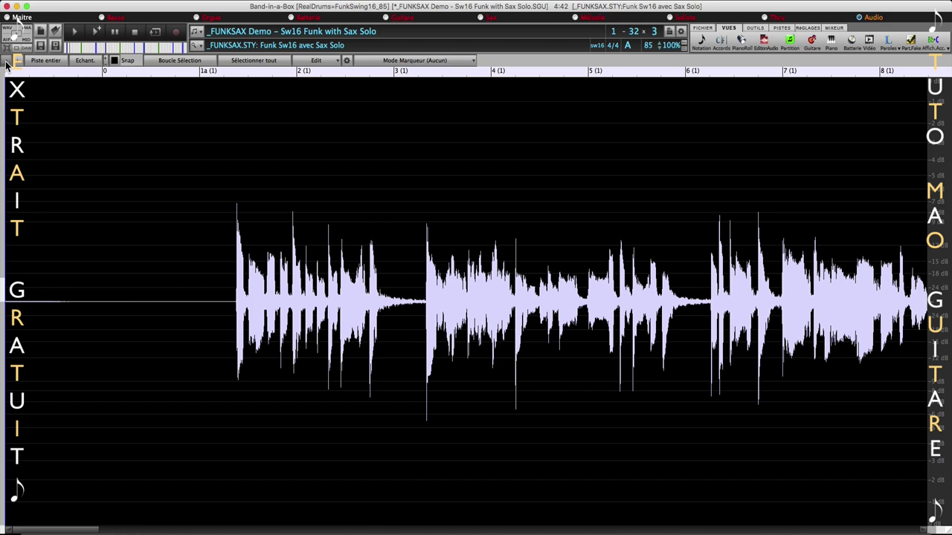
{"action": "left_click", "coordinate": [6, 65]}
{"action": "left_click", "coordinate": [6, 66]}
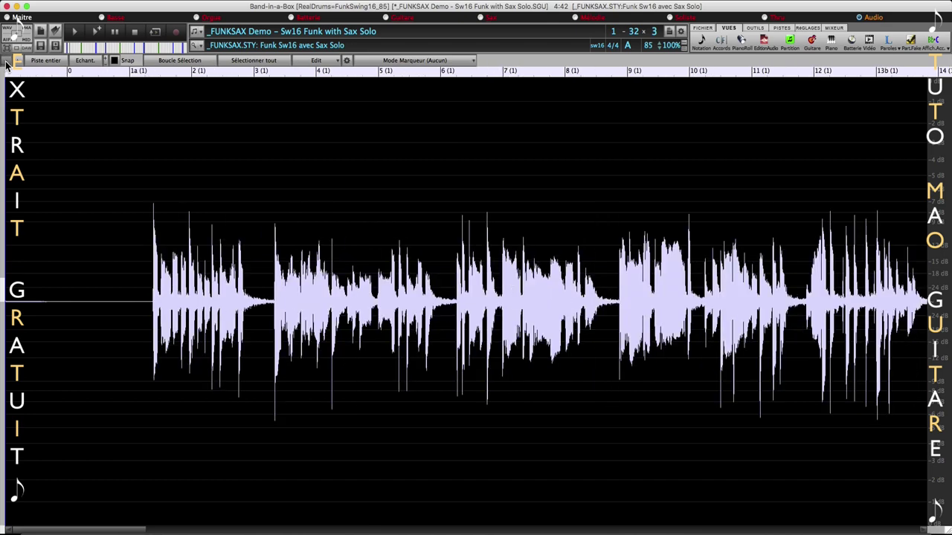
- Show the whole imported sax waveform in the audio editor and turn off the Audio track's solo during playback
{"action": "left_click", "coordinate": [6, 66]}
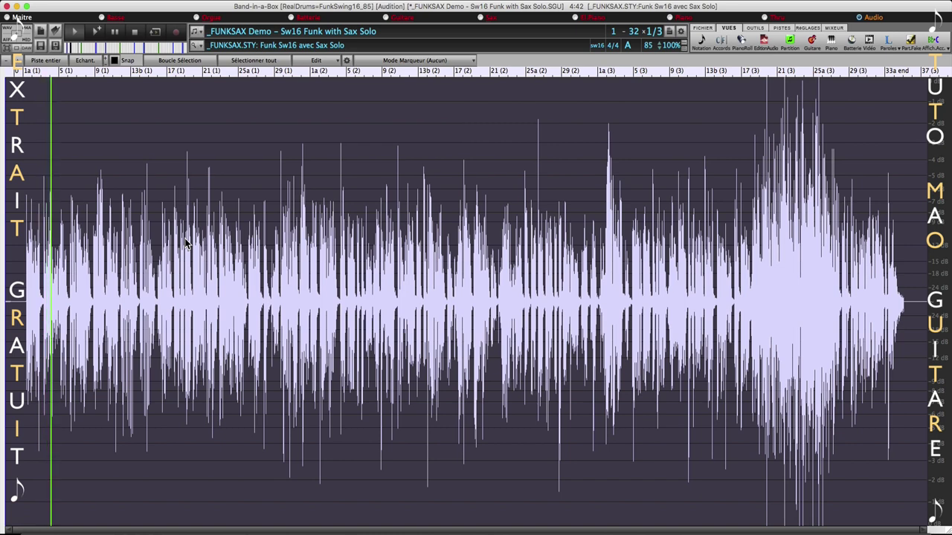
{"action": "right_click", "coordinate": [871, 17]}
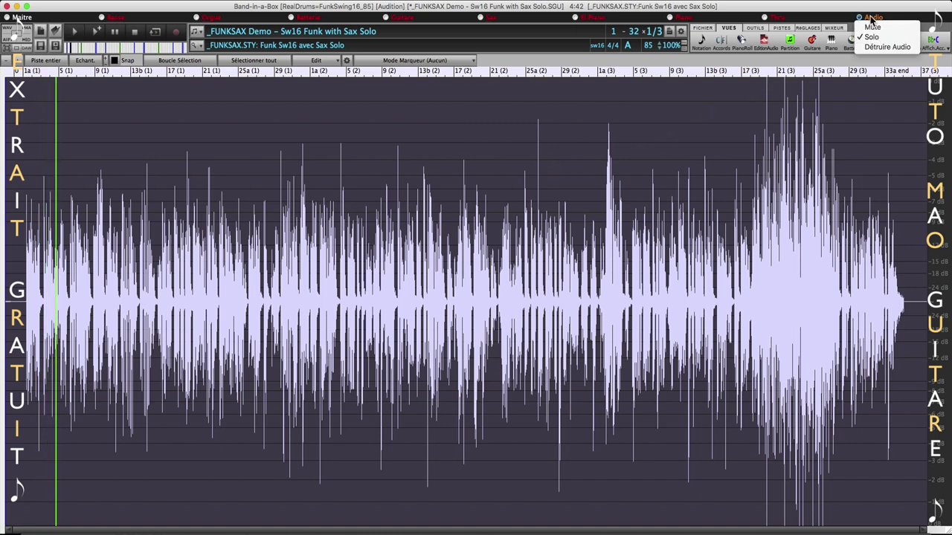
{"action": "left_click", "coordinate": [876, 37]}
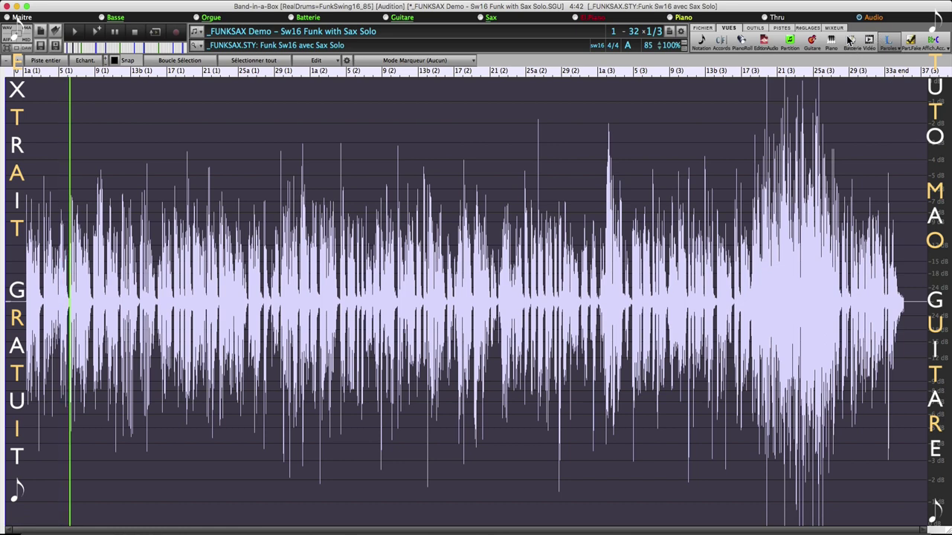
- In the mixer, set the volumes to Basse 79, Orgue 75, Batterie 76, Guitare 70 and Sax 82, and mute the Piano track
{"action": "left_click", "coordinate": [850, 39]}
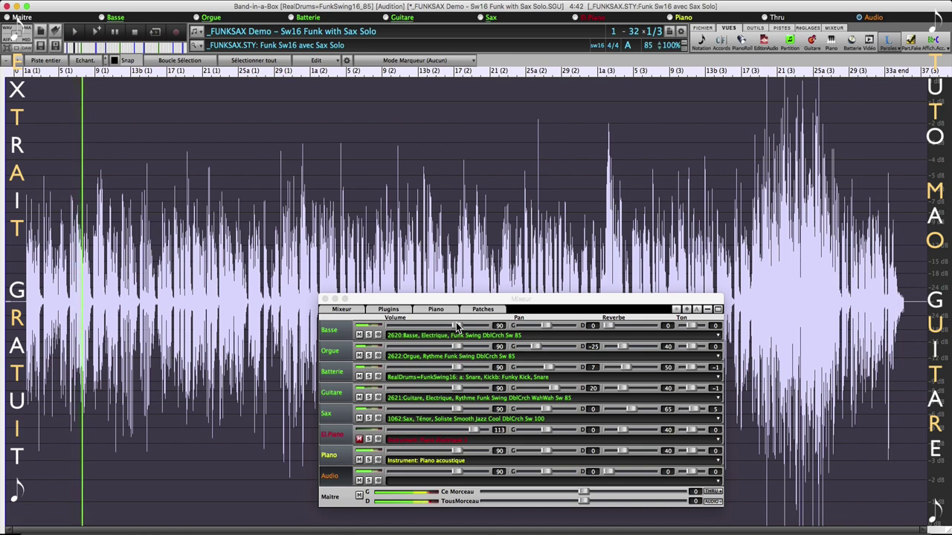
{"action": "left_click_drag", "start_coordinate": [457, 327], "coordinate": [450, 410]}
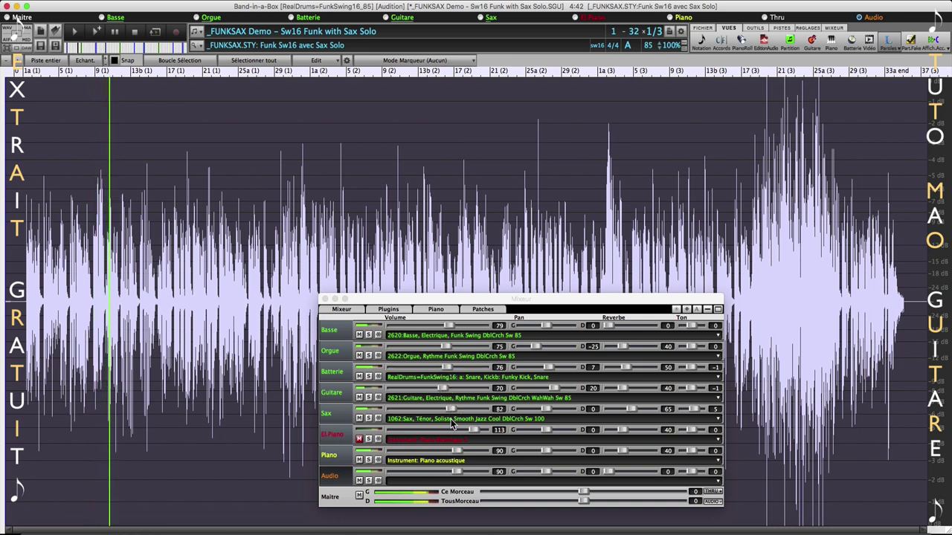
{"action": "left_click", "coordinate": [360, 460]}
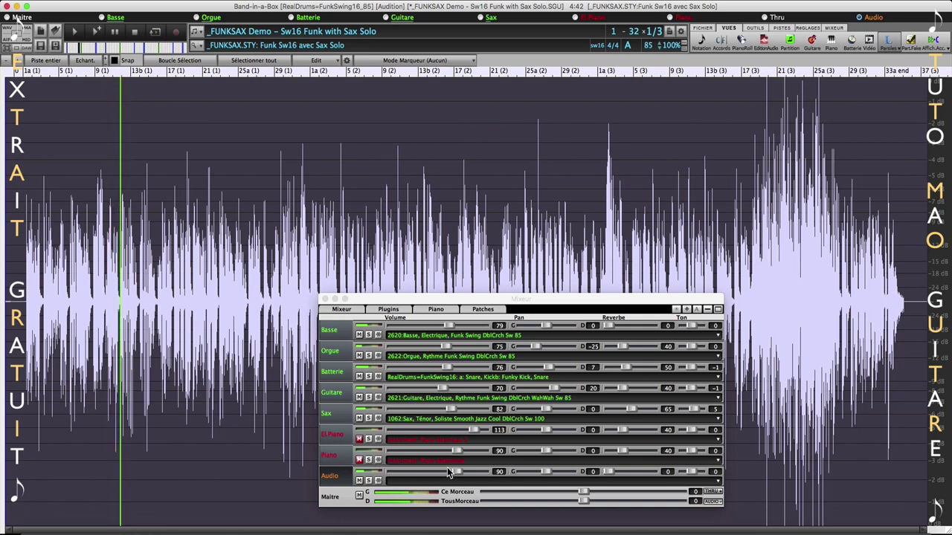
- Balance the imported recording against the original sax by setting the Audio volume to 91 and the Sax volume to 87
{"action": "left_click_drag", "start_coordinate": [450, 473], "coordinate": [471, 479]}
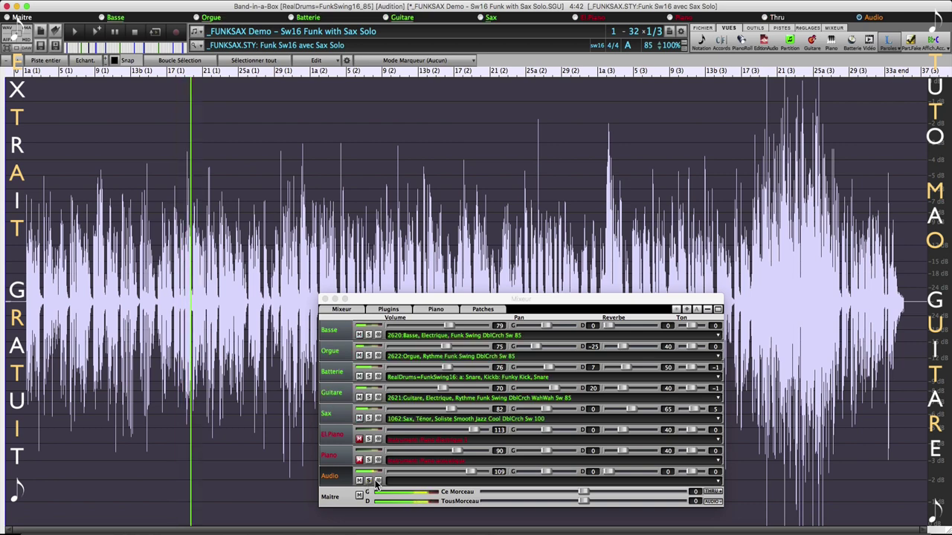
{"action": "left_click_drag", "start_coordinate": [471, 473], "coordinate": [463, 473]}
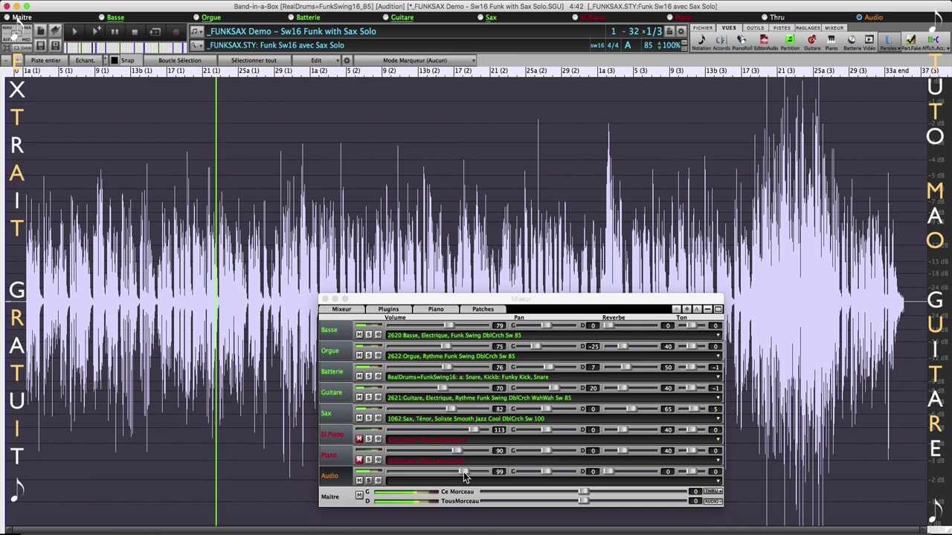
{"action": "left_click_drag", "start_coordinate": [463, 474], "coordinate": [456, 474]}
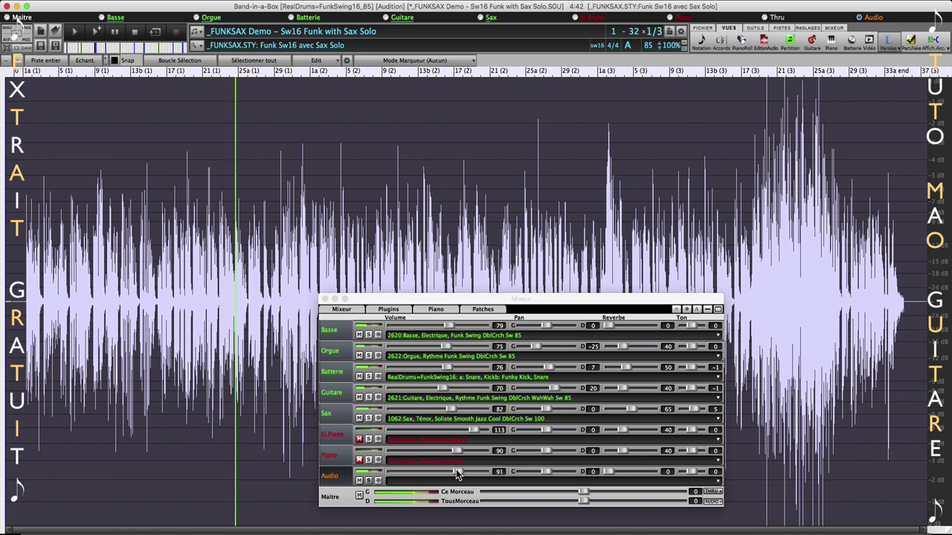
{"action": "left_click_drag", "start_coordinate": [451, 410], "coordinate": [458, 414]}
{"action": "left_click_drag", "start_coordinate": [459, 473], "coordinate": [459, 476]}
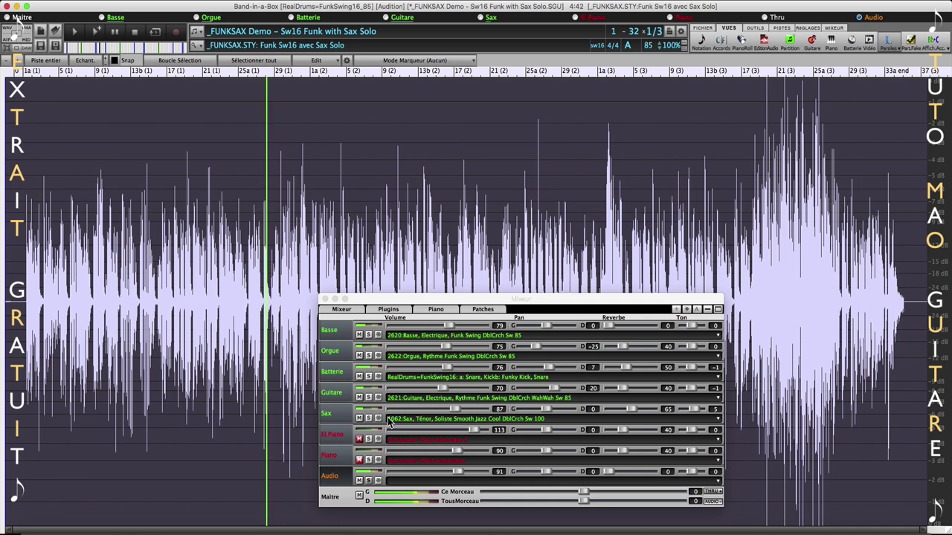
- Mute the Sax track, raise the Audio track's volume to 101 and stop playback
{"action": "left_click", "coordinate": [359, 417]}
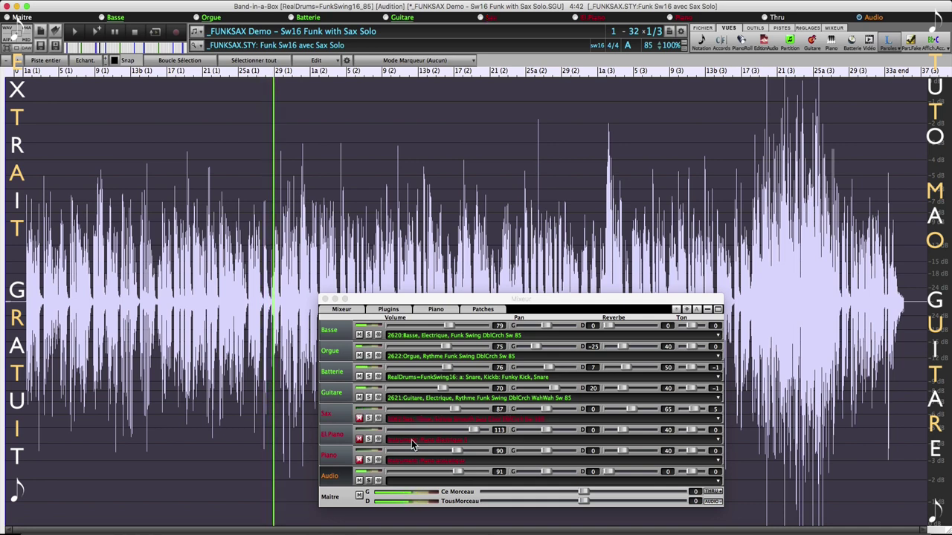
{"action": "left_click_drag", "start_coordinate": [456, 472], "coordinate": [464, 475]}
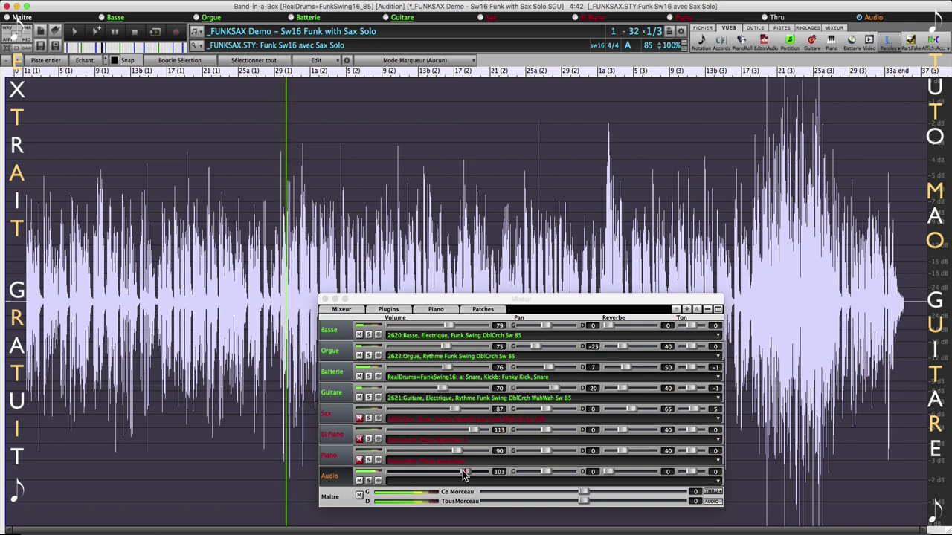
{"action": "left_click", "coordinate": [138, 33]}
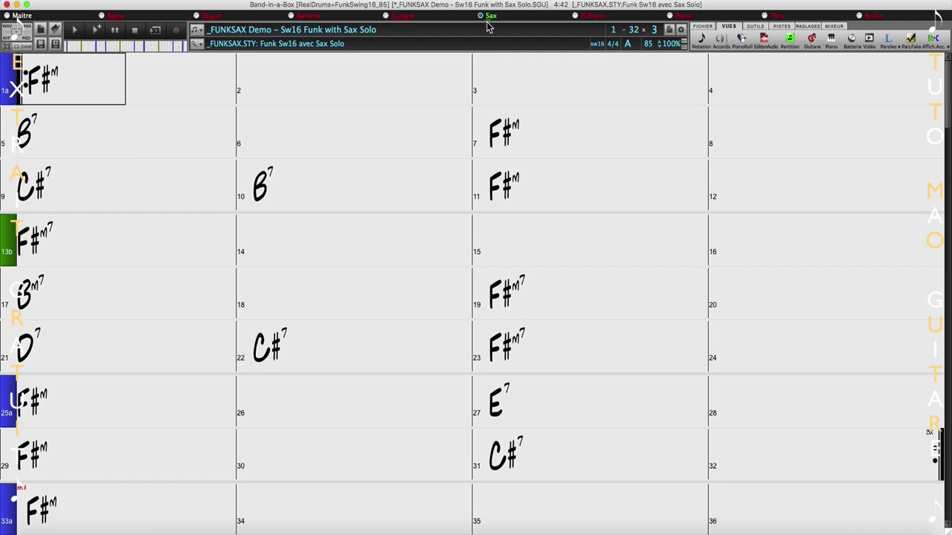
- View the notes of each track from Basse to Piano in the piano roll from bar 1, ending on El.Piano
{"action": "left_click", "coordinate": [740, 40]}
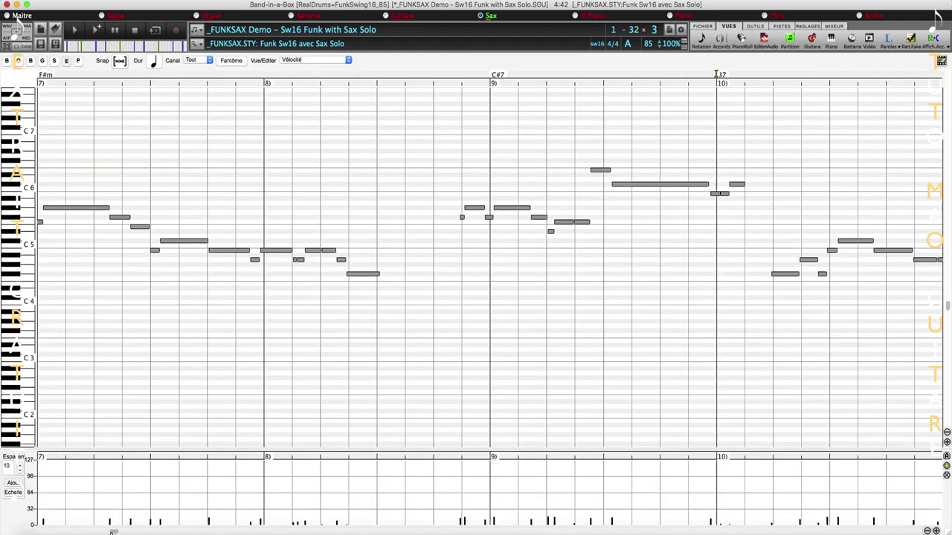
{"action": "left_click_drag", "start_coordinate": [111, 533], "coordinate": [59, 533]}
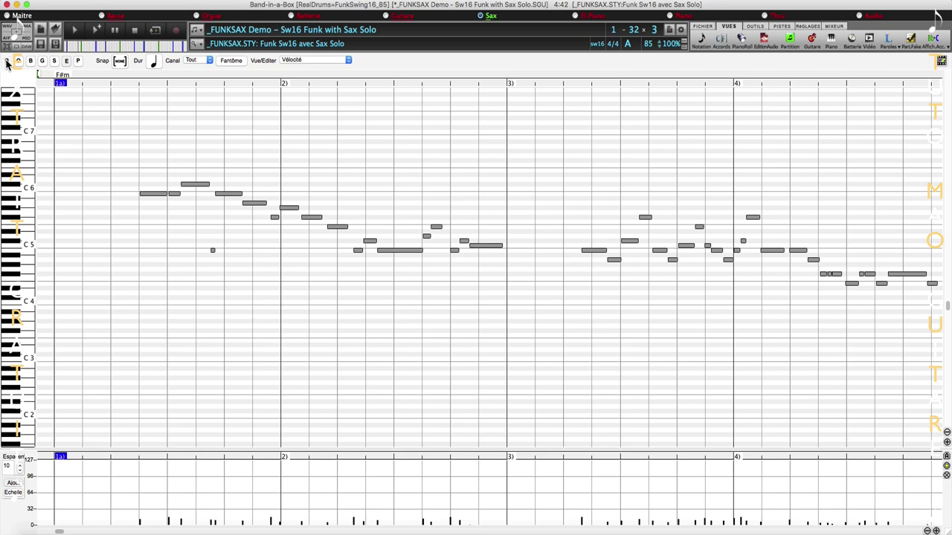
{"action": "left_click", "coordinate": [7, 64]}
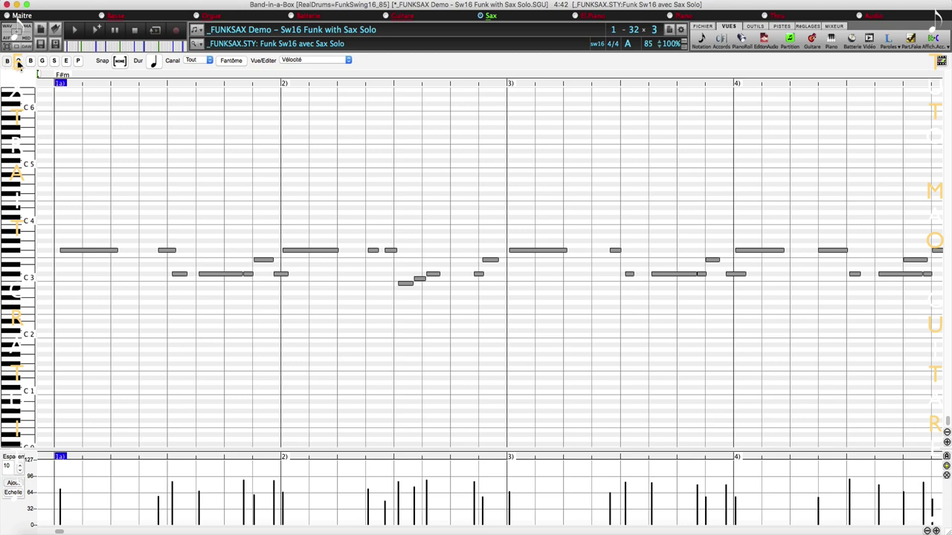
{"action": "left_click", "coordinate": [19, 64]}
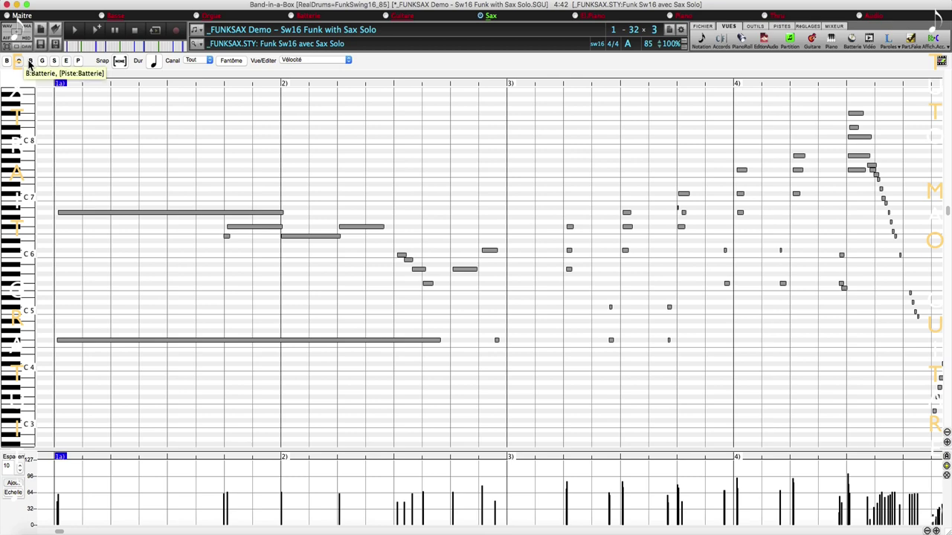
{"action": "left_click", "coordinate": [30, 62]}
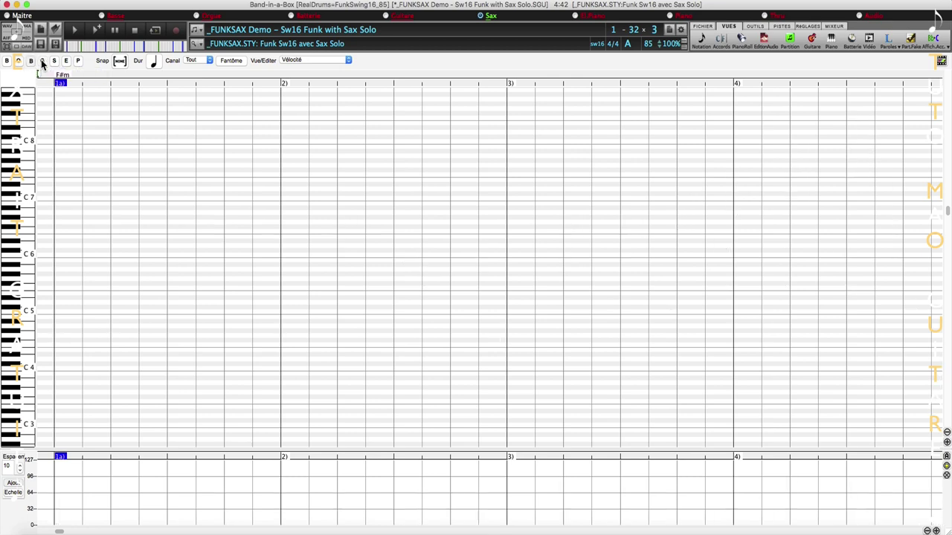
{"action": "left_click", "coordinate": [42, 61]}
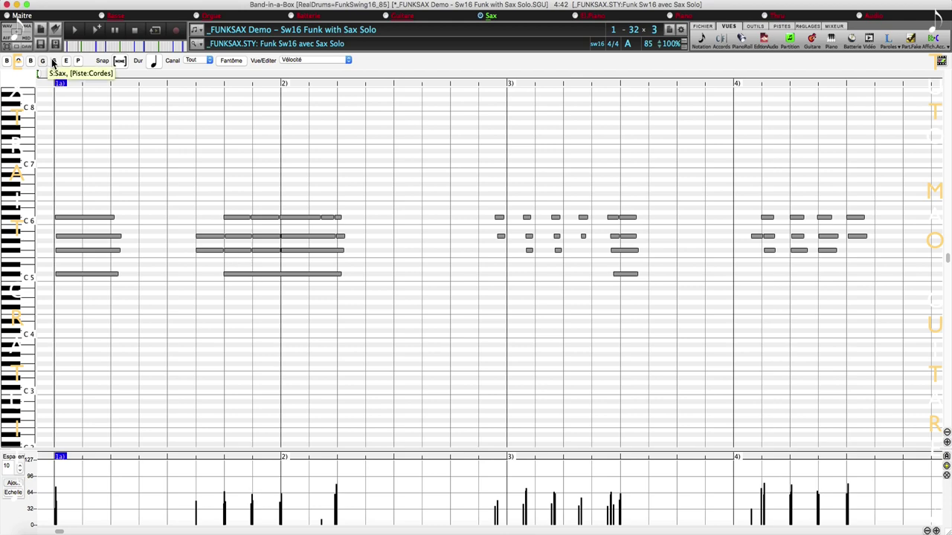
{"action": "left_click", "coordinate": [53, 62]}
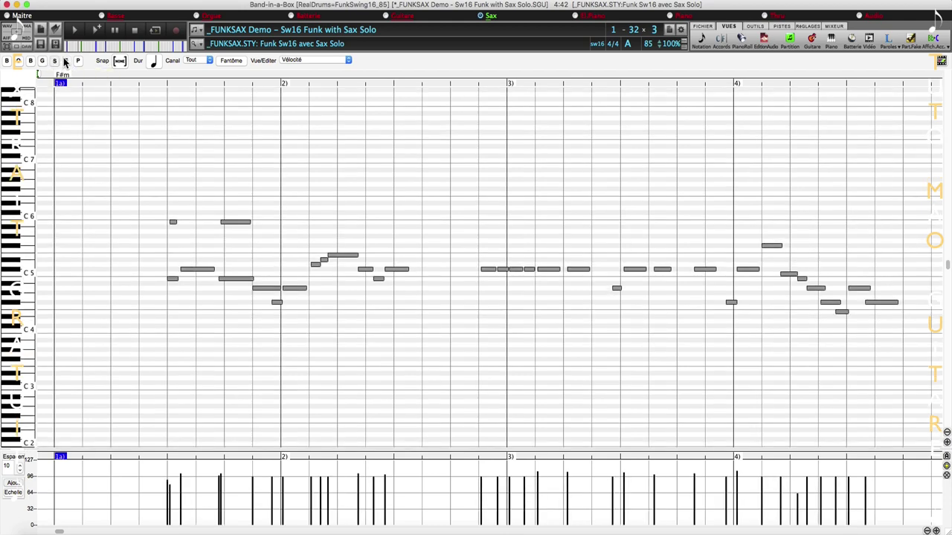
{"action": "left_click", "coordinate": [66, 61]}
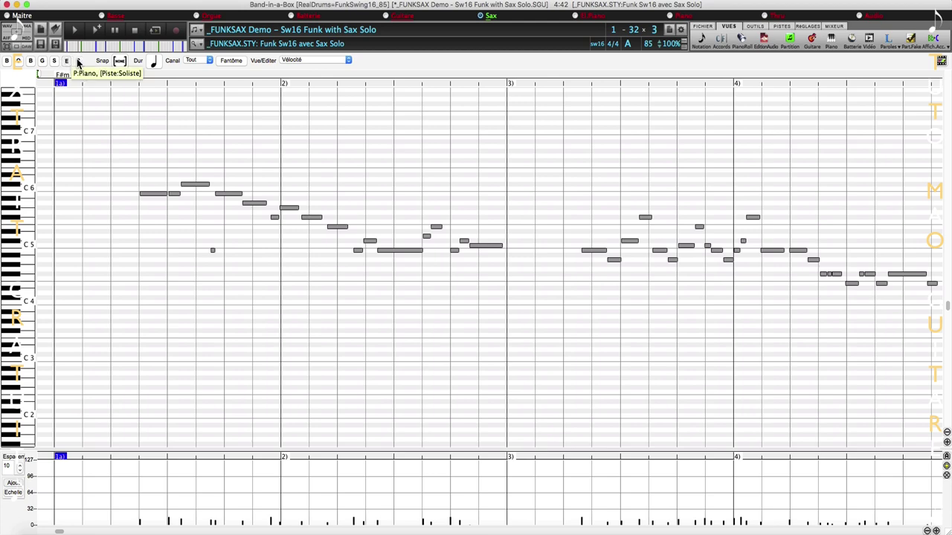
{"action": "left_click", "coordinate": [78, 63]}
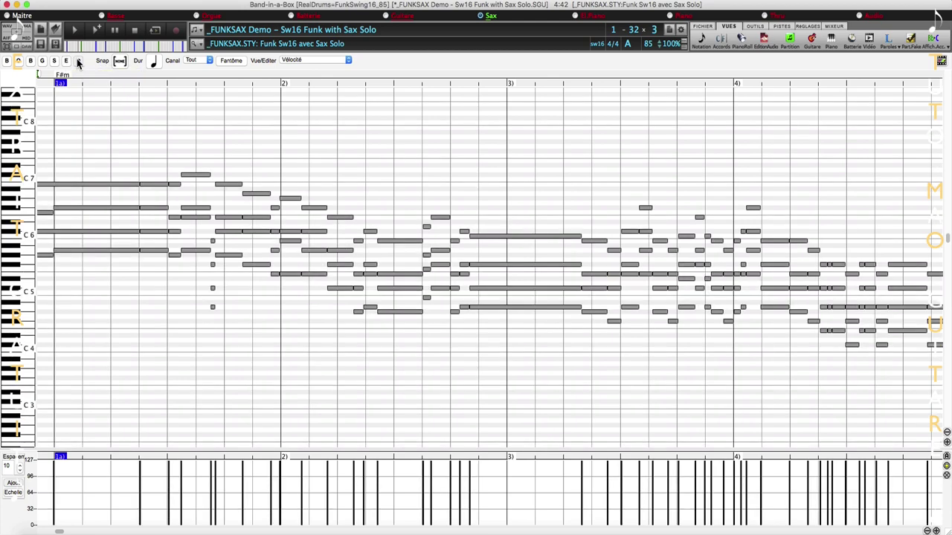
{"action": "left_click", "coordinate": [78, 63]}
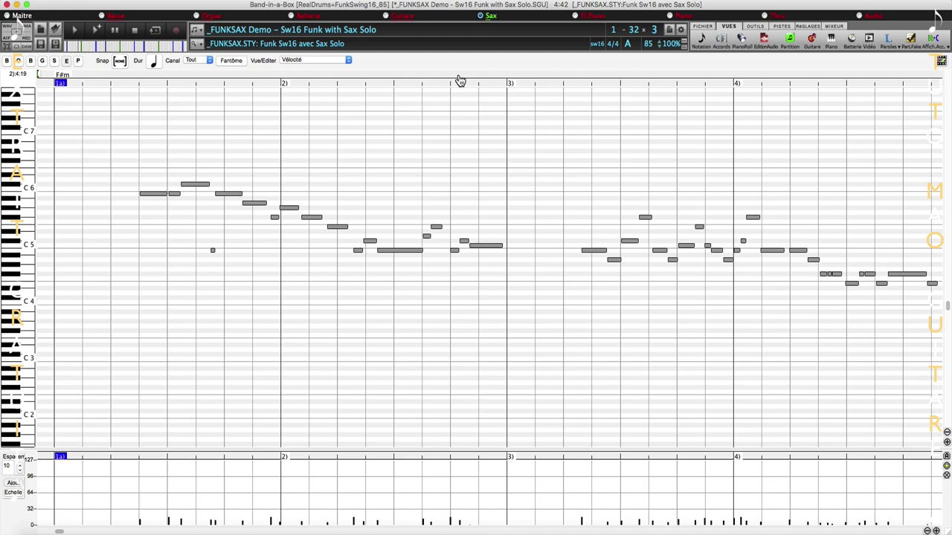
- Solo the El.Piano track in the mixer and close the mixer
{"action": "left_click", "coordinate": [491, 16]}
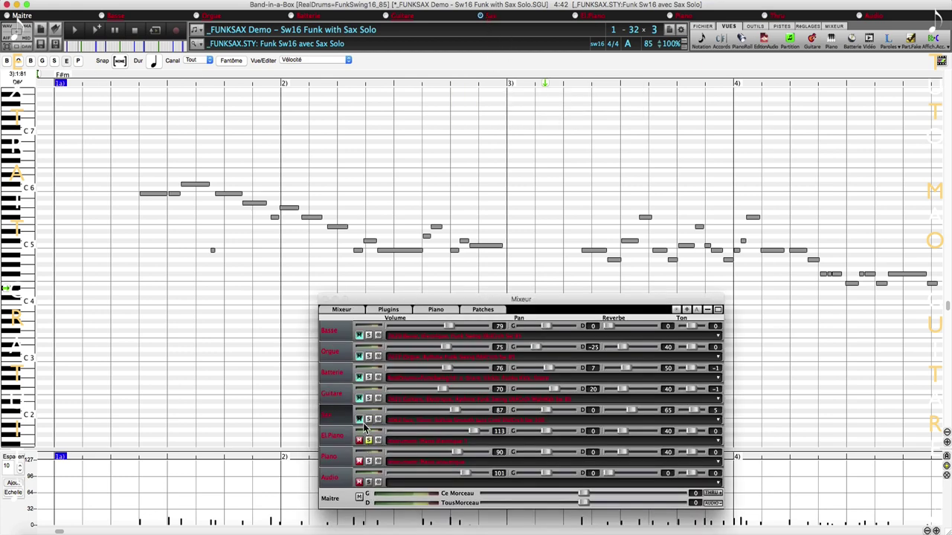
{"action": "left_click", "coordinate": [331, 309]}
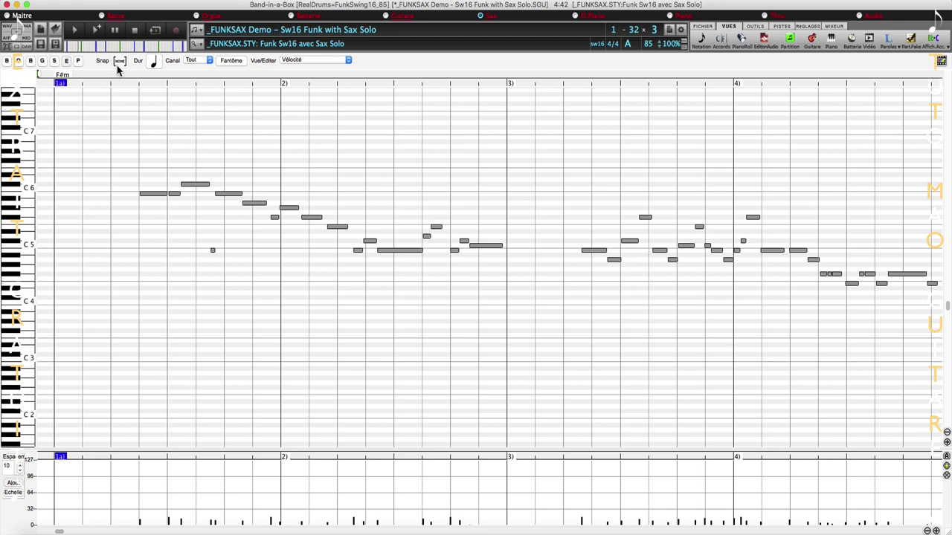
- Move the highest note of bar 1 earlier and back to its original place, and change the piano roll's Snap resolution
{"action": "left_click", "coordinate": [151, 195]}
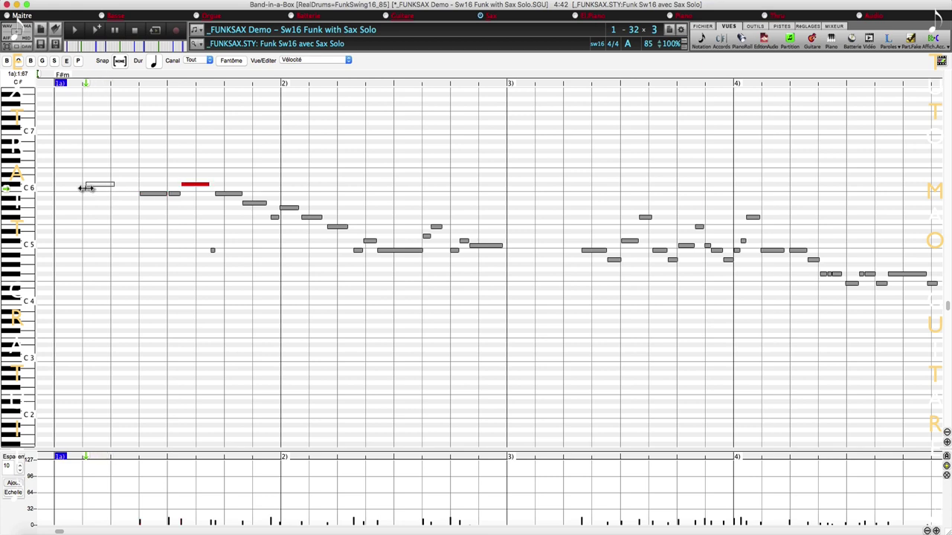
{"action": "mouse_move", "coordinate": [86, 188]}
{"action": "left_mouse_down"}
{"action": "mouse_move", "coordinate": [216, 188]}
{"action": "mouse_move", "coordinate": [182, 187]}
{"action": "left_mouse_up"}
{"action": "left_click", "coordinate": [121, 62]}
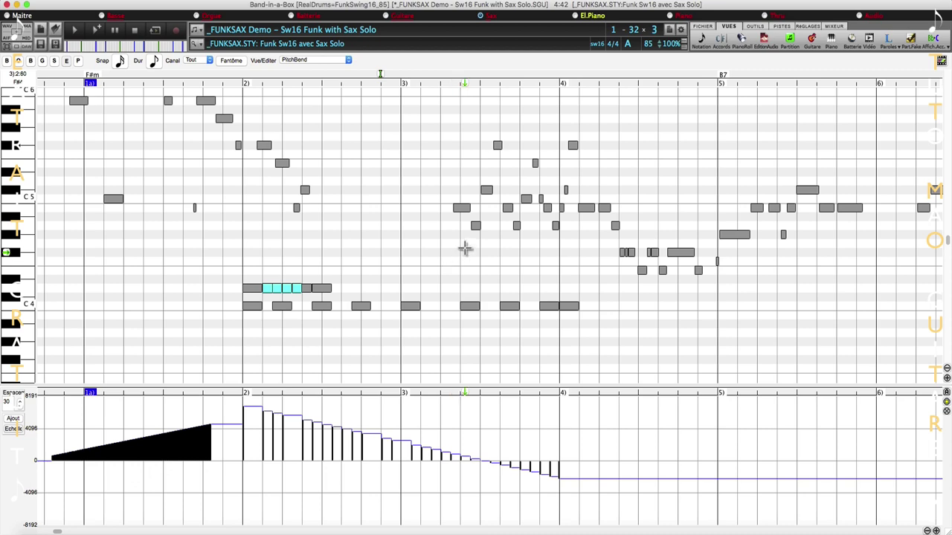
- Delete the B4 note in bar 3 of the piano roll and undo the deletion
{"action": "left_click", "coordinate": [461, 207]}
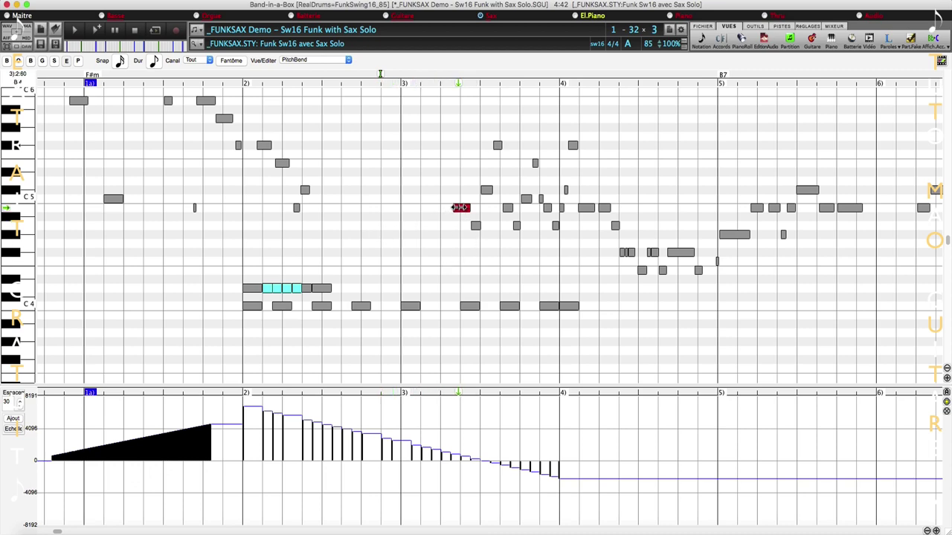
{"action": "right_click", "coordinate": [462, 208]}
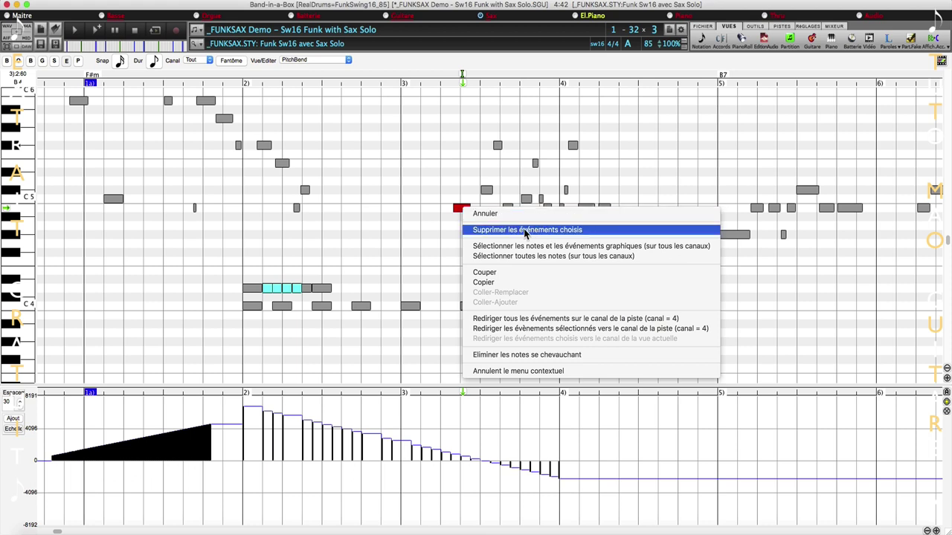
{"action": "left_click", "coordinate": [549, 230]}
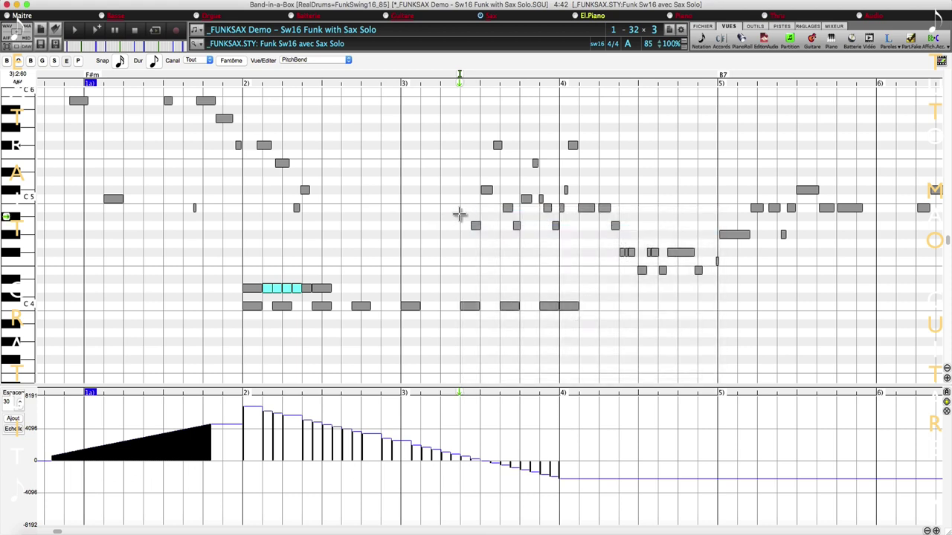
{"action": "key", "text": "ctrl+z"}
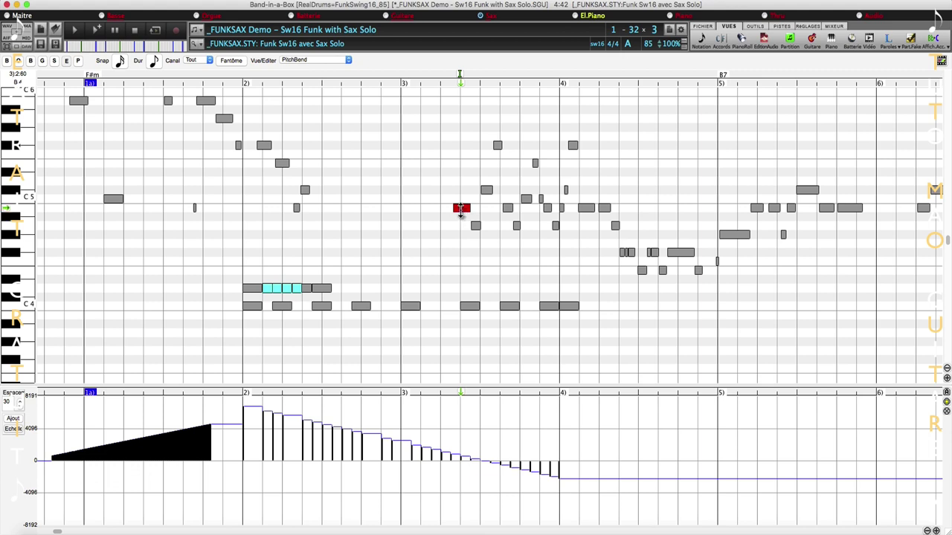
- Select all notes and graphic events on all channels and clear the selection again
{"action": "right_click", "coordinate": [460, 210]}
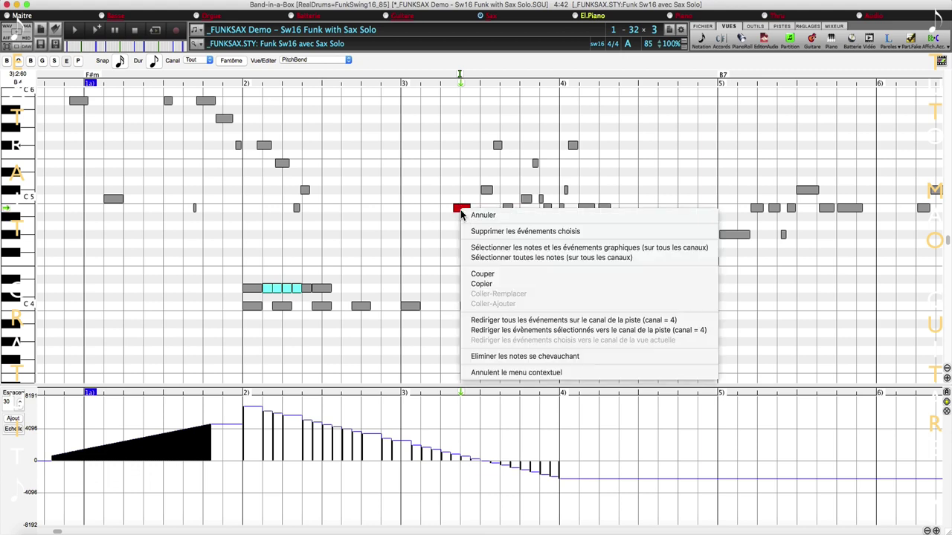
{"action": "left_click", "coordinate": [488, 248]}
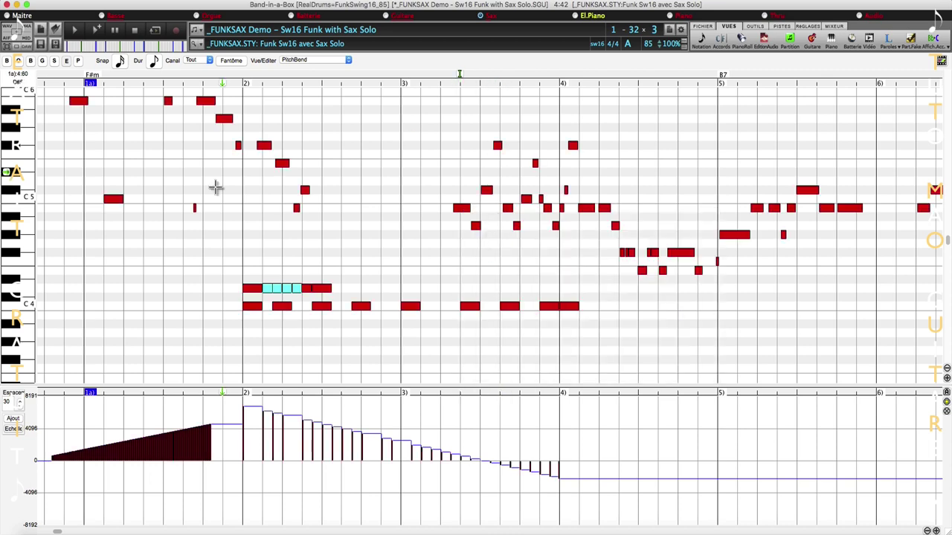
{"action": "left_click", "coordinate": [421, 224]}
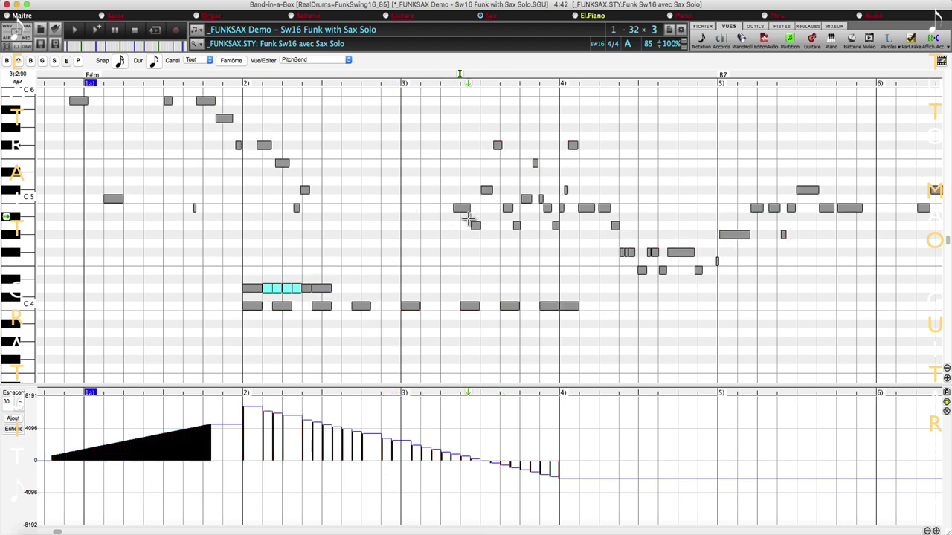
- Select all notes on all channels without their graphic events, and clear the note selection
{"action": "right_click", "coordinate": [462, 210]}
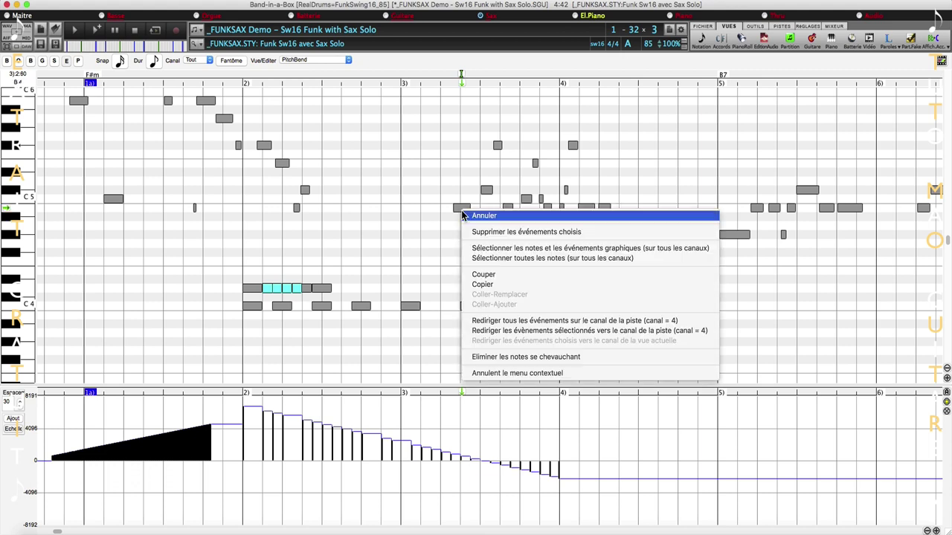
{"action": "left_click", "coordinate": [511, 259]}
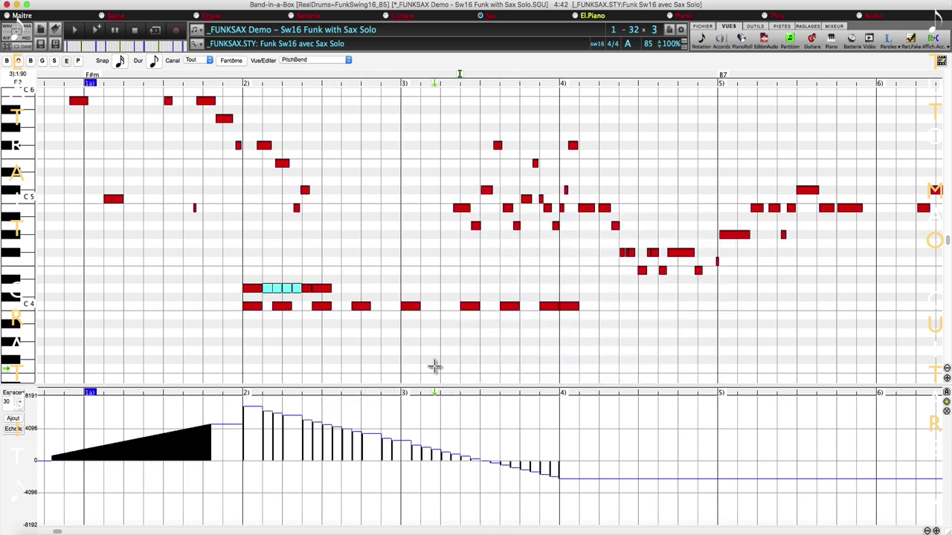
{"action": "left_click", "coordinate": [444, 250]}
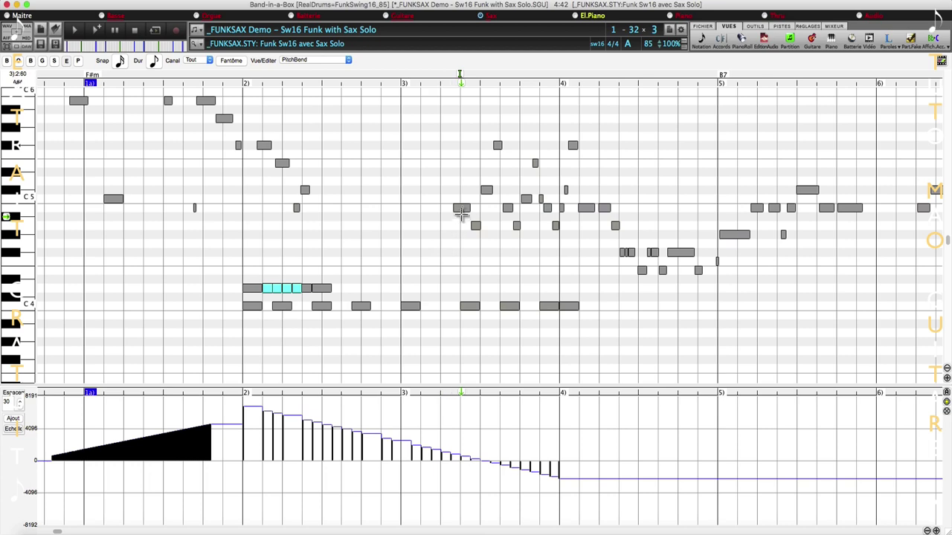
- Select the B4 note in bar 3 of the piano roll and copy it
{"action": "right_click", "coordinate": [462, 208]}
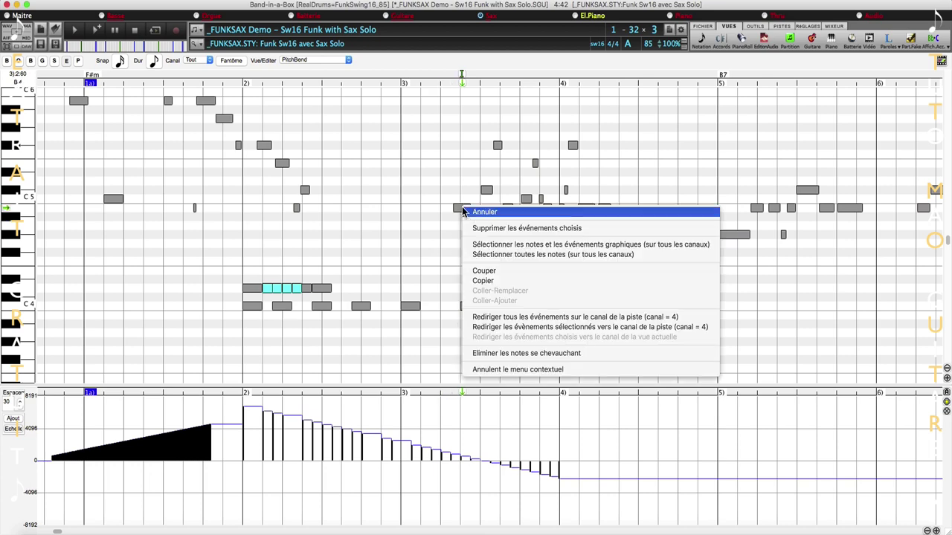
{"action": "left_click", "coordinate": [512, 272]}
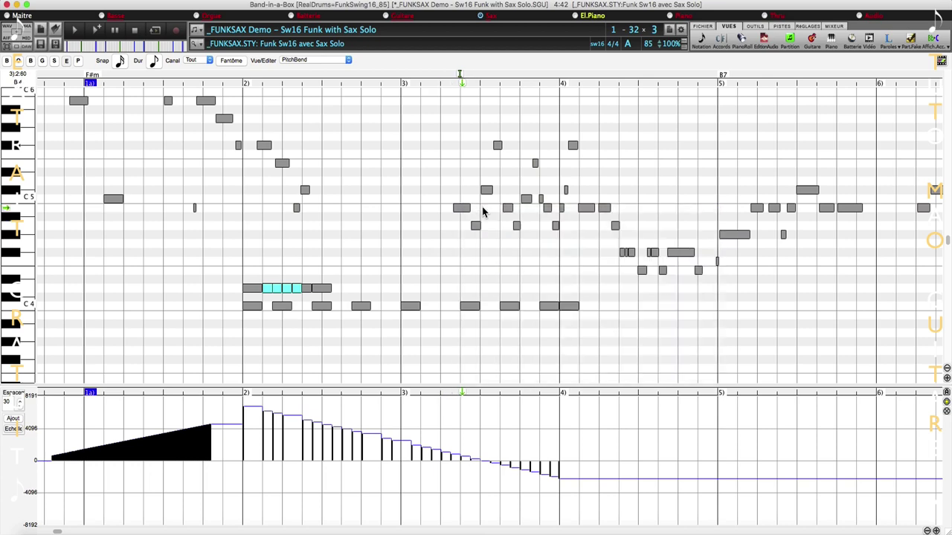
{"action": "left_click", "coordinate": [460, 209]}
{"action": "right_click", "coordinate": [459, 208]}
{"action": "left_click", "coordinate": [462, 208]}
{"action": "right_click", "coordinate": [463, 209]}
{"action": "left_click", "coordinate": [500, 282]}
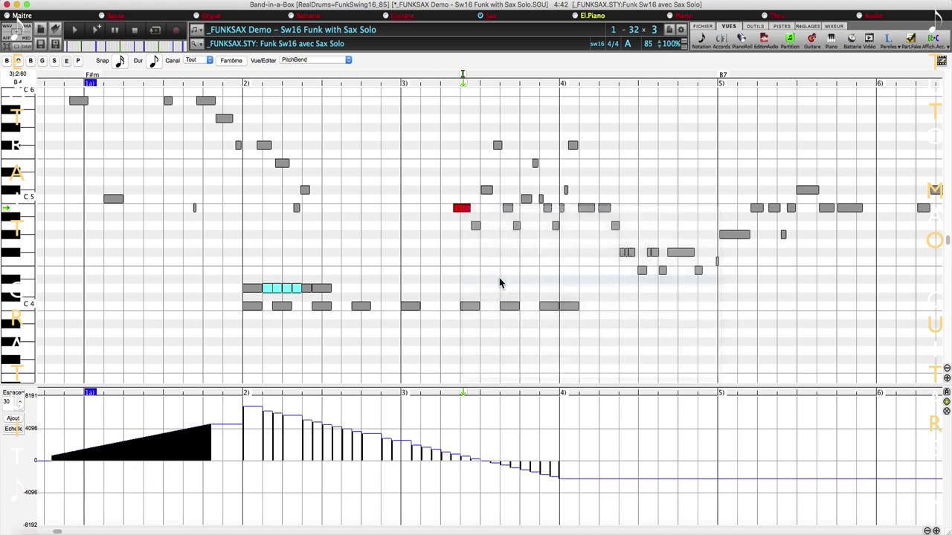
- Paste the copied note near the end of bar 2 with Coller-Ajouter, delete it, and try Coller-Remplacer there
{"action": "left_click", "coordinate": [380, 172]}
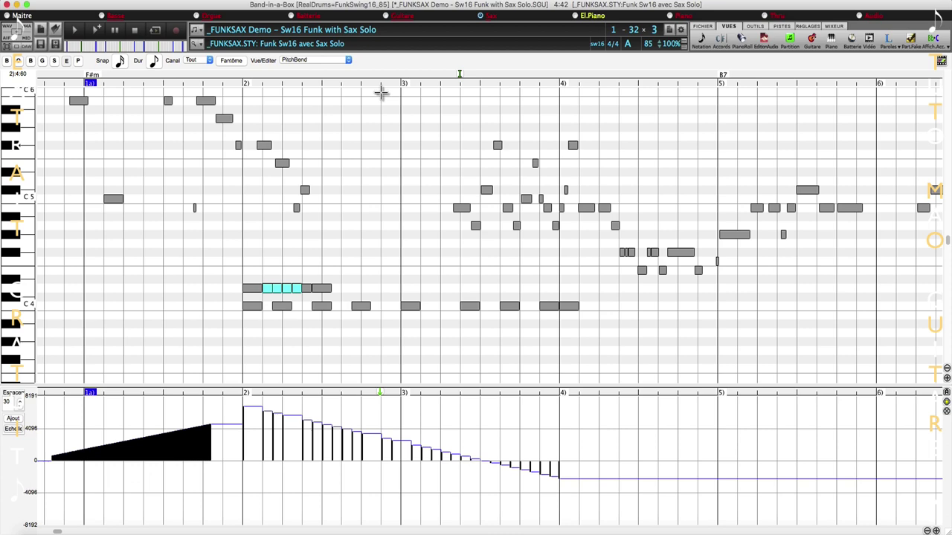
{"action": "right_click", "coordinate": [383, 187]}
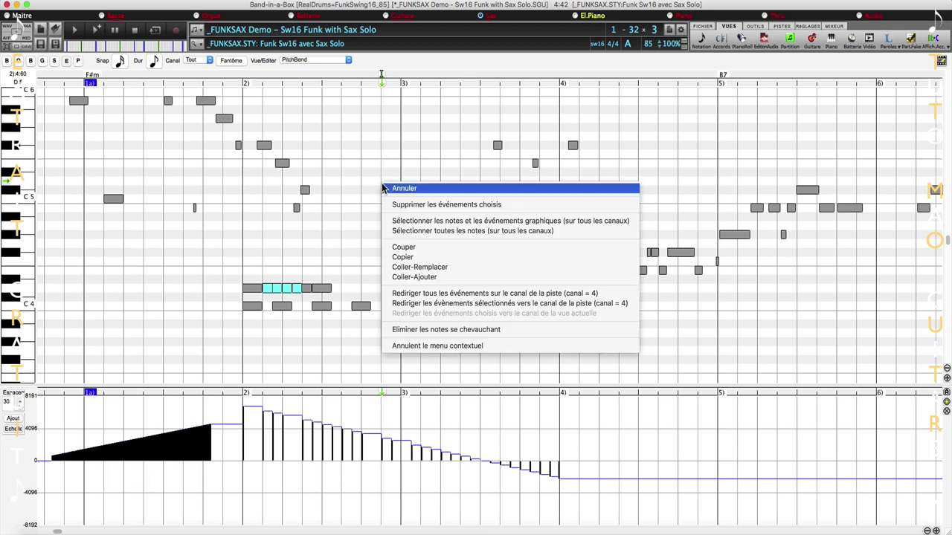
{"action": "left_click", "coordinate": [437, 277]}
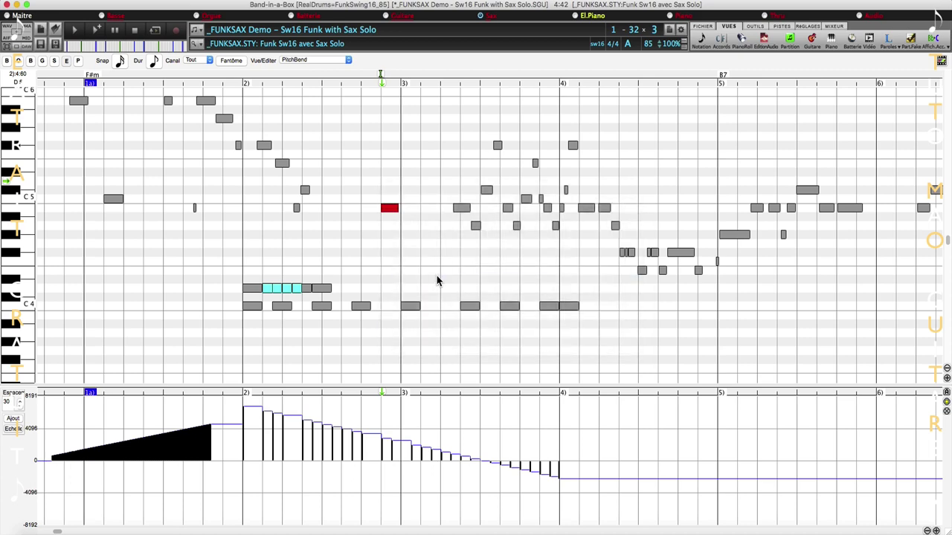
{"action": "key", "text": "Delete"}
{"action": "right_click", "coordinate": [389, 210]}
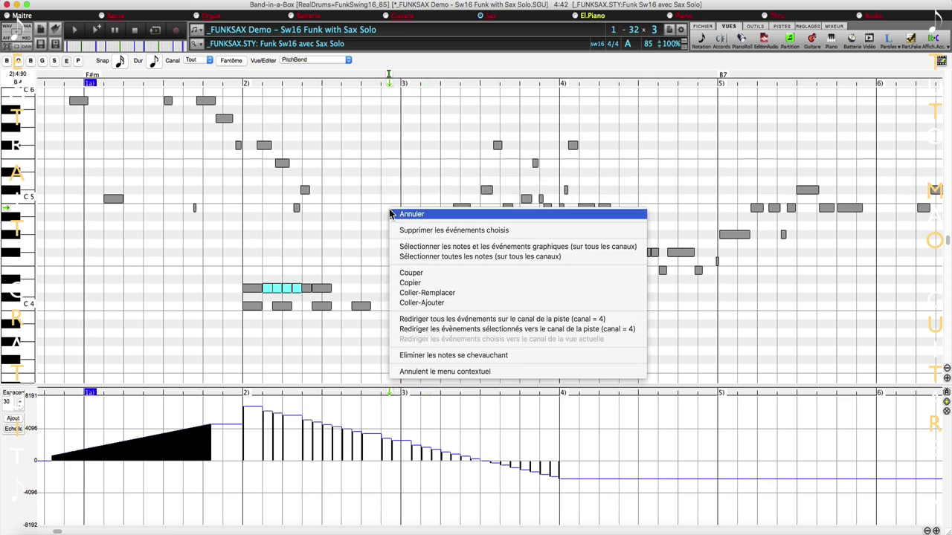
{"action": "left_click", "coordinate": [447, 293]}
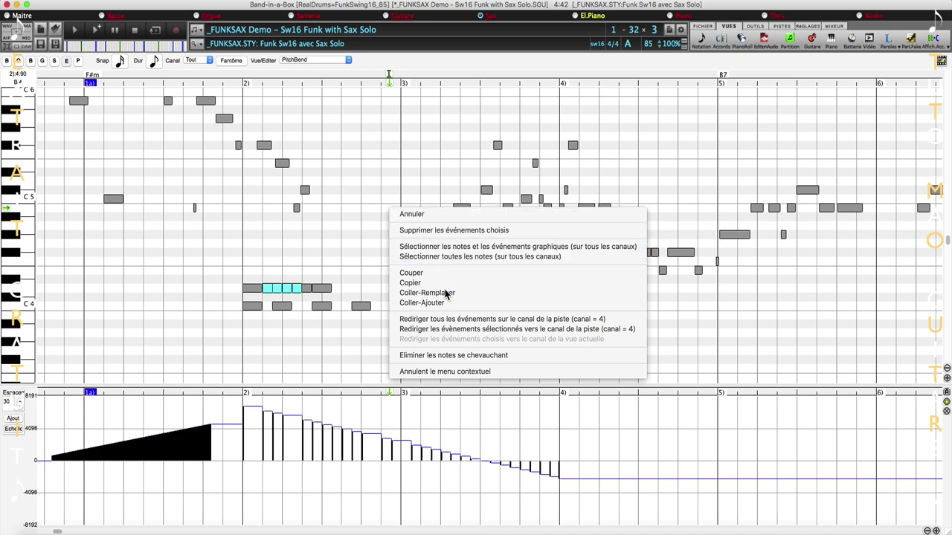
- Redirect all events, and the selected events as well, to the track's channel 4
{"action": "right_click", "coordinate": [460, 206]}
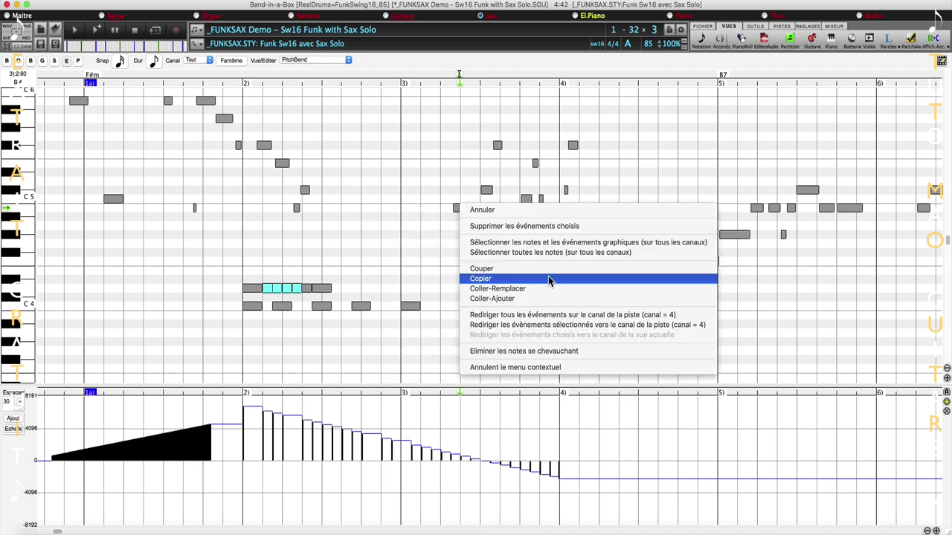
{"action": "left_click", "coordinate": [554, 316]}
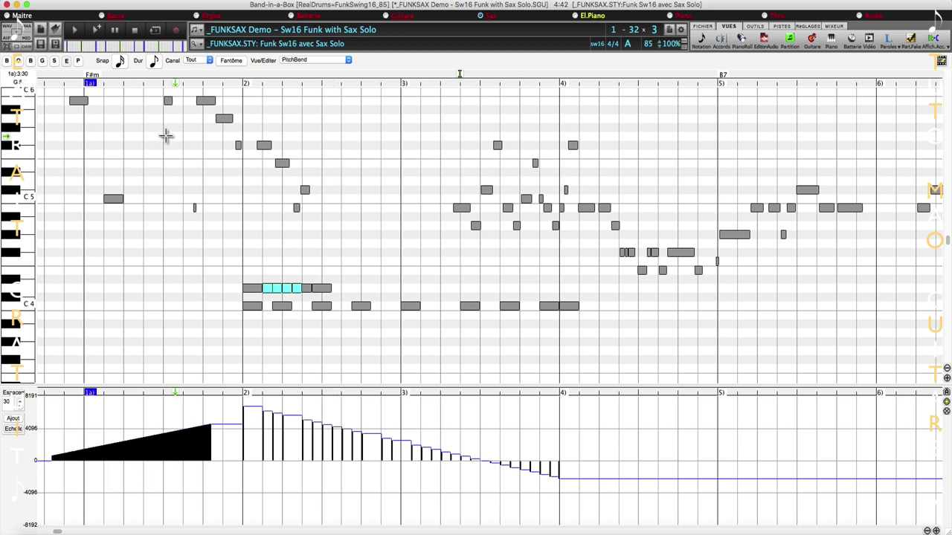
{"action": "right_click", "coordinate": [456, 207]}
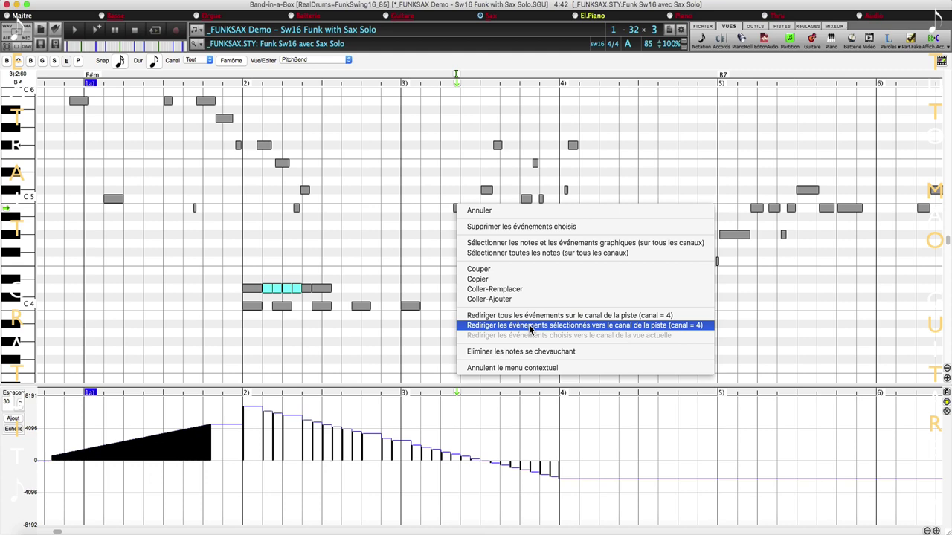
{"action": "left_click", "coordinate": [531, 327]}
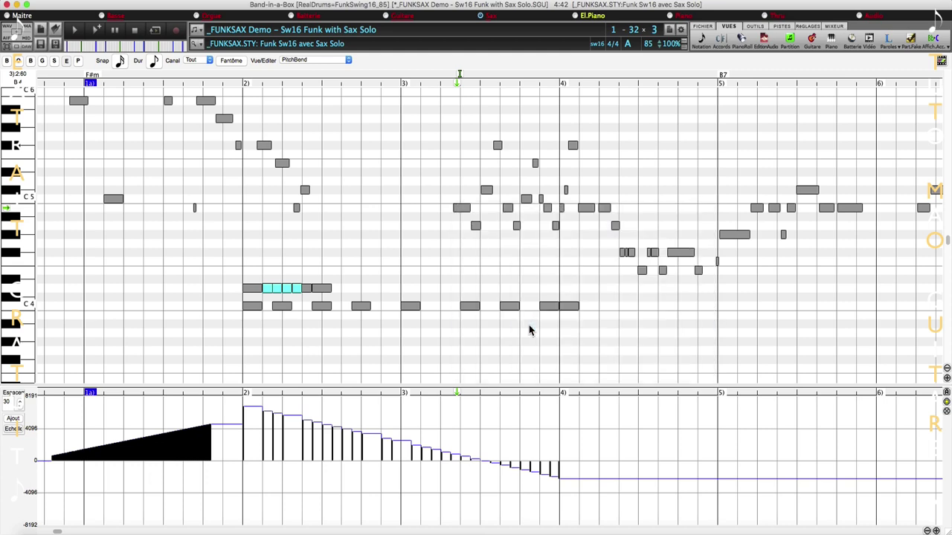
{"action": "right_click", "coordinate": [464, 213]}
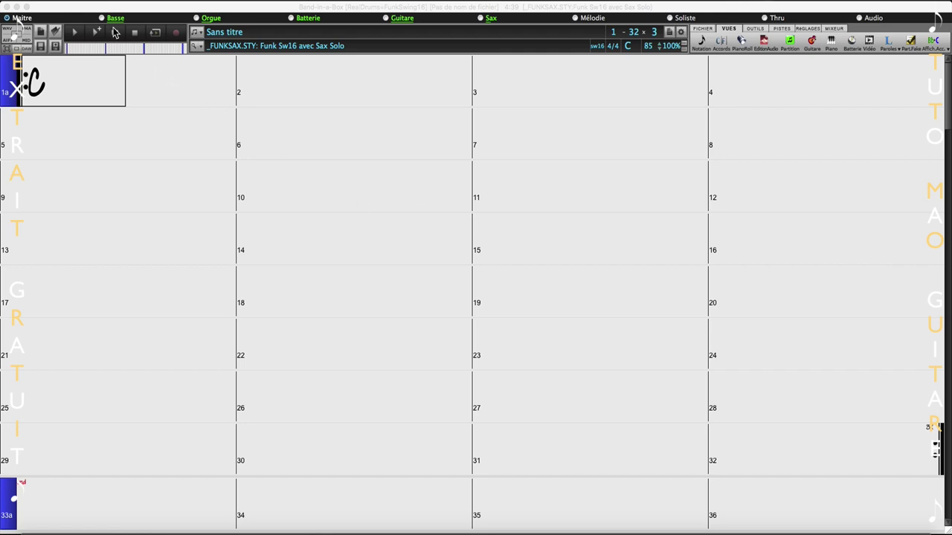
- Open the display options from the preferences and choose the skin option "Couleur de la barre d'outils plein écran"
{"action": "left_click", "coordinate": [91, 13]}
{"action": "left_click", "coordinate": [69, 2]}
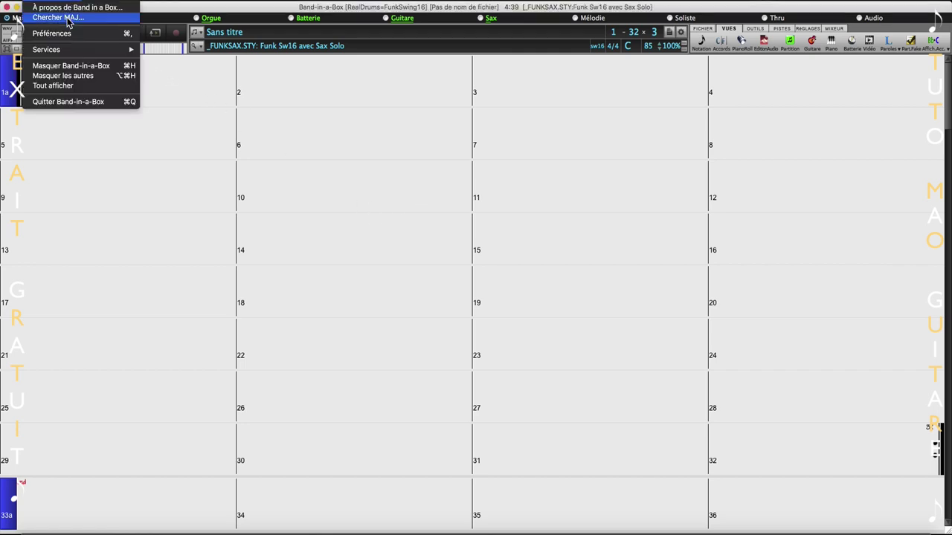
{"action": "left_click", "coordinate": [65, 33]}
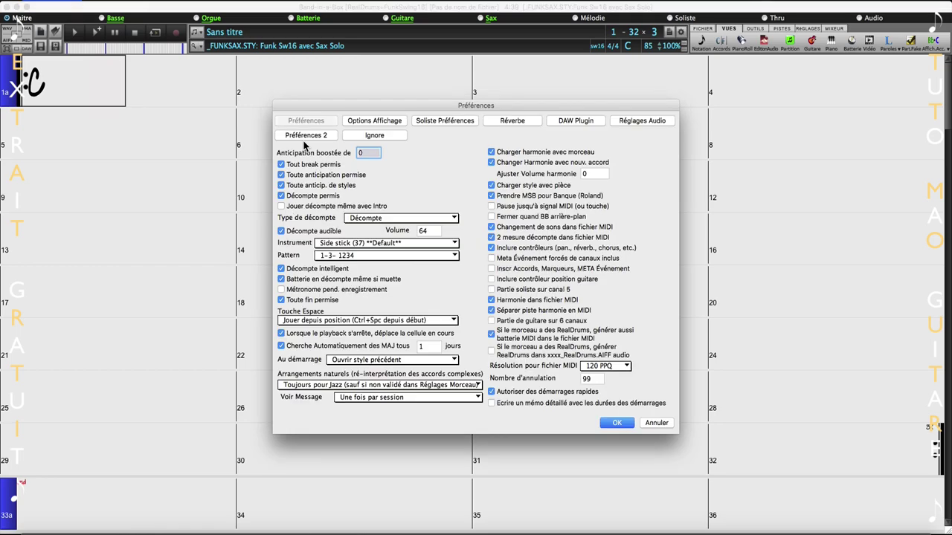
{"action": "left_click", "coordinate": [387, 122]}
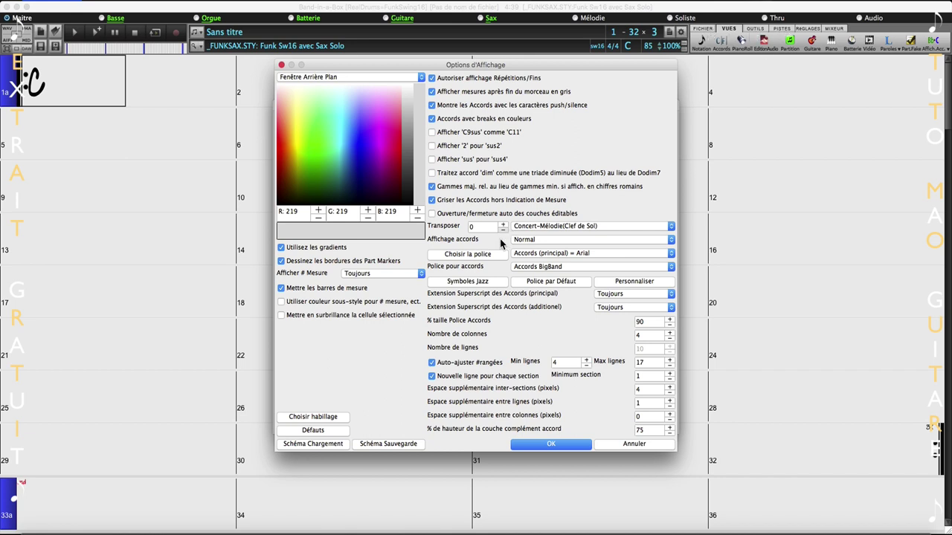
{"action": "left_click", "coordinate": [338, 419]}
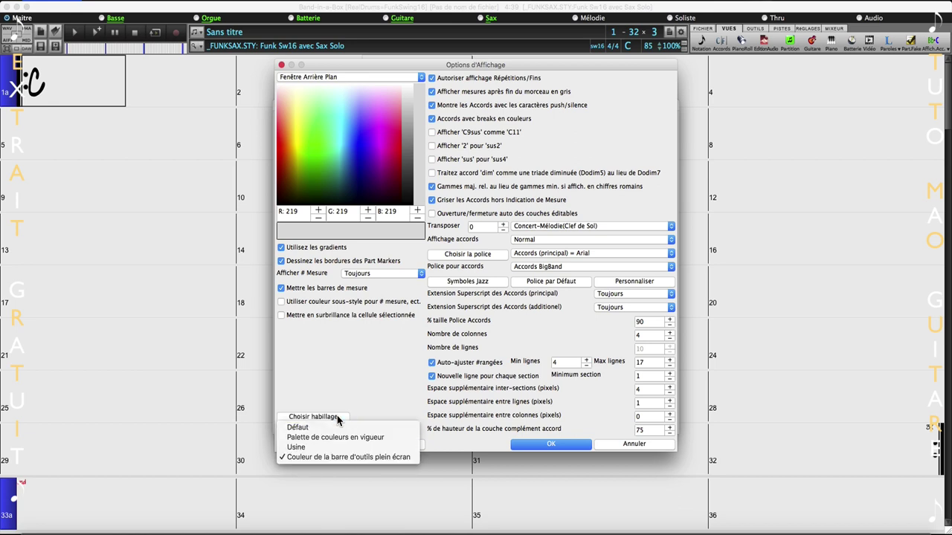
{"action": "left_click", "coordinate": [348, 457]}
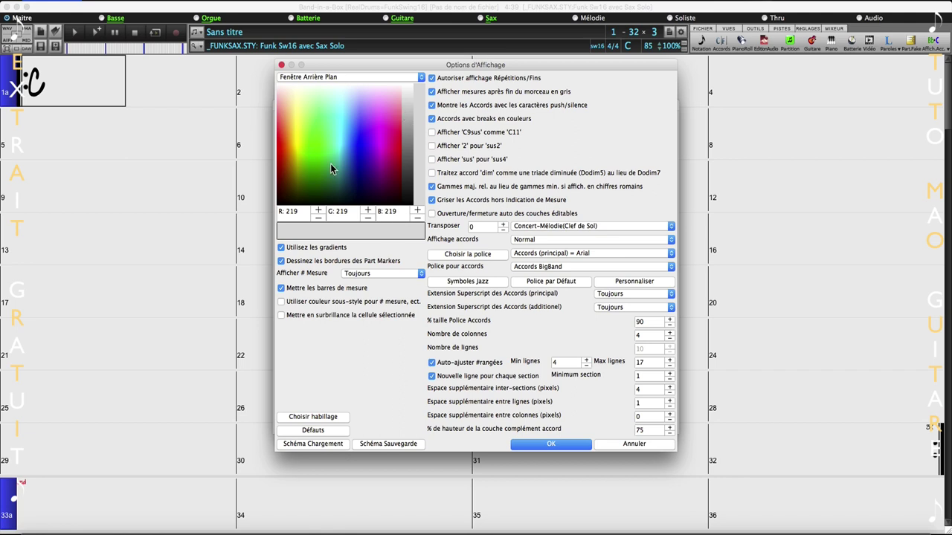
- Set the colour of the window background (Fenêtre Arrière Plan) to green
{"action": "left_click", "coordinate": [392, 78]}
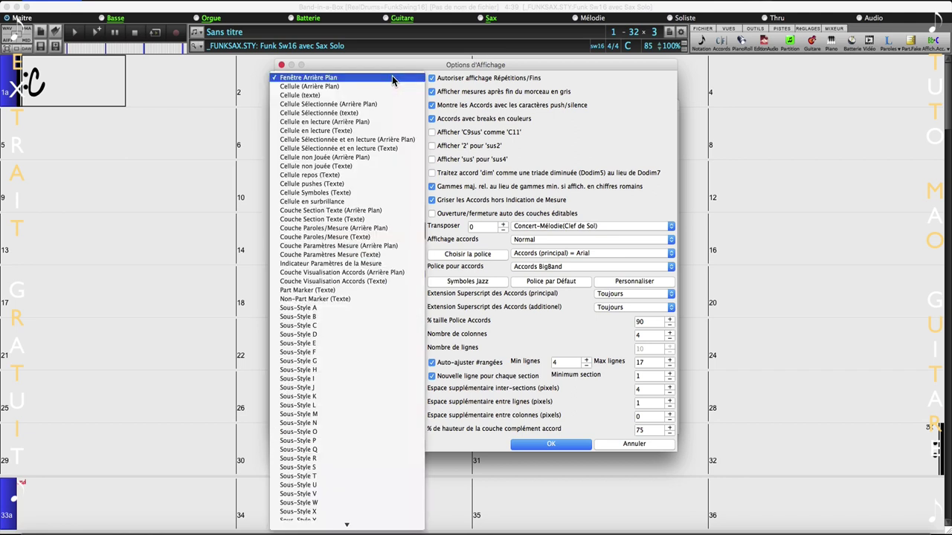
{"action": "scroll", "coordinate": [372, 308], "scroll_direction": "down", "scroll_amount": 6}
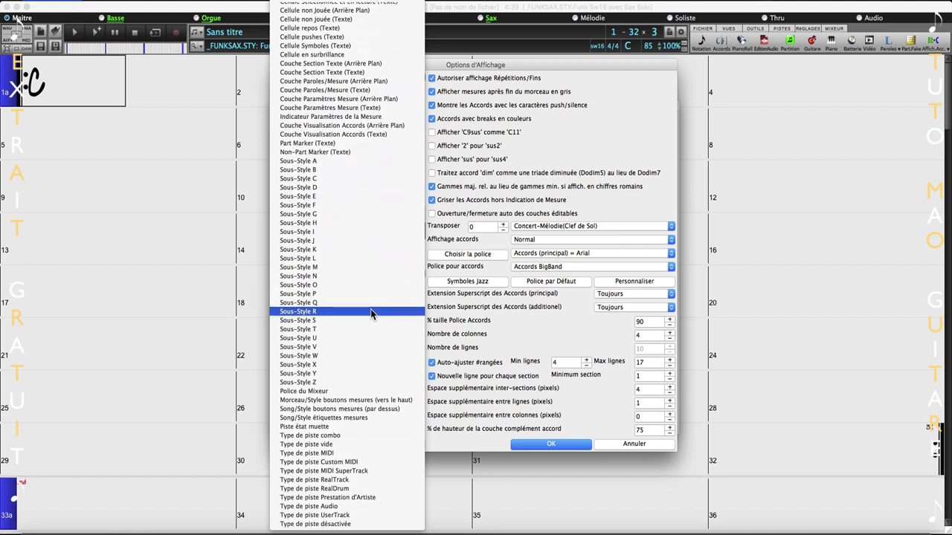
{"action": "scroll", "coordinate": [370, 319], "scroll_direction": "up", "scroll_amount": 3}
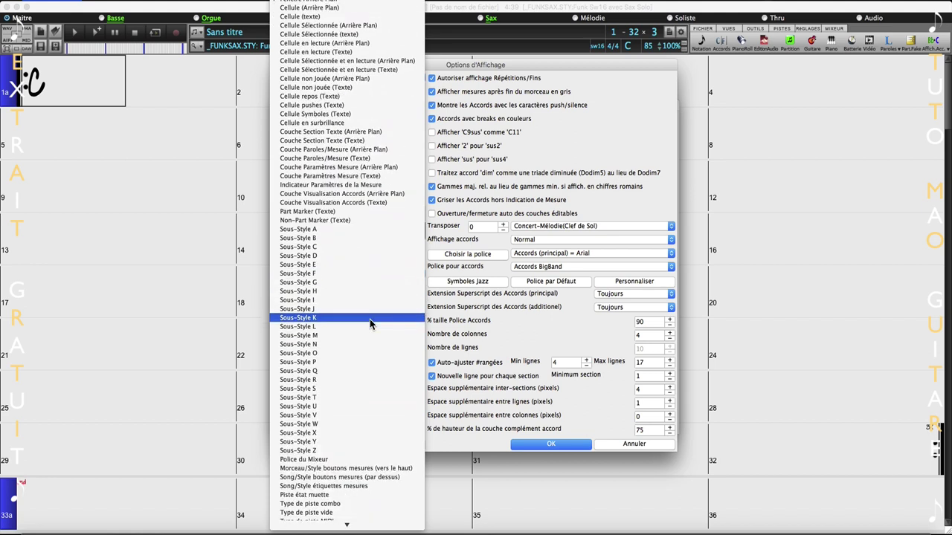
{"action": "left_click", "coordinate": [365, 6]}
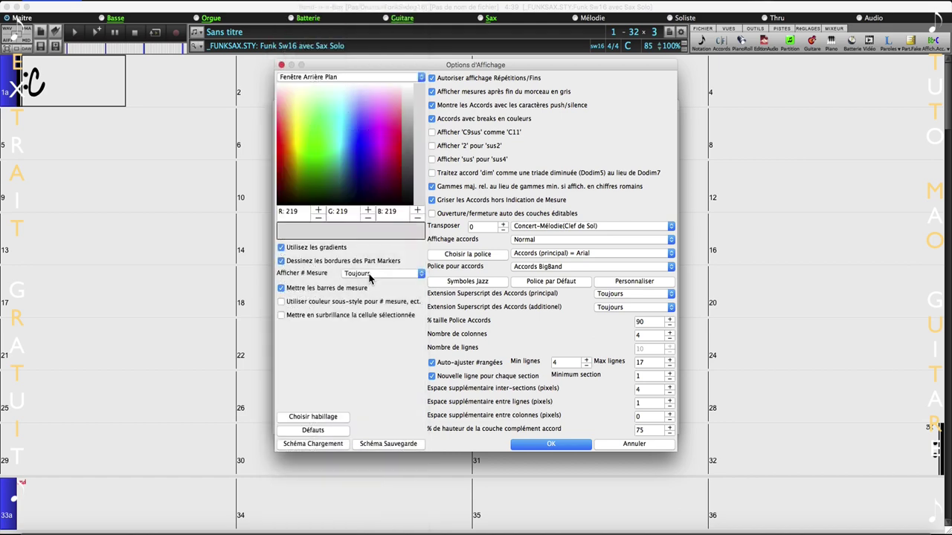
{"action": "left_click", "coordinate": [317, 176]}
{"action": "left_click", "coordinate": [326, 158]}
{"action": "mouse_move", "coordinate": [326, 157]}
{"action": "left_mouse_down"}
{"action": "mouse_move", "coordinate": [317, 132]}
{"action": "mouse_move", "coordinate": [317, 164]}
{"action": "left_mouse_up"}
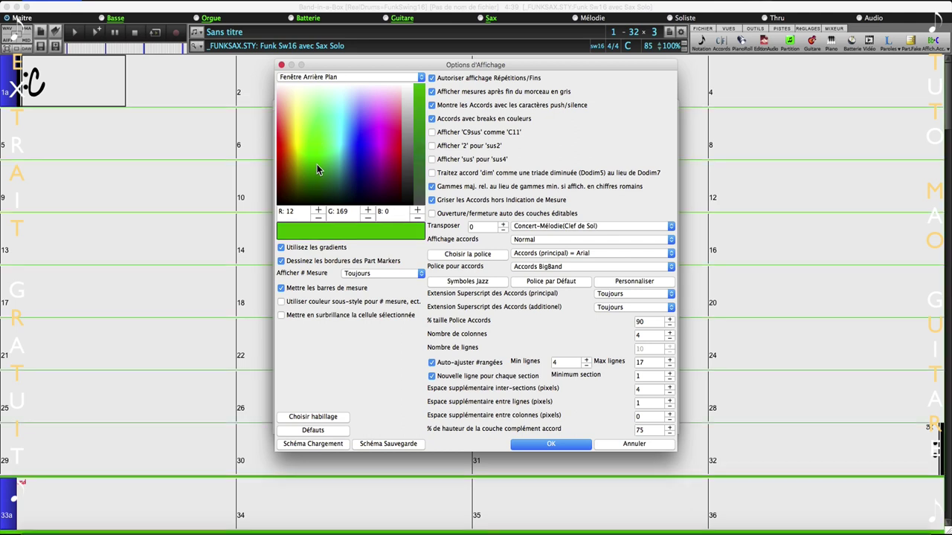
- Set the cell background (Cellule Arrière Plan) to light blue, RGB 167, 199, 255, and the cell text to orange
{"action": "left_click", "coordinate": [367, 77]}
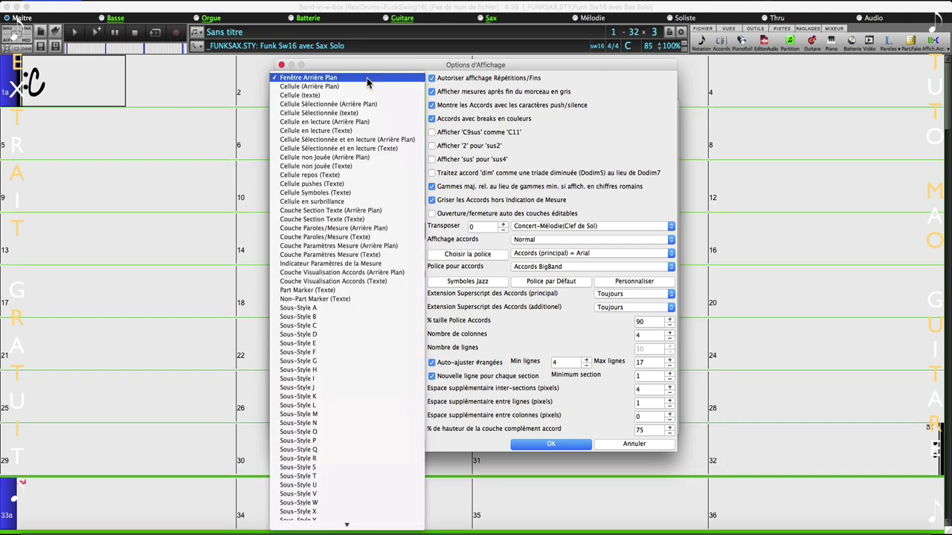
{"action": "left_click", "coordinate": [363, 86]}
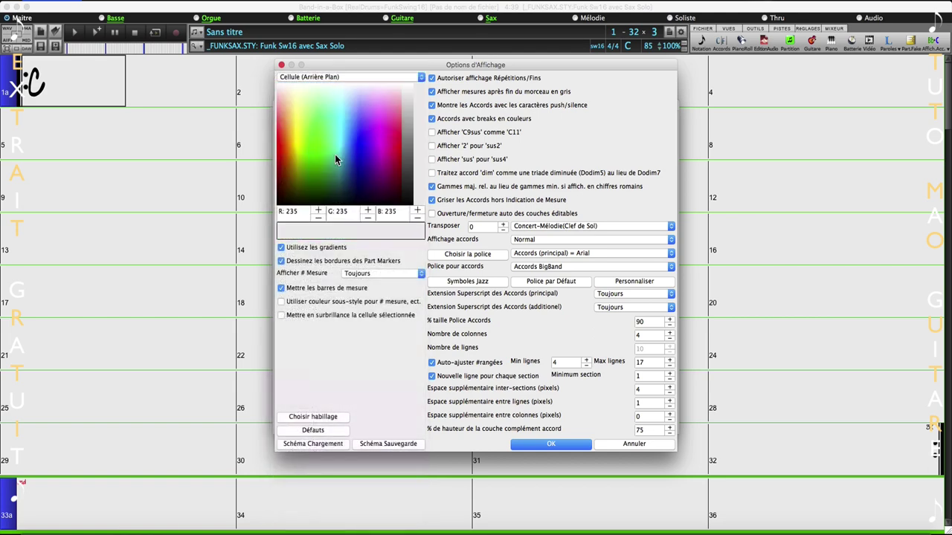
{"action": "left_click_drag", "start_coordinate": [350, 128], "coordinate": [353, 104]}
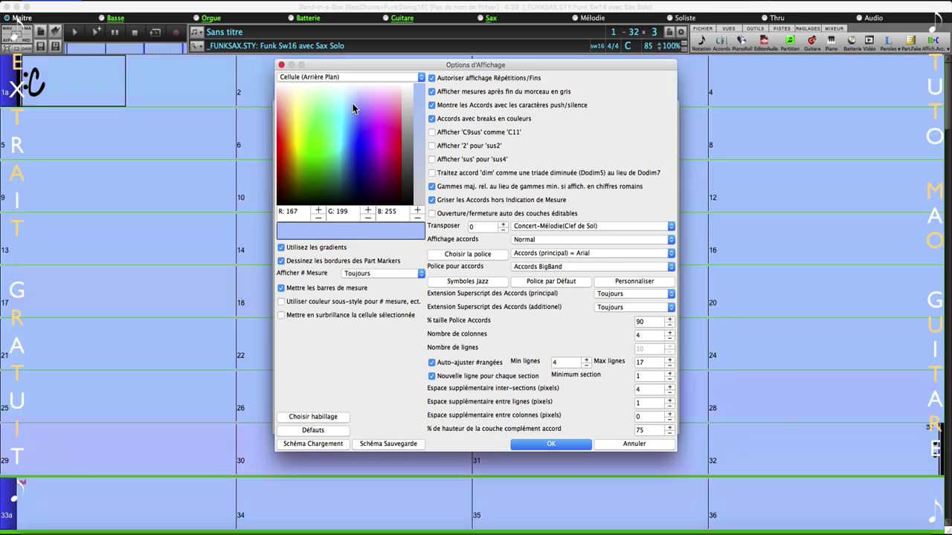
{"action": "left_click", "coordinate": [345, 77]}
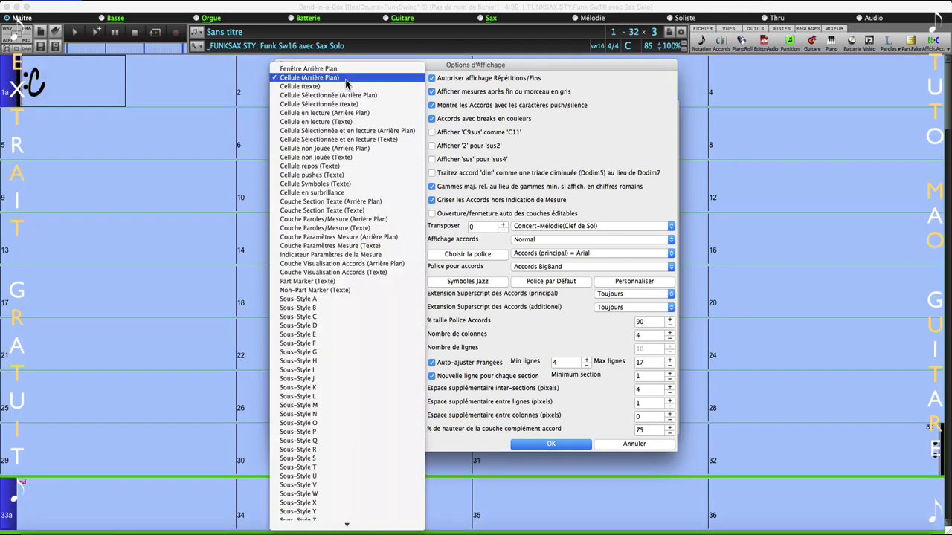
{"action": "left_click", "coordinate": [346, 87]}
{"action": "left_click_drag", "start_coordinate": [346, 119], "coordinate": [304, 139]}
- Choose the mixer font (Police du Mixeur) as the element whose colour is edited
{"action": "left_click", "coordinate": [354, 78]}
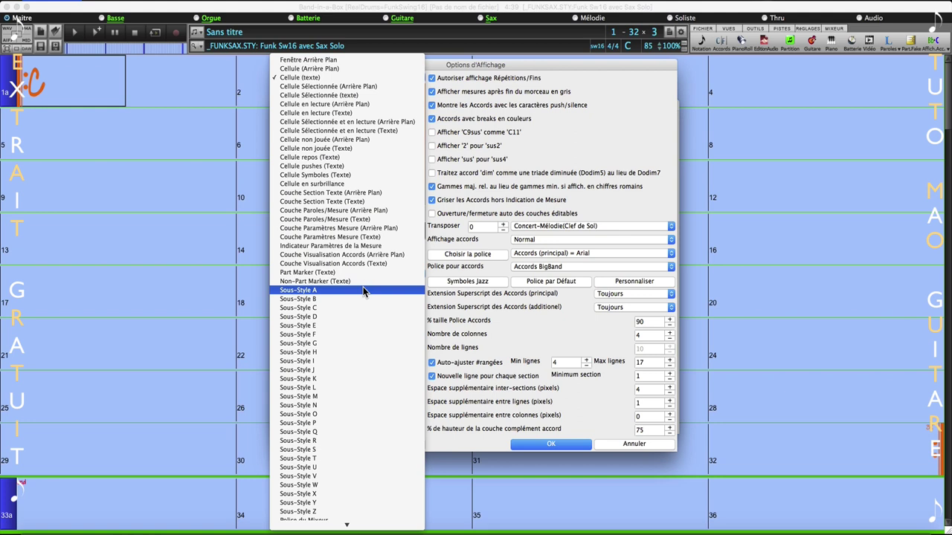
{"action": "scroll", "coordinate": [363, 291], "scroll_direction": "down", "scroll_amount": 5}
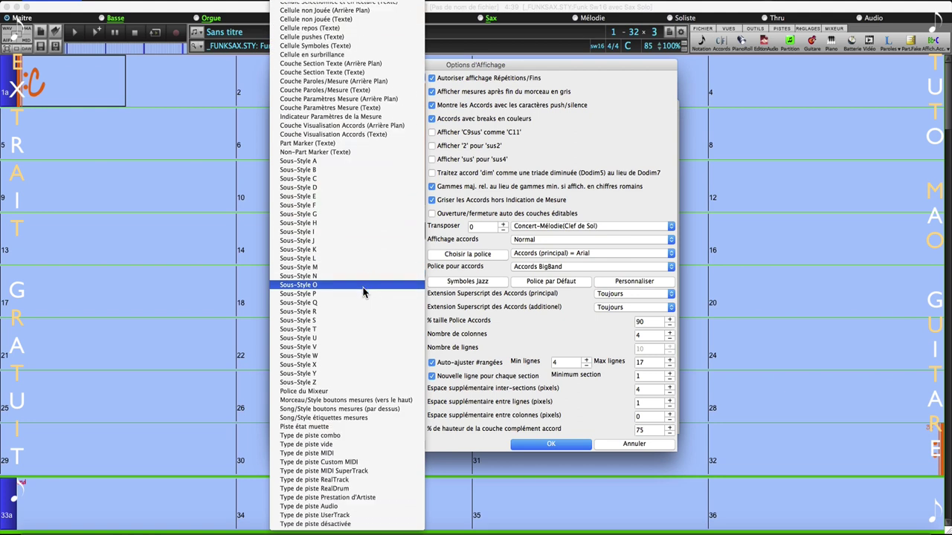
{"action": "left_click", "coordinate": [365, 392]}
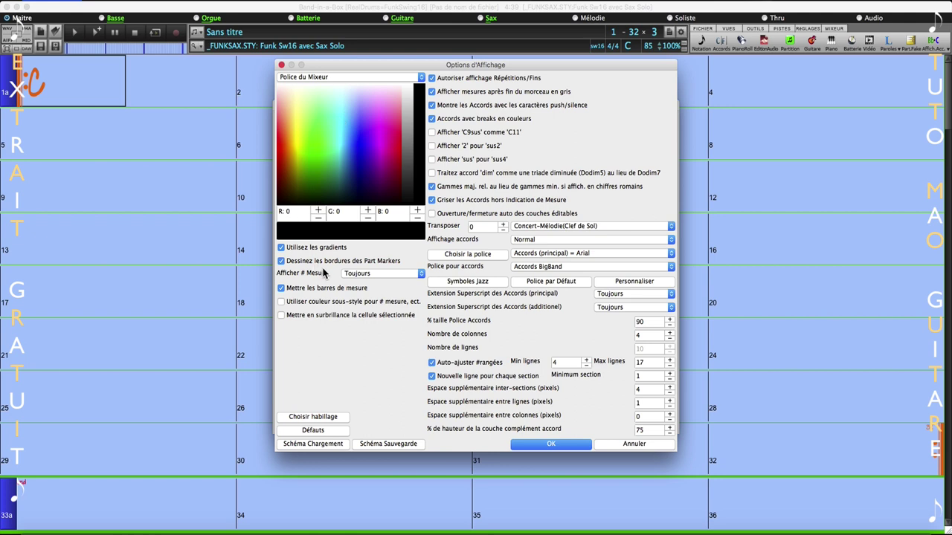
- Switch the gradients off and on again, and set the measure number display to Jamais
{"action": "left_click", "coordinate": [282, 248]}
{"action": "left_click", "coordinate": [282, 247]}
{"action": "left_click", "coordinate": [282, 261]}
{"action": "left_click", "coordinate": [371, 274]}
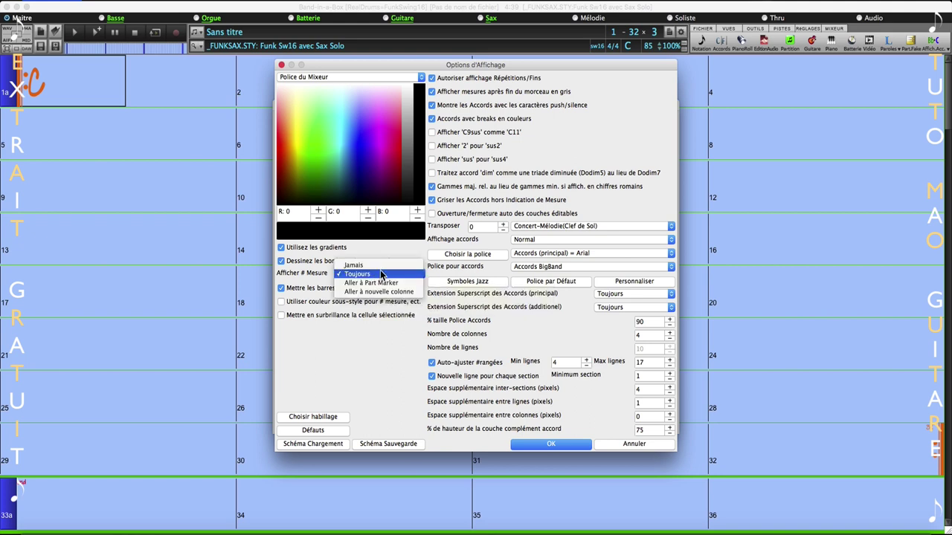
{"action": "left_click", "coordinate": [377, 267]}
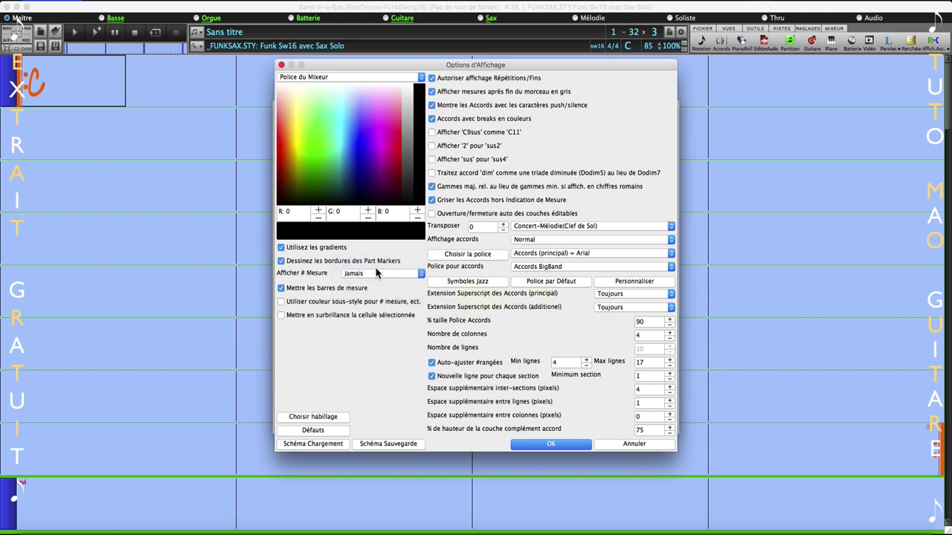
- Try the measure number display options Aller à Part Marker and Aller à nouvelle colonne, and set it to Toujours
{"action": "left_click", "coordinate": [377, 273]}
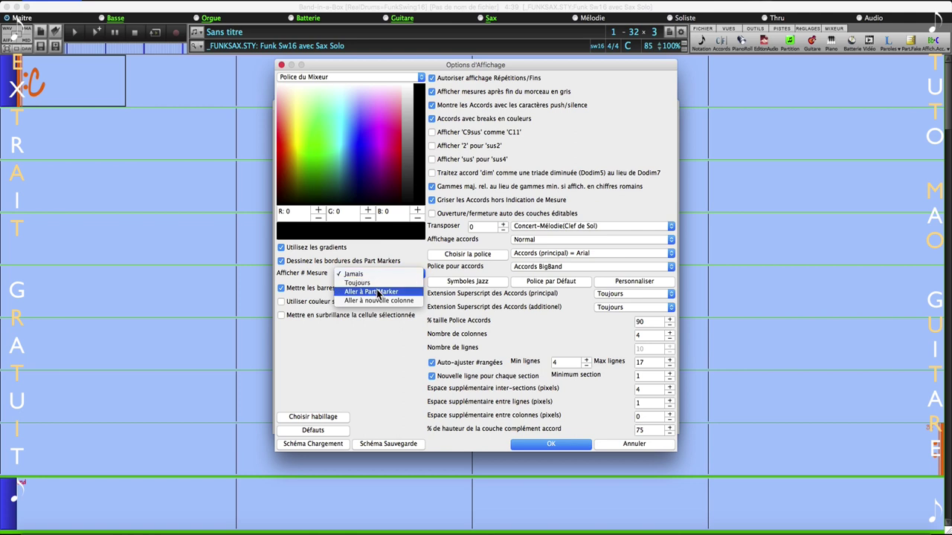
{"action": "left_click", "coordinate": [377, 292]}
{"action": "left_click", "coordinate": [382, 278]}
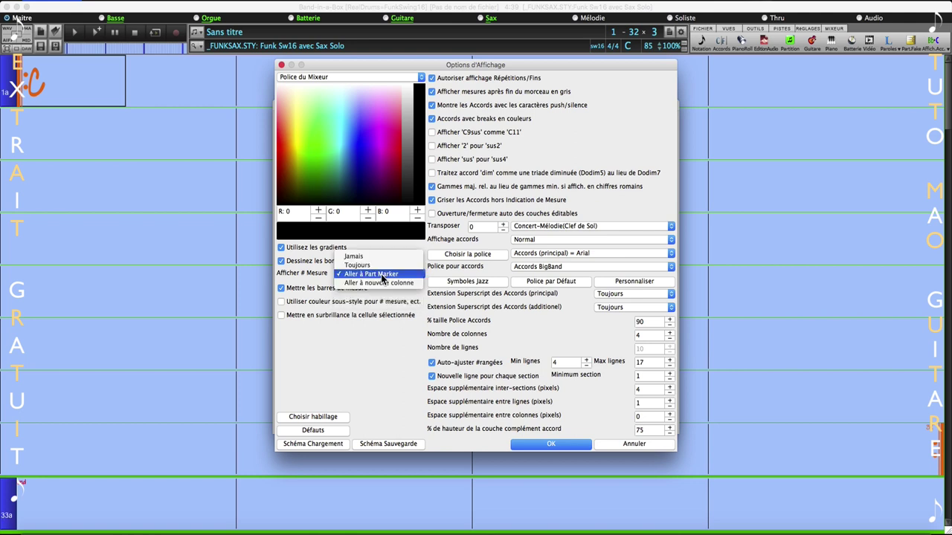
{"action": "left_click", "coordinate": [379, 284]}
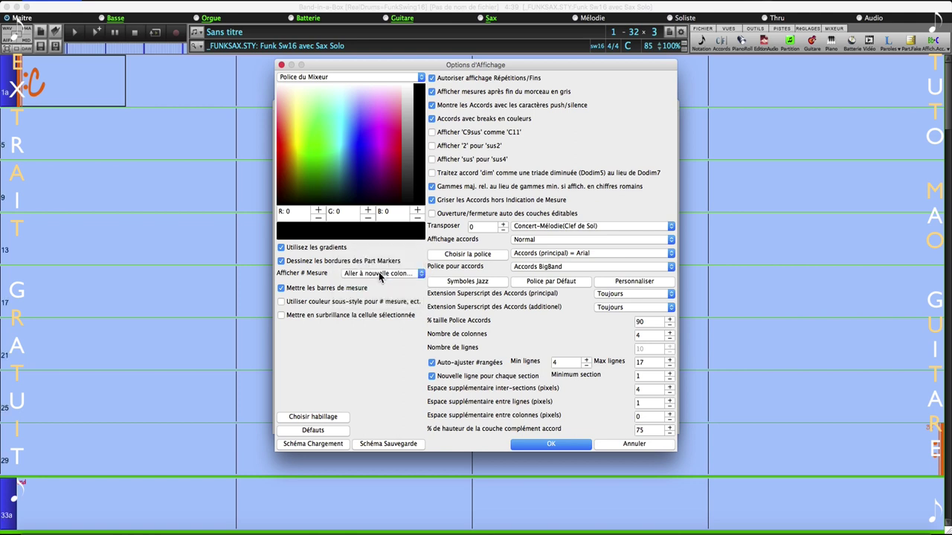
{"action": "left_click", "coordinate": [379, 274]}
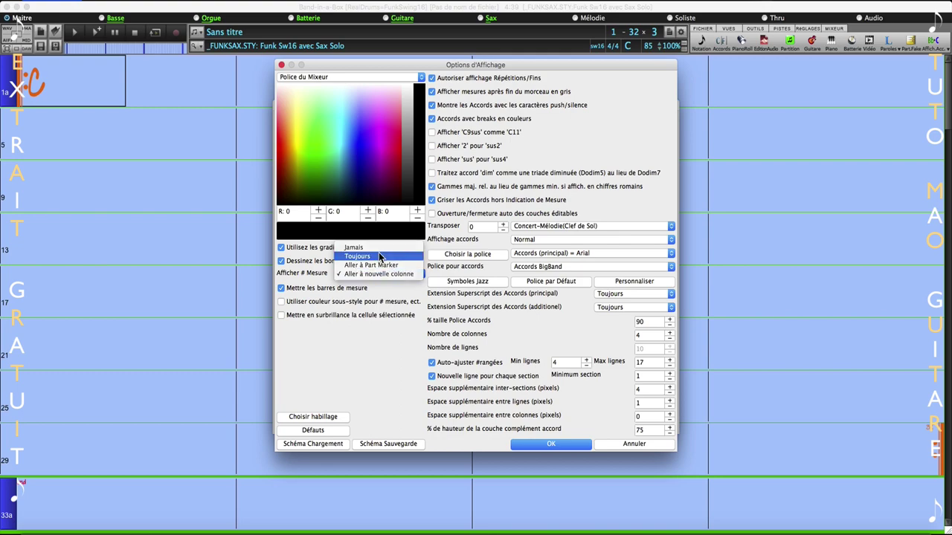
{"action": "left_click", "coordinate": [386, 256]}
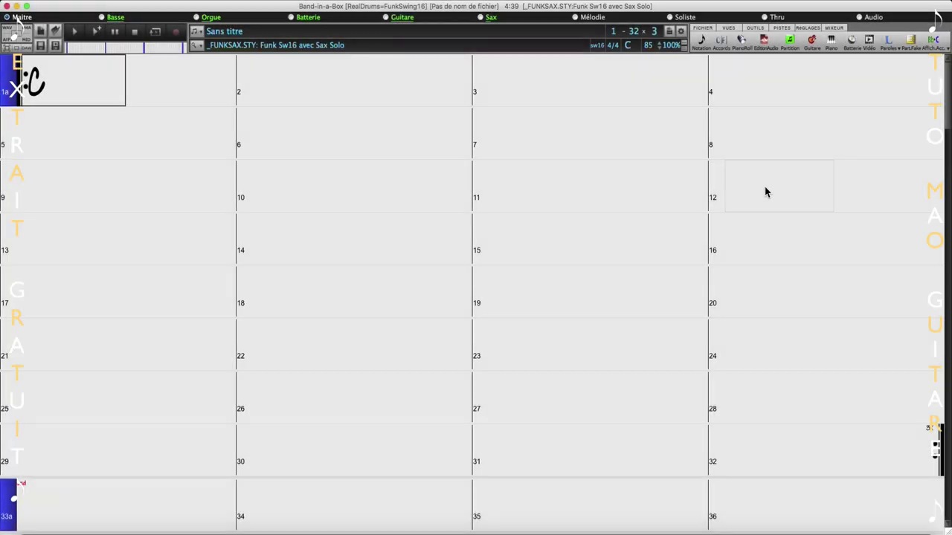
- Show the mixer, move its window higher over the chord sheet and solo the Sax track
{"action": "left_click", "coordinate": [837, 28]}
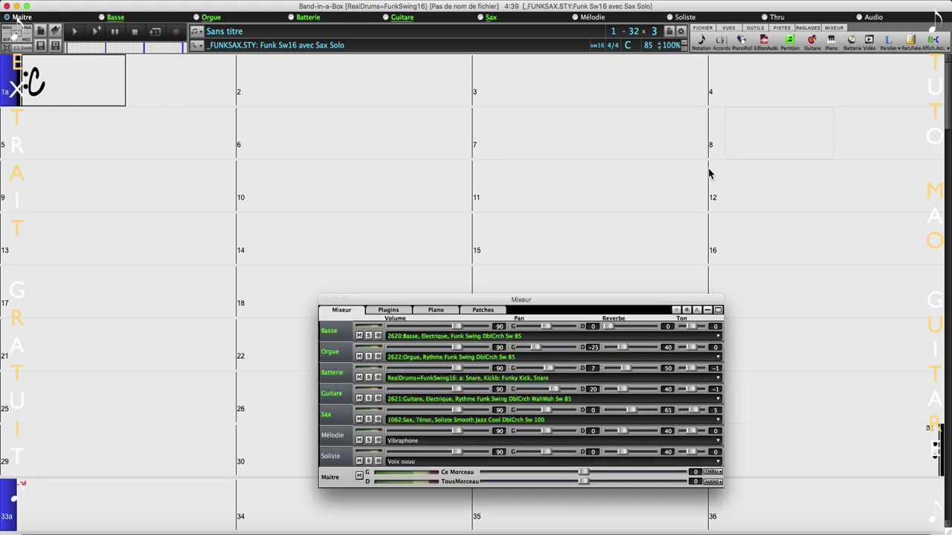
{"action": "left_click_drag", "start_coordinate": [580, 303], "coordinate": [570, 192]}
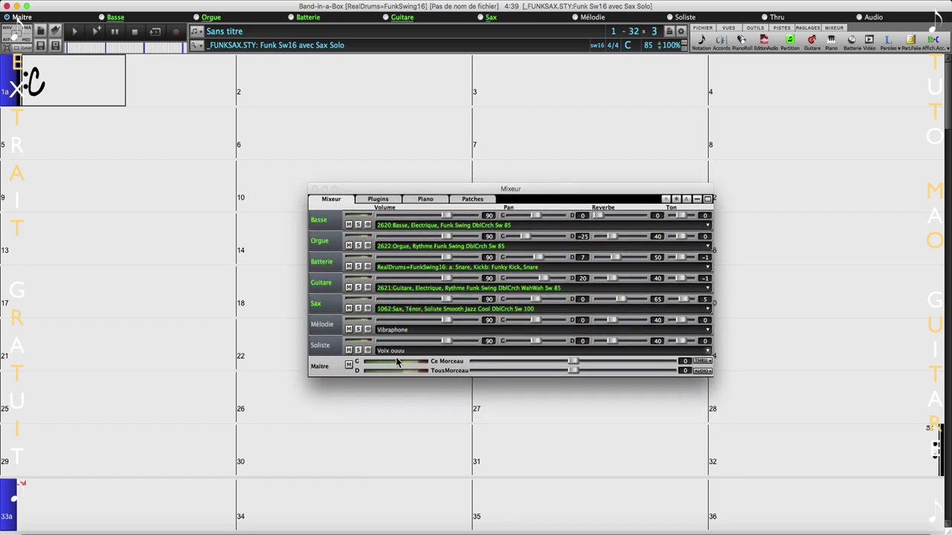
{"action": "left_click", "coordinate": [358, 308]}
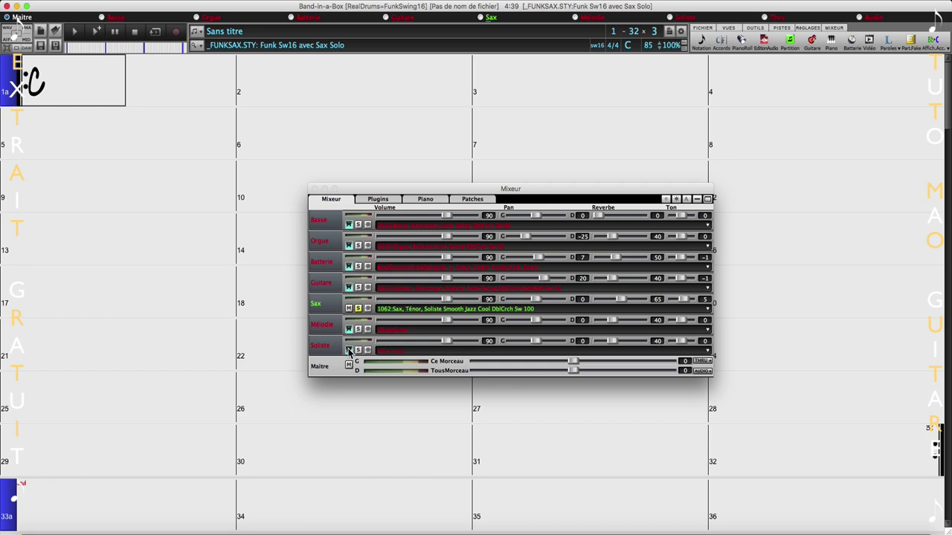
- Unmute the Batterie track alongside the sax, solo the Batterie track and unmute the Basse track
{"action": "left_click", "coordinate": [348, 266]}
{"action": "left_click", "coordinate": [348, 266]}
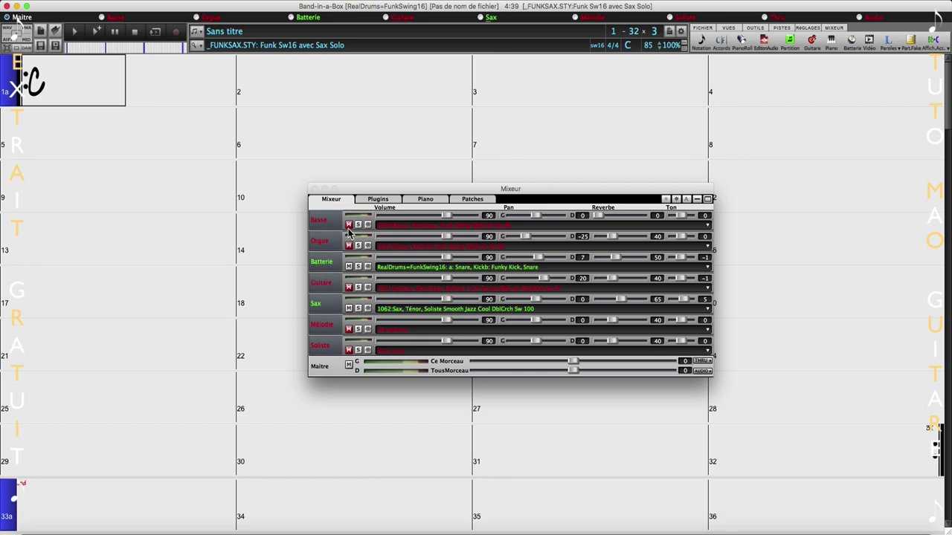
{"action": "left_click", "coordinate": [358, 267]}
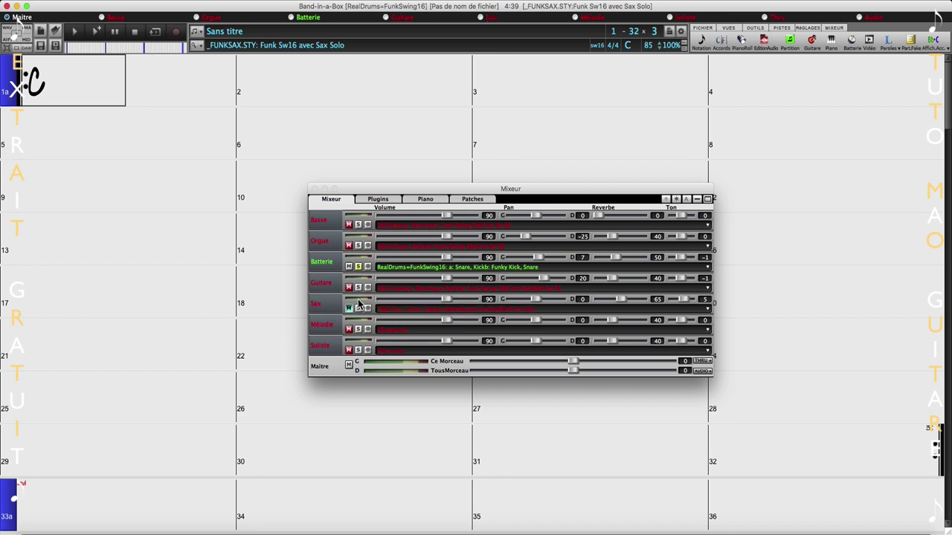
{"action": "left_click", "coordinate": [348, 224]}
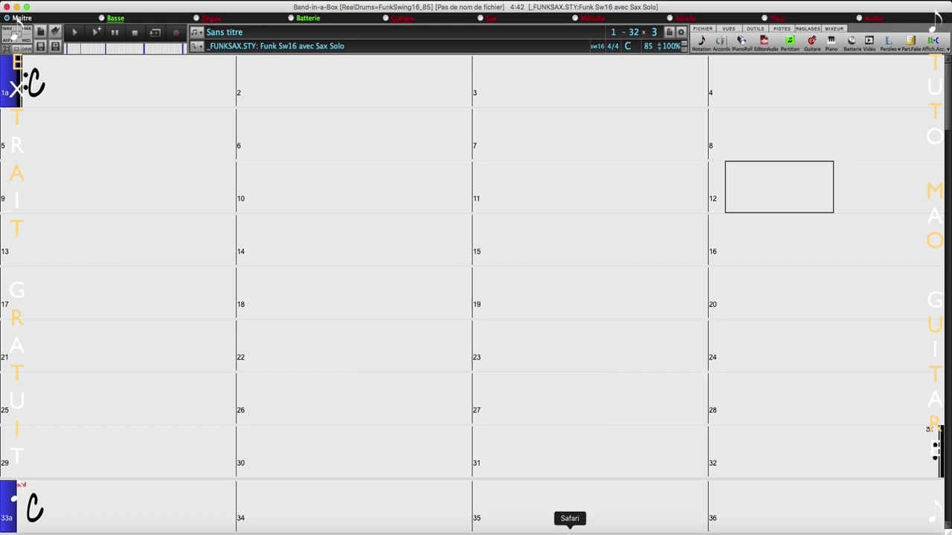
- Switch to Safari, examine the Speed the Plough text notation and resulting score on abcnotation.com, and return to Band-in-a-Box
{"action": "left_click", "coordinate": [569, 528]}
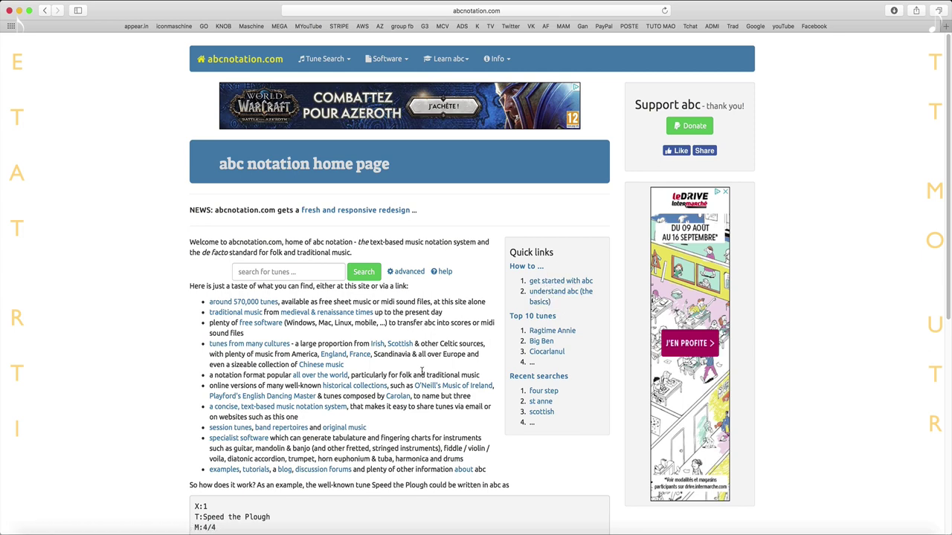
{"action": "scroll", "coordinate": [424, 372], "scroll_direction": "down", "scroll_amount": 3}
{"action": "scroll", "coordinate": [424, 379], "scroll_direction": "down", "scroll_amount": 5}
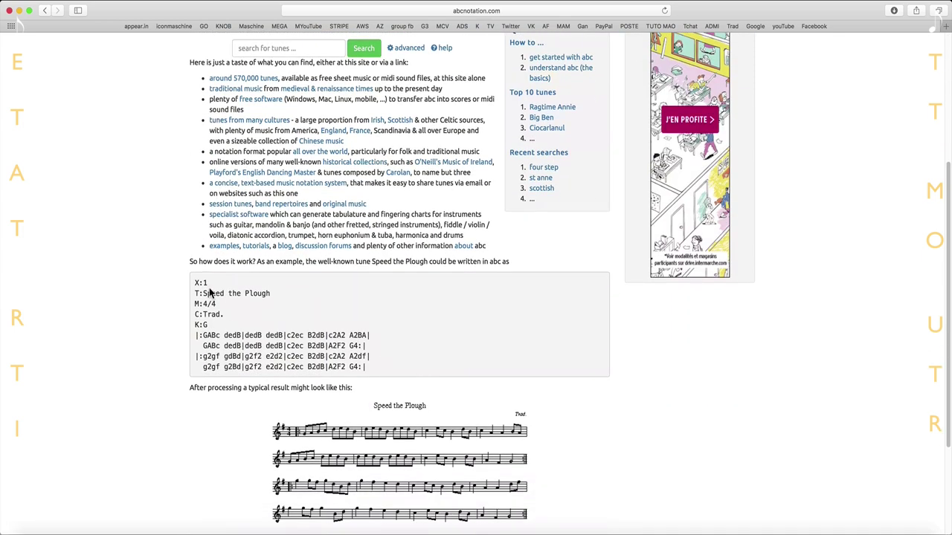
{"action": "left_click_drag", "start_coordinate": [196, 283], "coordinate": [374, 366]}
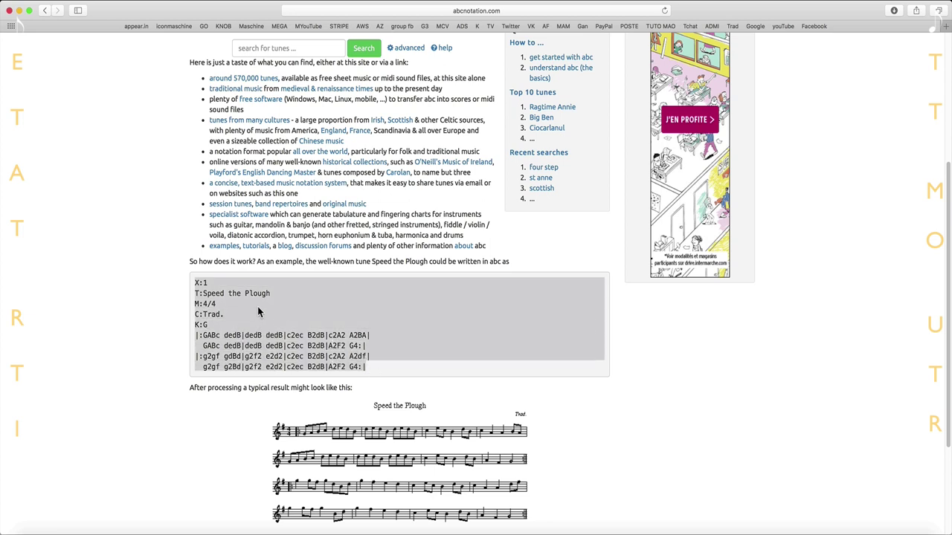
{"action": "scroll", "coordinate": [270, 407], "scroll_direction": "down", "scroll_amount": 2}
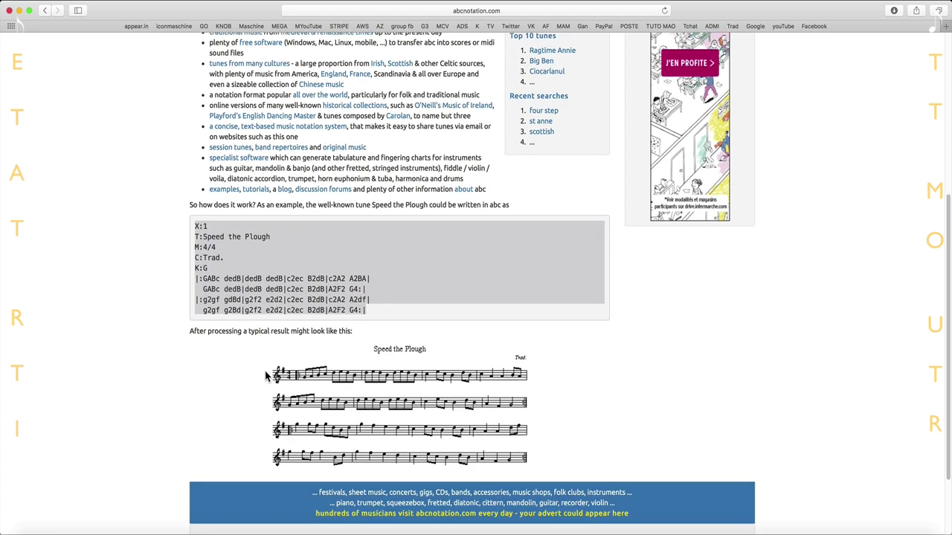
{"action": "left_click", "coordinate": [265, 362]}
{"action": "left_click_drag", "start_coordinate": [279, 367], "coordinate": [518, 416]}
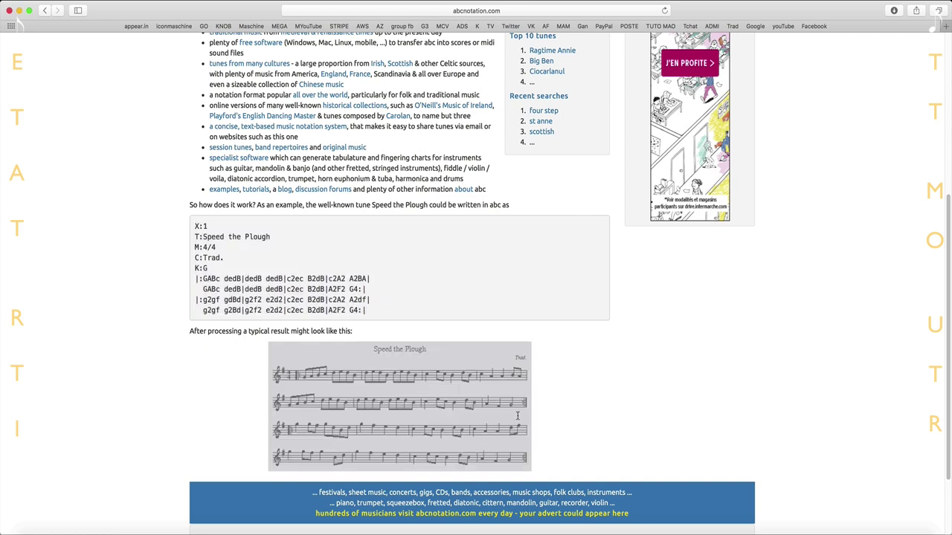
{"action": "left_click", "coordinate": [641, 354]}
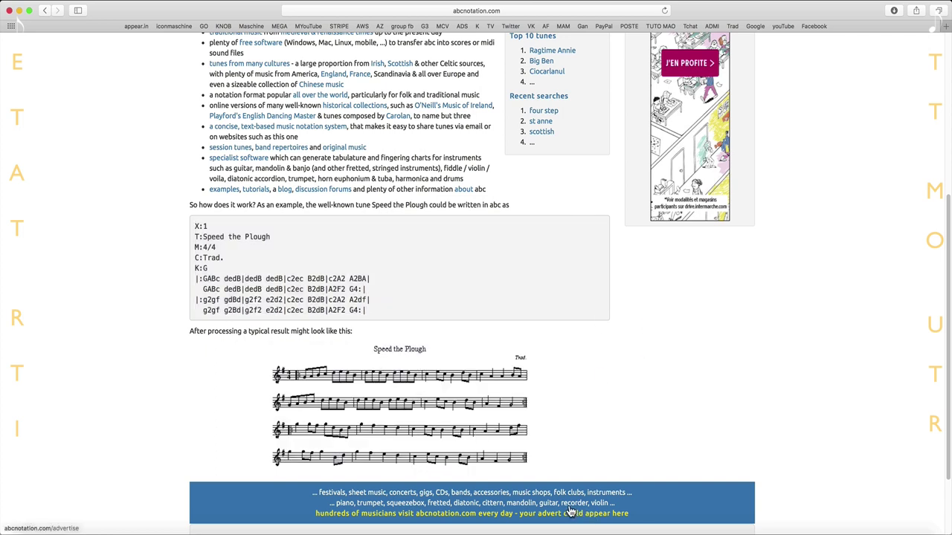
{"action": "left_click", "coordinate": [499, 522]}
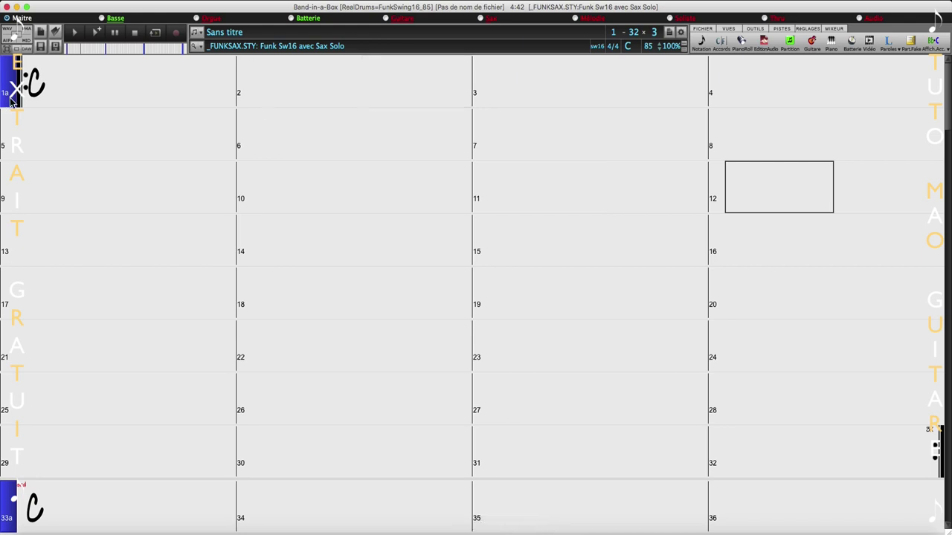
- Open the StylePicker for the current song and bring up its title finder (Chercheur de Titres)
{"action": "left_click", "coordinate": [75, 96]}
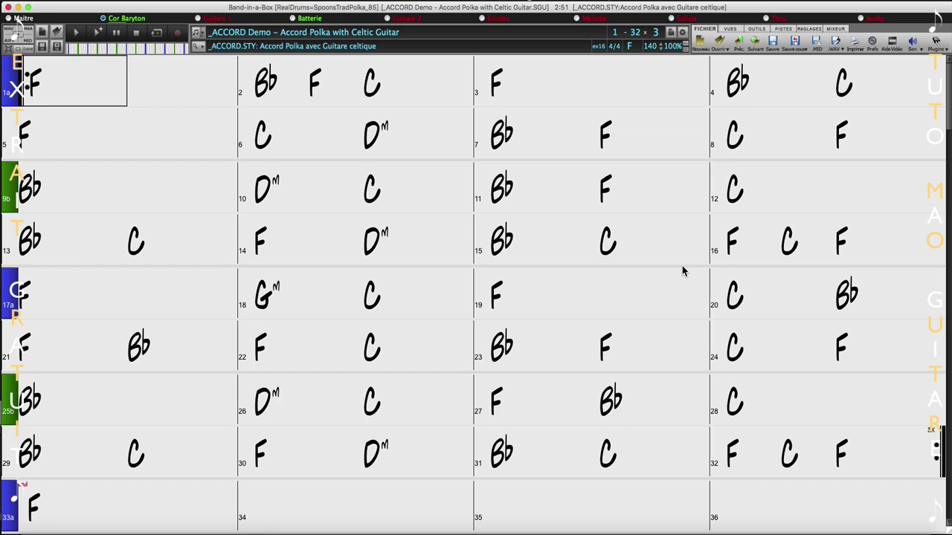
{"action": "left_click", "coordinate": [195, 48]}
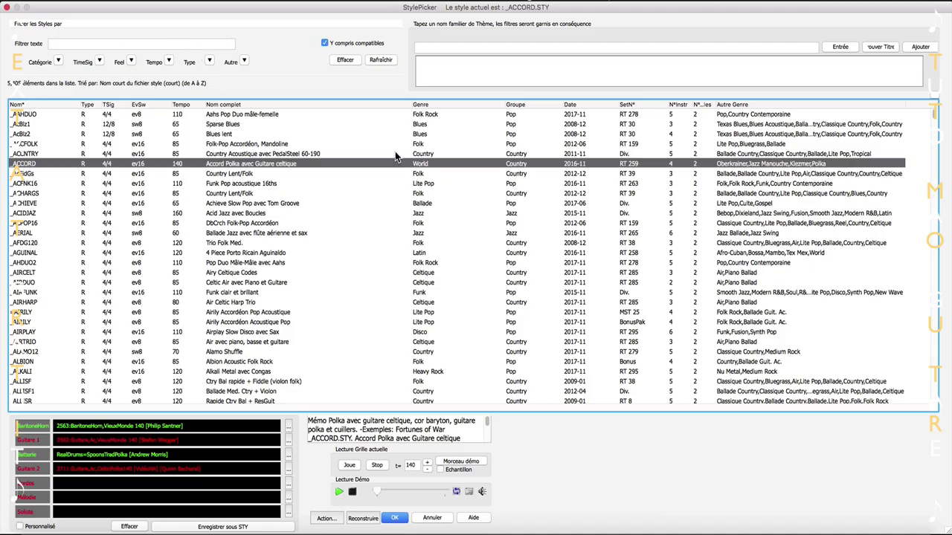
{"action": "left_click", "coordinate": [878, 48]}
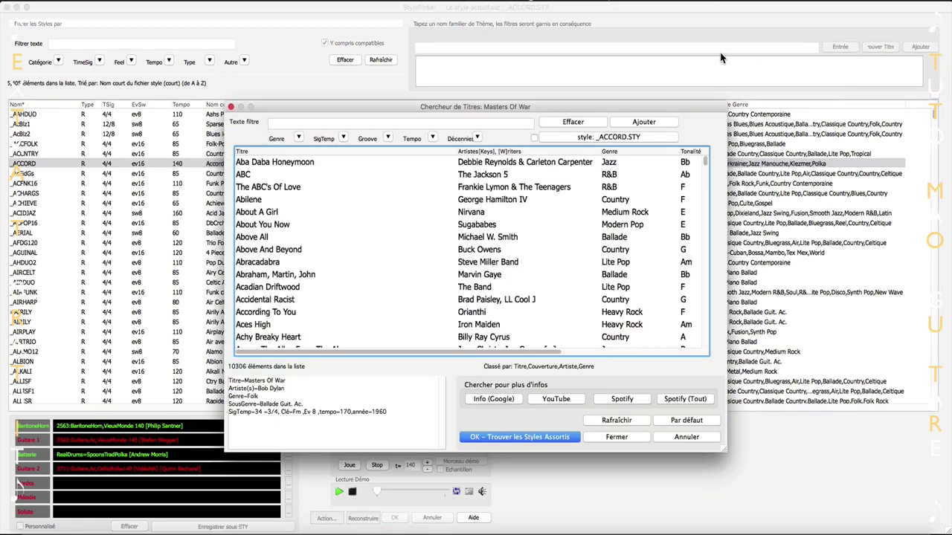
- Examine the choices offered by the Genre, SigTemp, Groove, Tempo and Décennies filters in the title finder
{"action": "left_click_drag", "start_coordinate": [532, 110], "coordinate": [515, 87]}
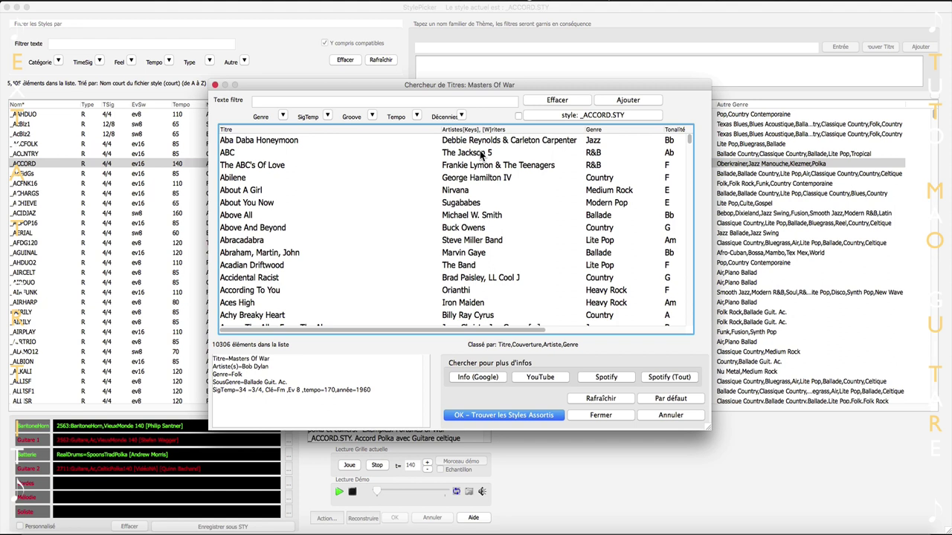
{"action": "left_click", "coordinate": [284, 117]}
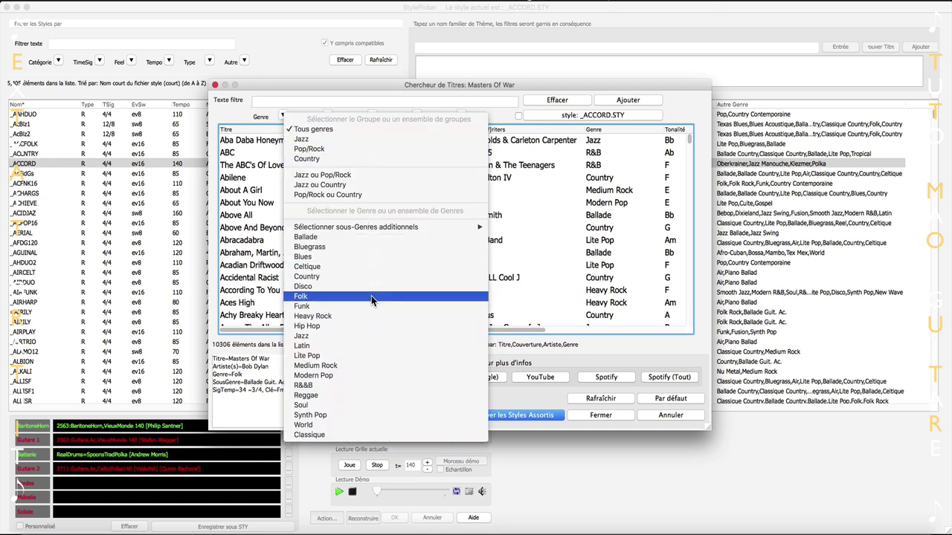
{"action": "left_click", "coordinate": [252, 117]}
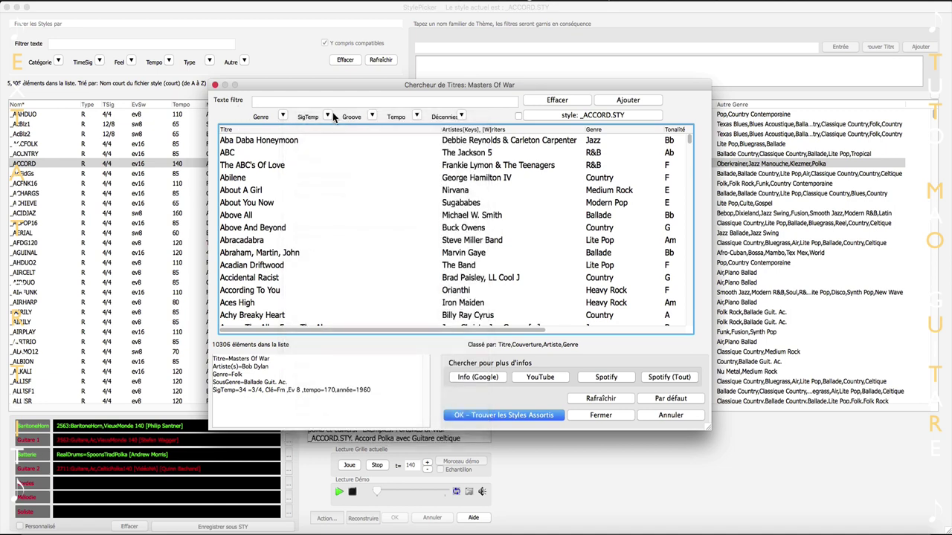
{"action": "left_click", "coordinate": [328, 116]}
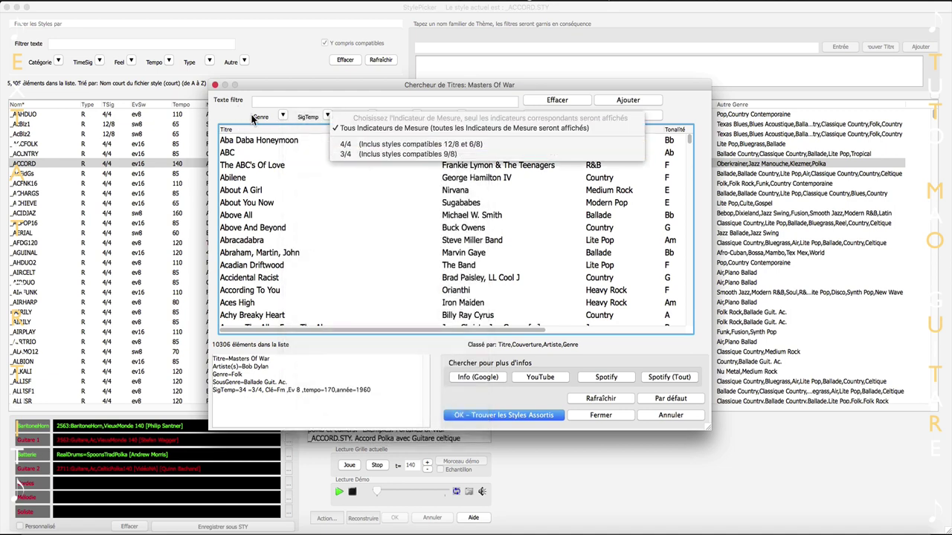
{"action": "left_click", "coordinate": [346, 119]}
{"action": "left_click", "coordinate": [371, 116]}
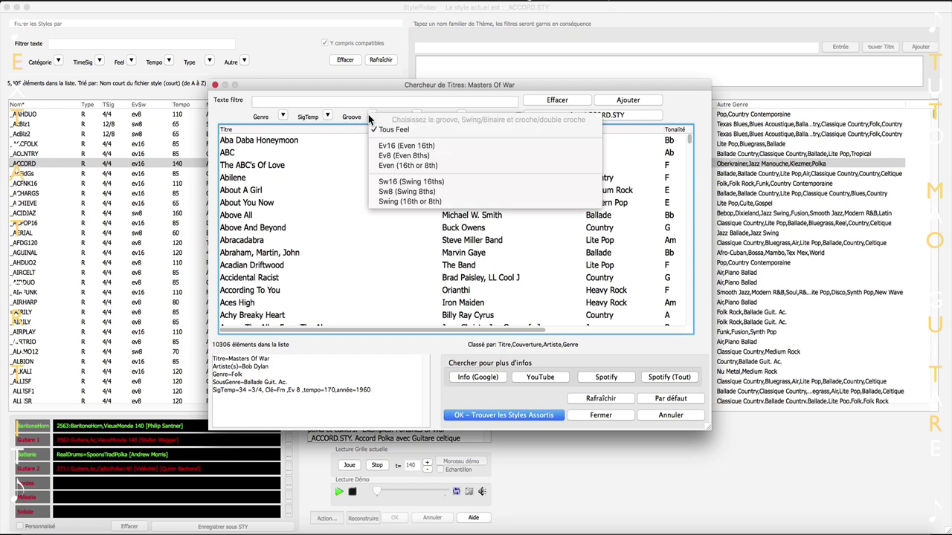
{"action": "left_click", "coordinate": [342, 99]}
{"action": "left_click_drag", "start_coordinate": [349, 85], "coordinate": [412, 105]}
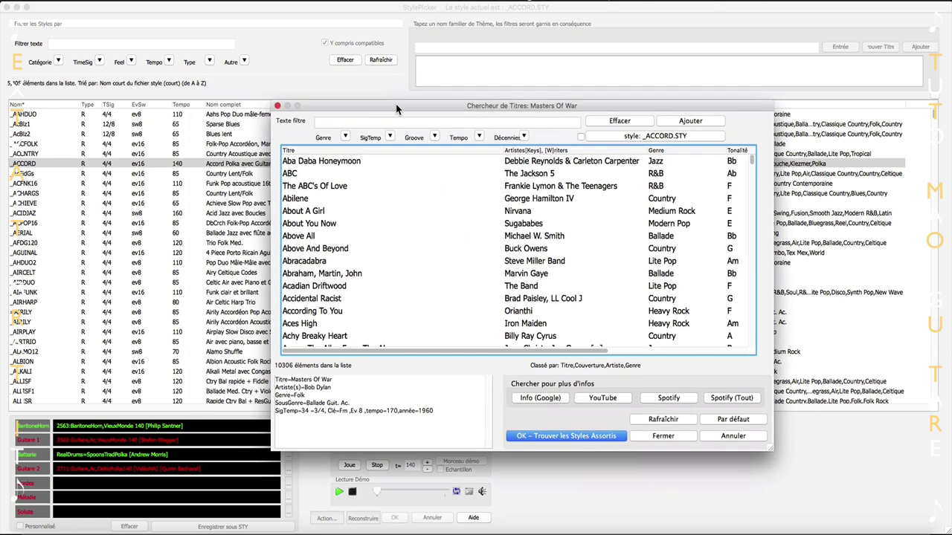
{"action": "left_click", "coordinate": [479, 137]}
{"action": "left_click", "coordinate": [476, 108]}
{"action": "left_click_drag", "start_coordinate": [476, 108], "coordinate": [446, 99]}
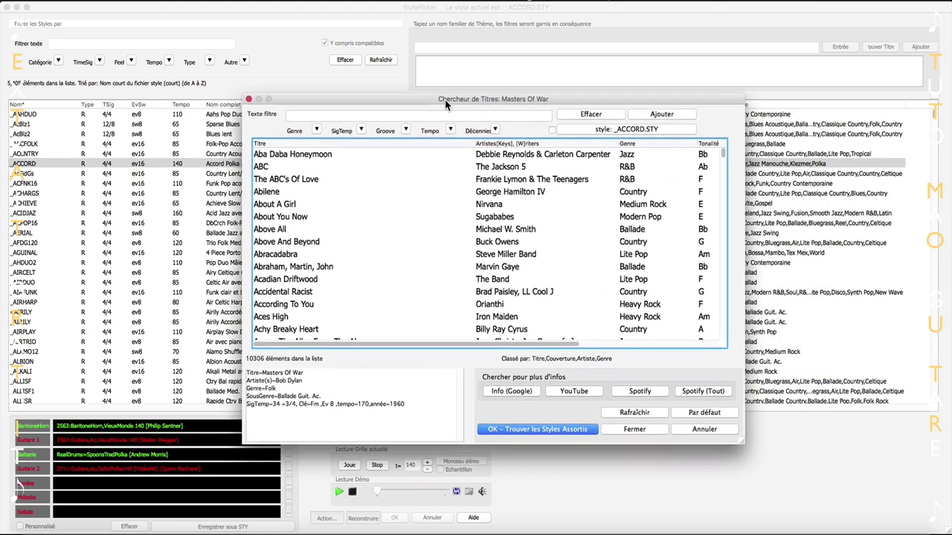
{"action": "left_click", "coordinate": [494, 130]}
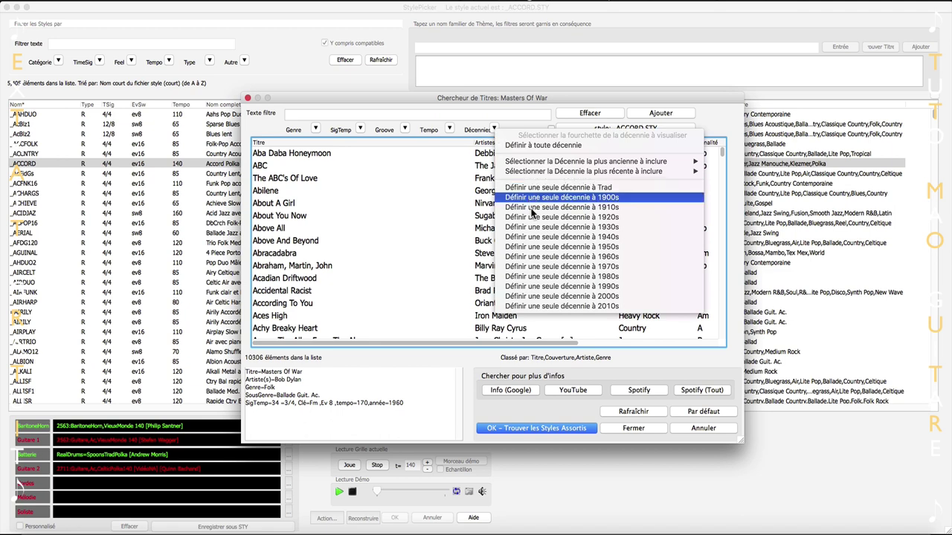
{"action": "left_click", "coordinate": [487, 103]}
{"action": "left_click_drag", "start_coordinate": [487, 103], "coordinate": [450, 49]}
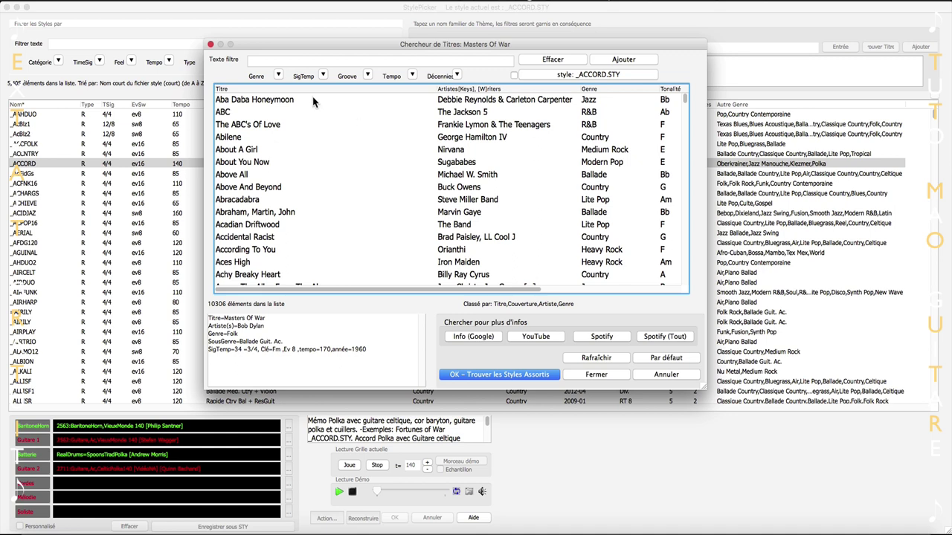
- Filter the song titles to the Country genre, 4/4 time signature and Ev16 groove
{"action": "left_click", "coordinate": [280, 76]}
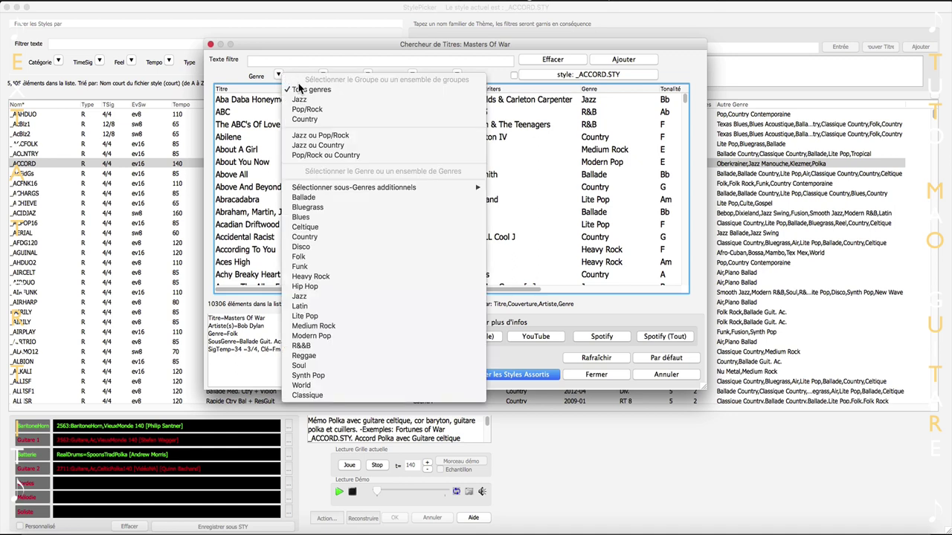
{"action": "left_click", "coordinate": [327, 119]}
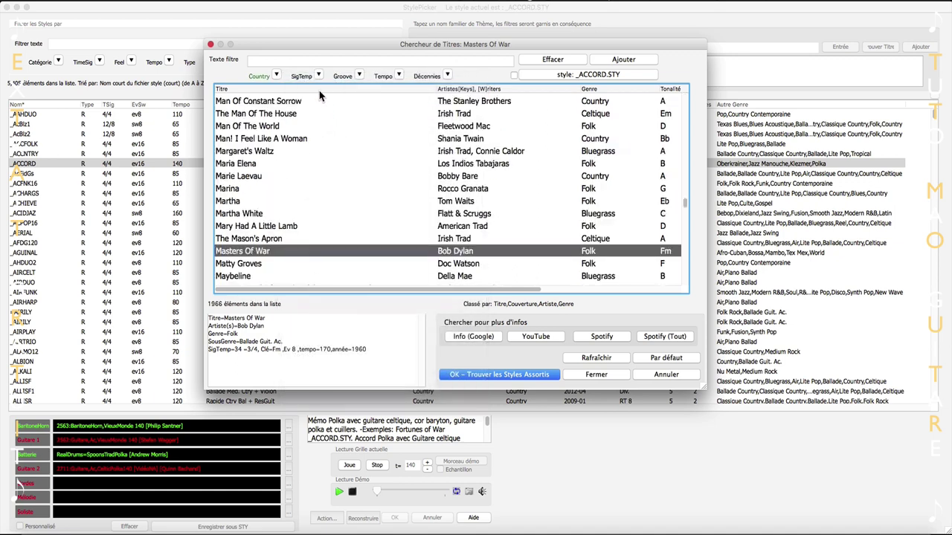
{"action": "left_click", "coordinate": [319, 77]}
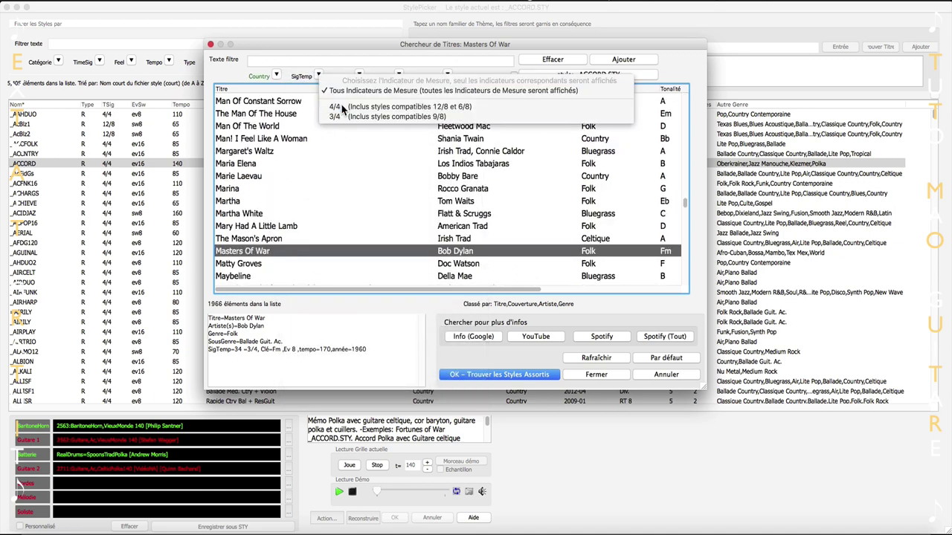
{"action": "left_click", "coordinate": [336, 107]}
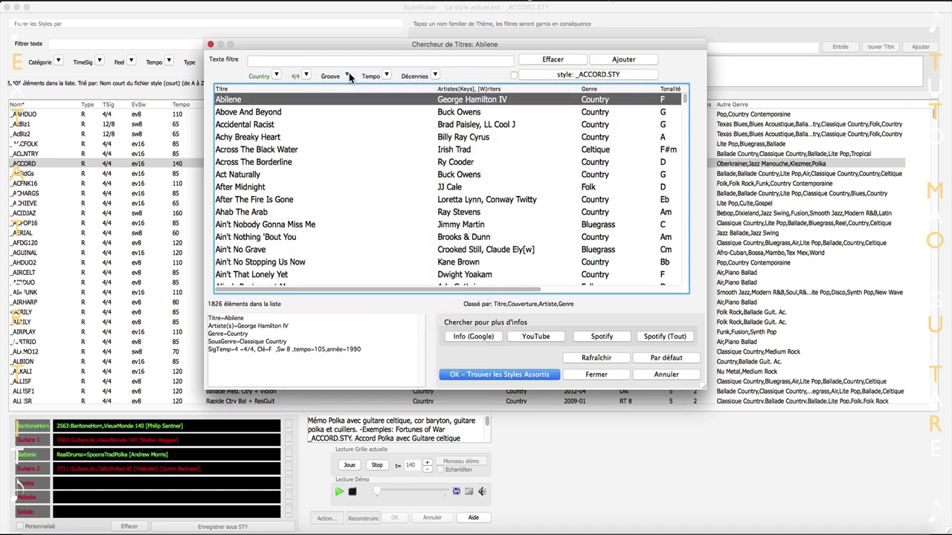
{"action": "left_click", "coordinate": [347, 77]}
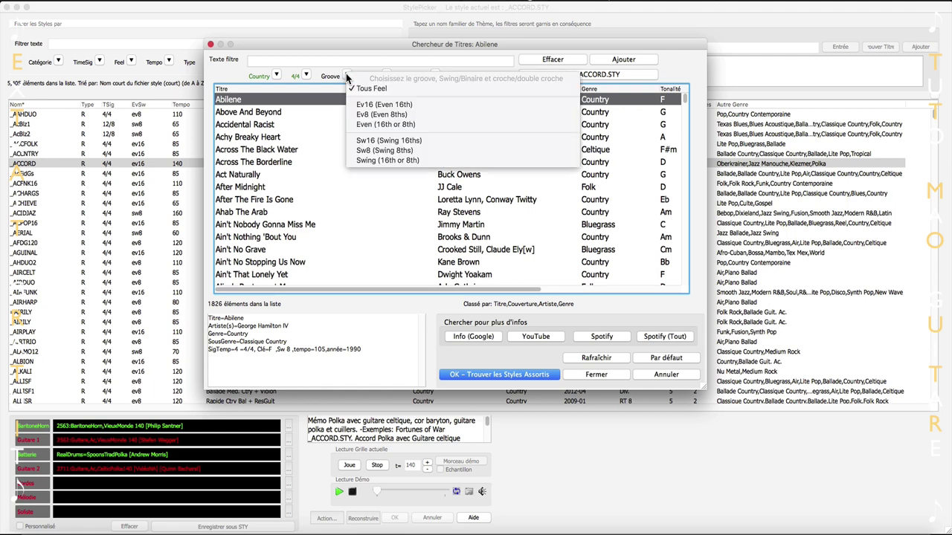
{"action": "left_click", "coordinate": [412, 104]}
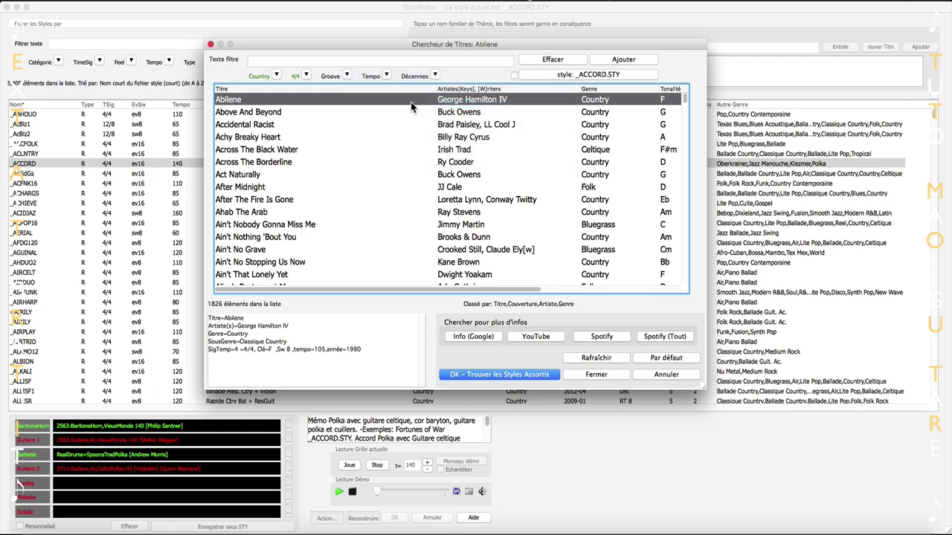
- Set a custom tempo filter of 85 and look through the filtered titles
{"action": "left_click", "coordinate": [380, 76]}
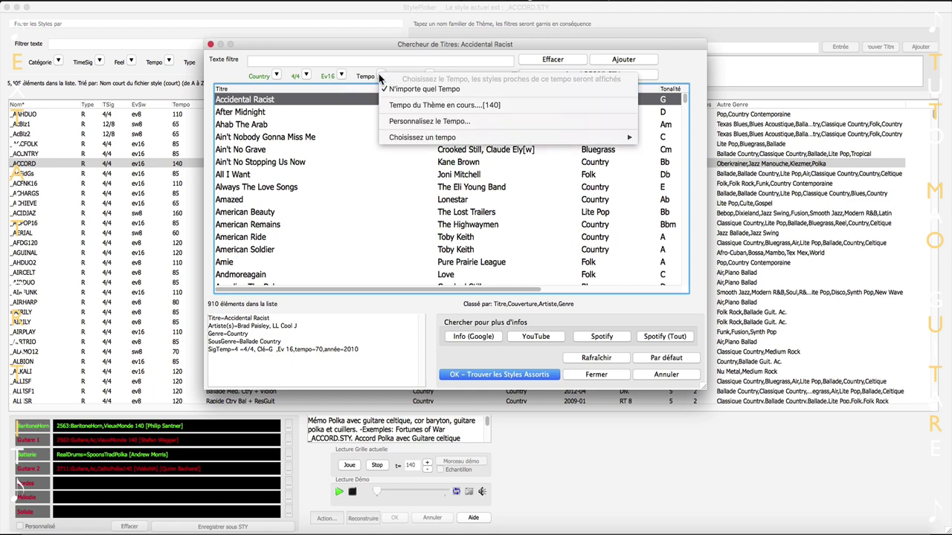
{"action": "left_click", "coordinate": [409, 122]}
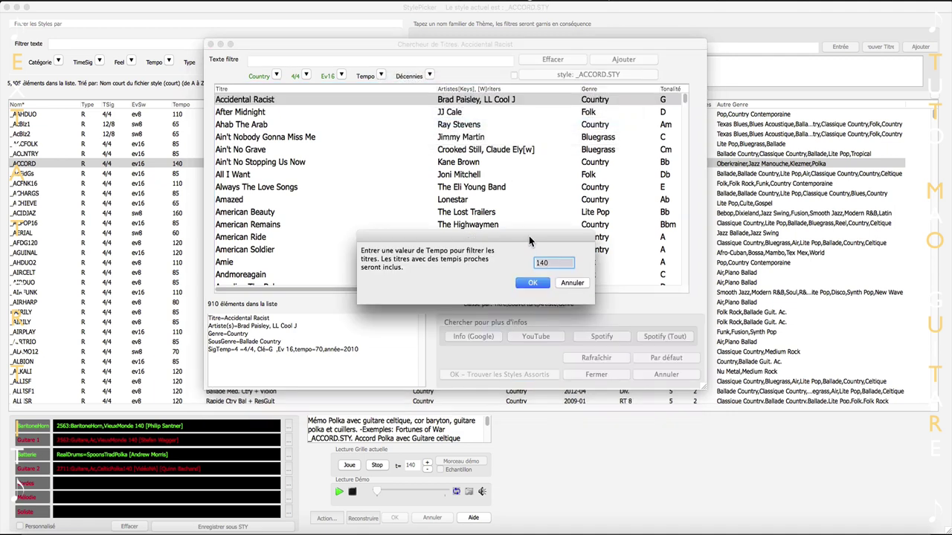
{"action": "type", "text": "85"}
{"action": "key", "text": "Return"}
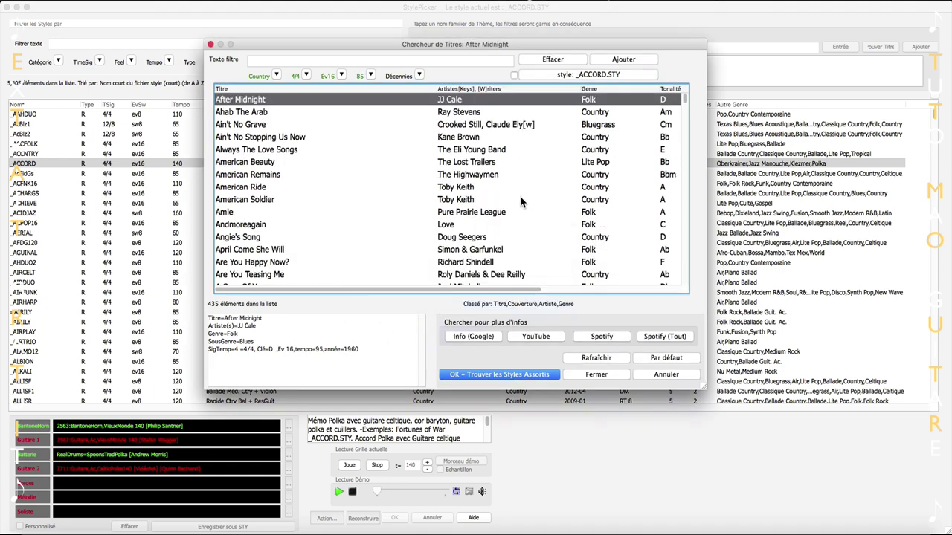
{"action": "scroll", "coordinate": [325, 190], "scroll_direction": "down", "scroll_amount": 8}
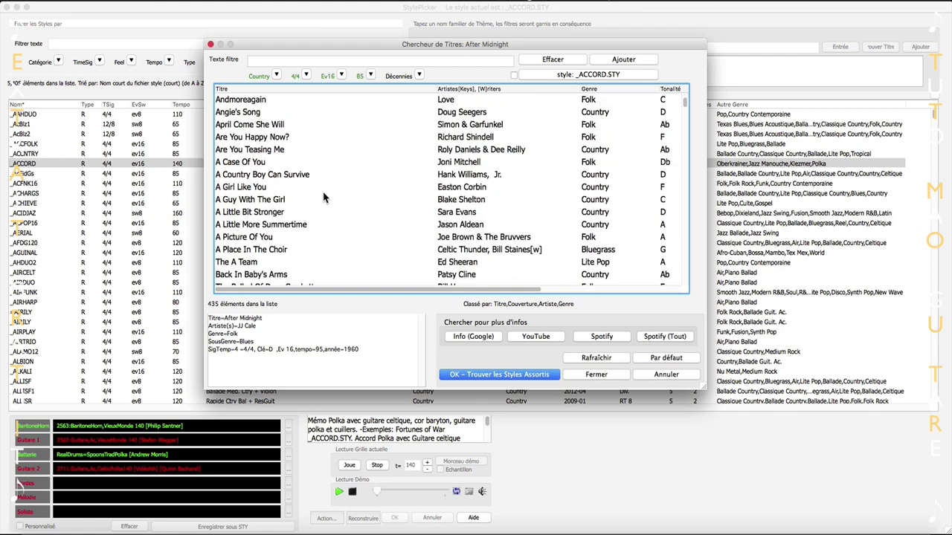
{"action": "scroll", "coordinate": [328, 209], "scroll_direction": "down", "scroll_amount": 20}
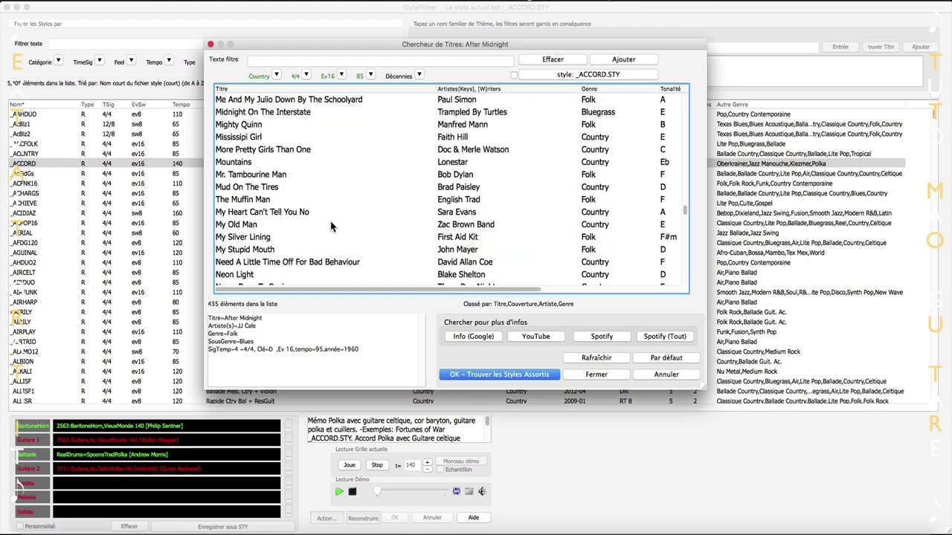
{"action": "scroll", "coordinate": [331, 228], "scroll_direction": "down", "scroll_amount": 15}
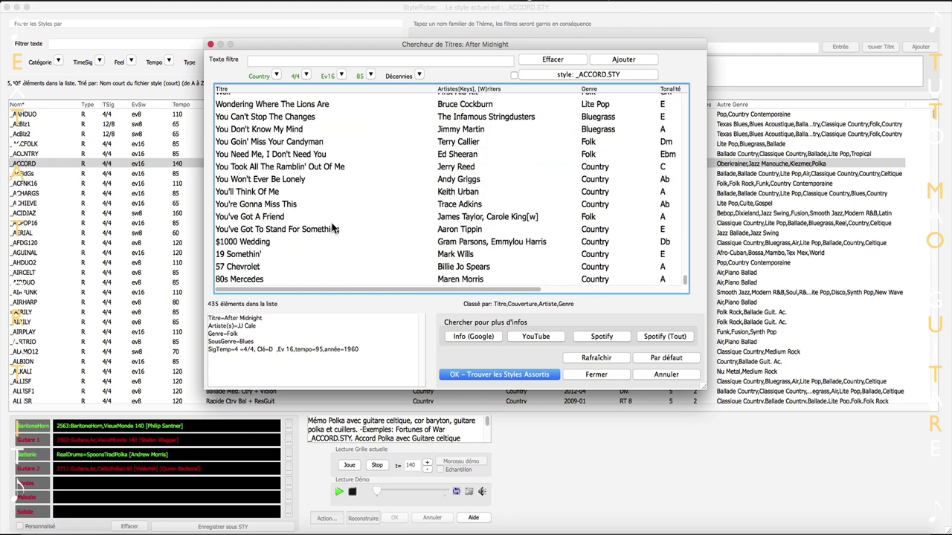
{"action": "scroll", "coordinate": [333, 229], "scroll_direction": "up", "scroll_amount": 20}
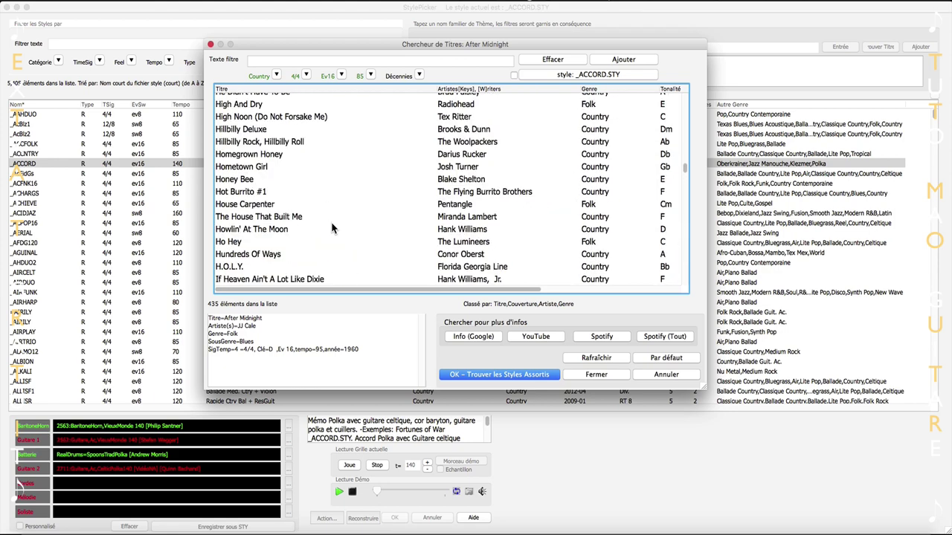
{"action": "scroll", "coordinate": [333, 229], "scroll_direction": "up", "scroll_amount": 20}
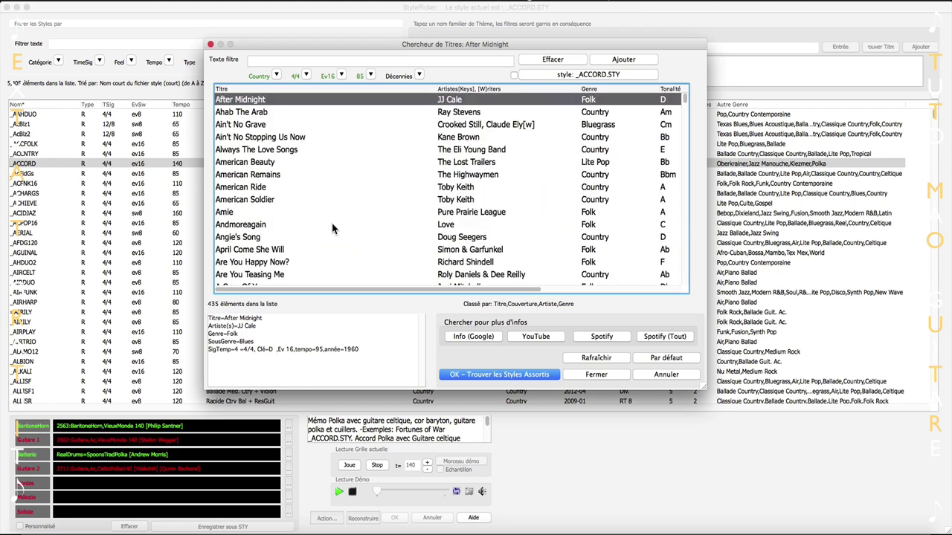
- Narrow the titles with the text filter "ballad" and select Georgia Rain by Trisha Yearwood
{"action": "left_click", "coordinate": [296, 59]}
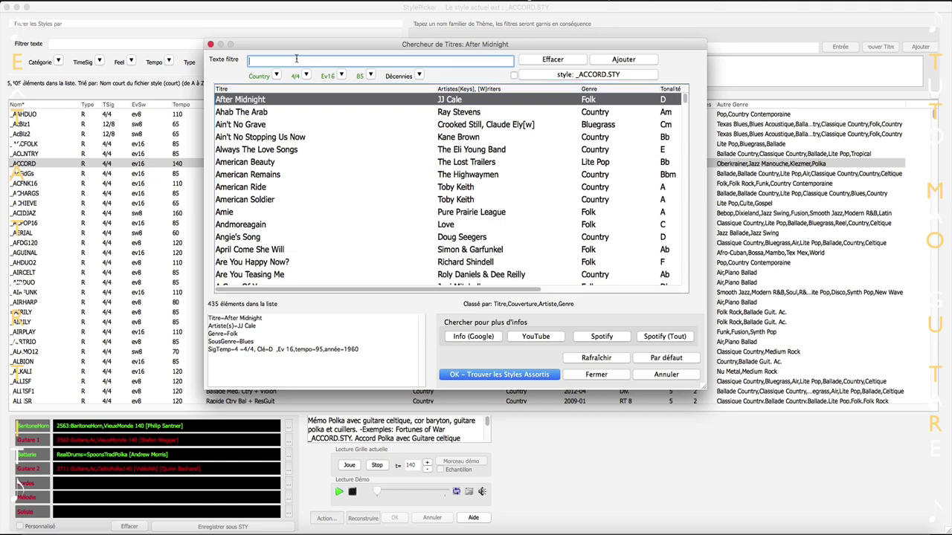
{"action": "type", "text": "ballad"}
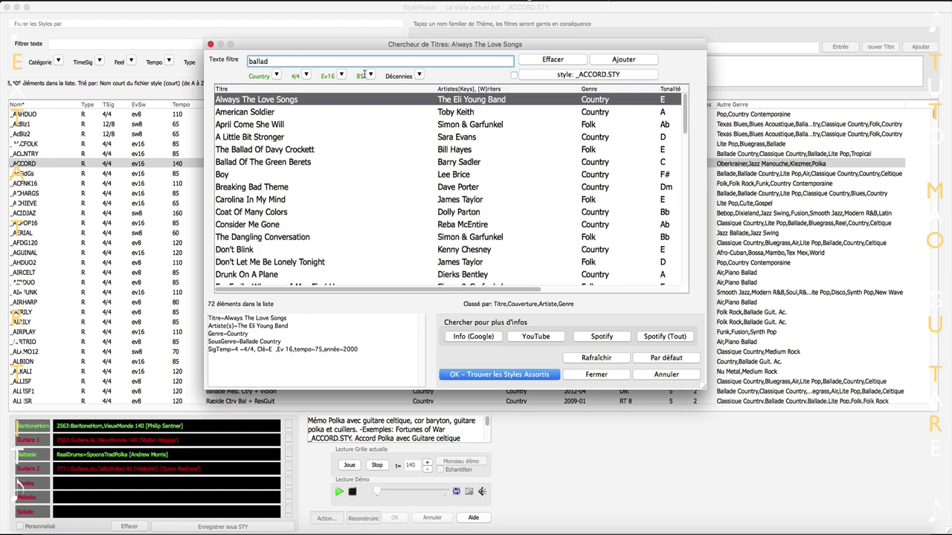
{"action": "scroll", "coordinate": [337, 222], "scroll_direction": "down", "scroll_amount": 1}
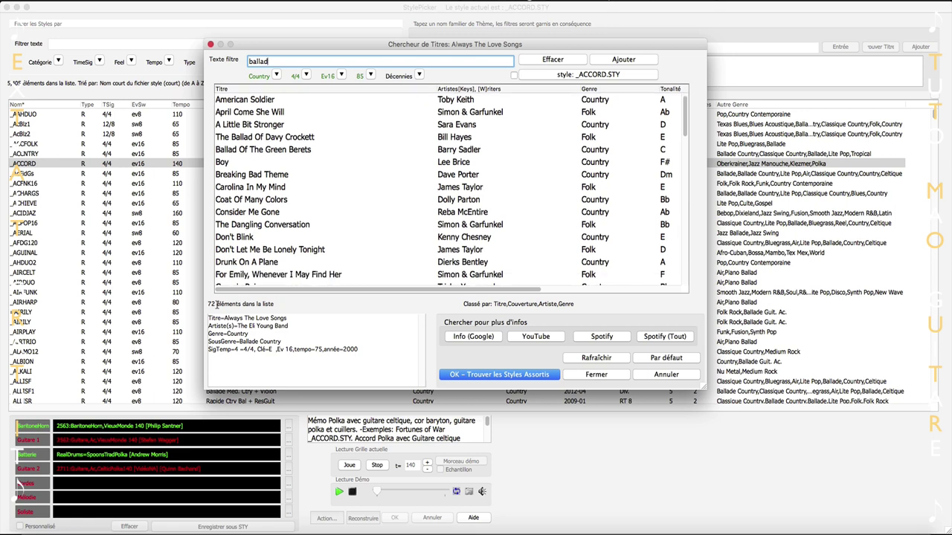
{"action": "scroll", "coordinate": [316, 252], "scroll_direction": "up", "scroll_amount": 1}
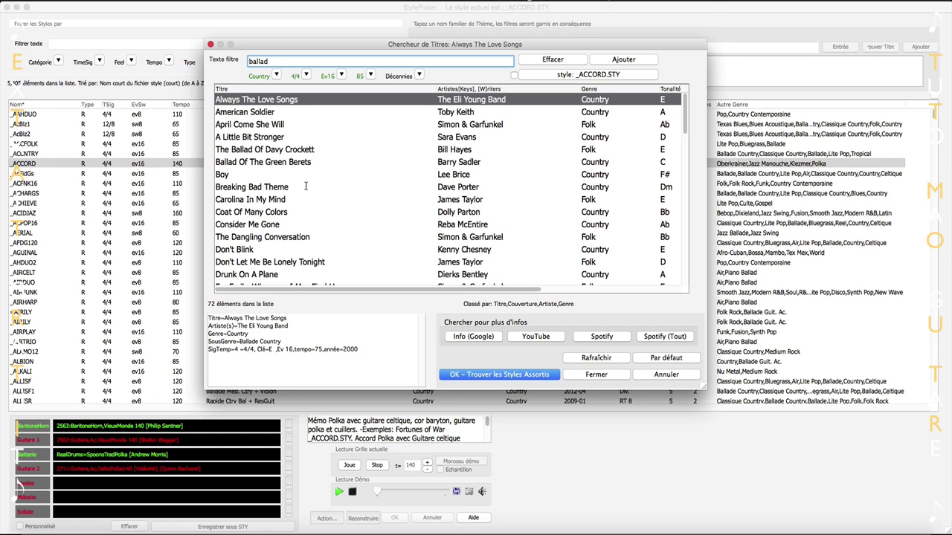
{"action": "scroll", "coordinate": [304, 223], "scroll_direction": "down", "scroll_amount": 6}
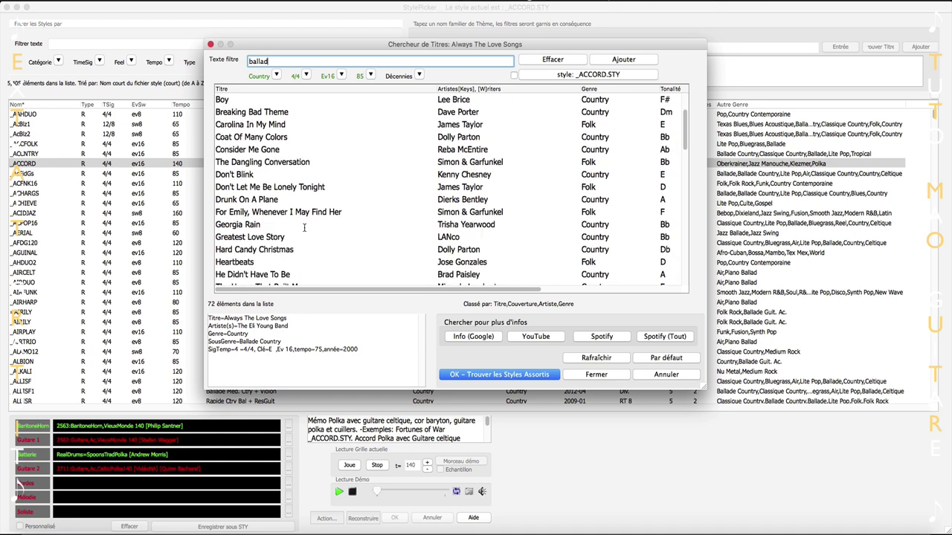
{"action": "left_click", "coordinate": [247, 227]}
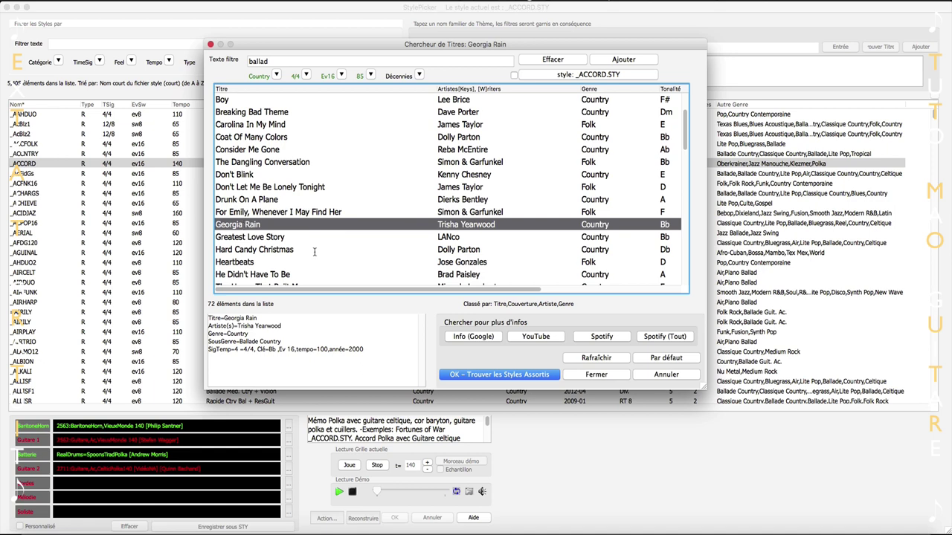
- Find the styles matching the selected title, look through the resulting StylePicker list and choose a style
{"action": "left_click", "coordinate": [470, 374]}
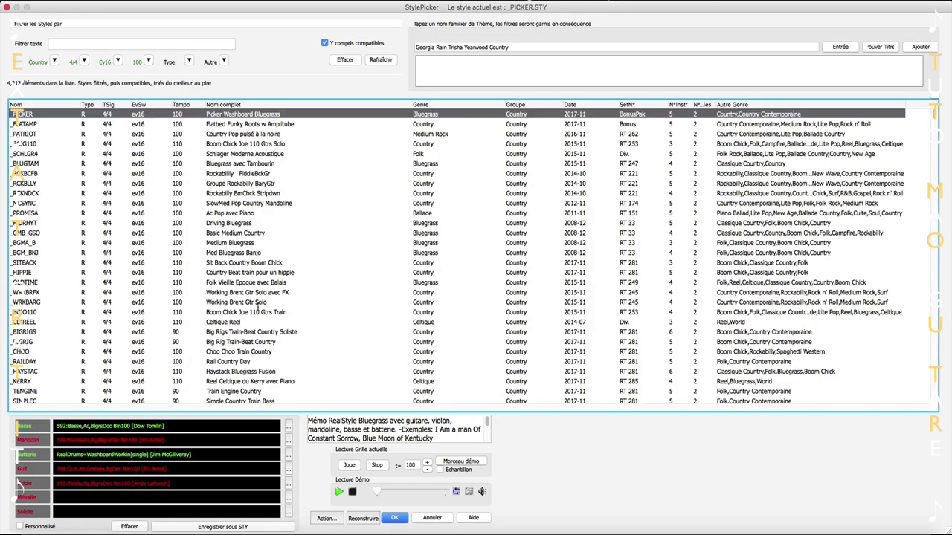
{"action": "scroll", "coordinate": [261, 305], "scroll_direction": "down", "scroll_amount": 15}
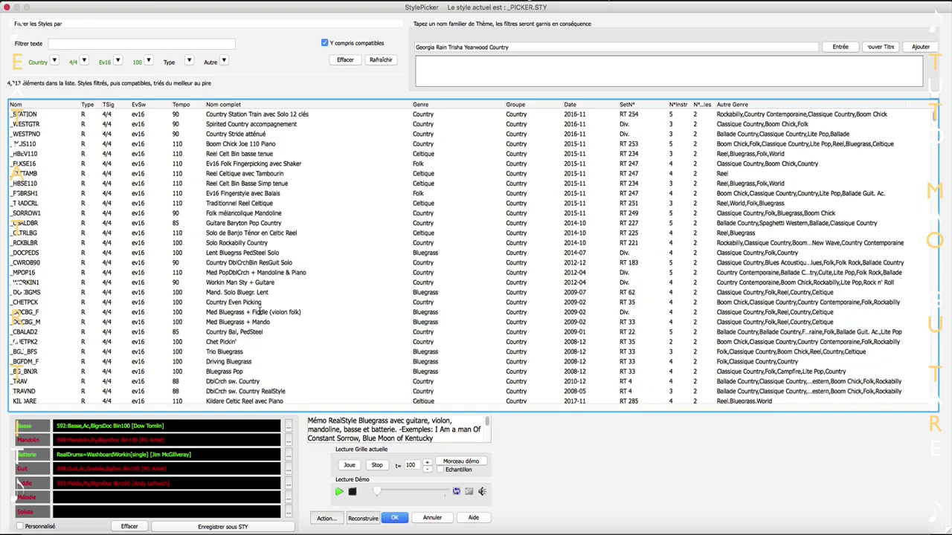
{"action": "scroll", "coordinate": [261, 315], "scroll_direction": "down", "scroll_amount": 15}
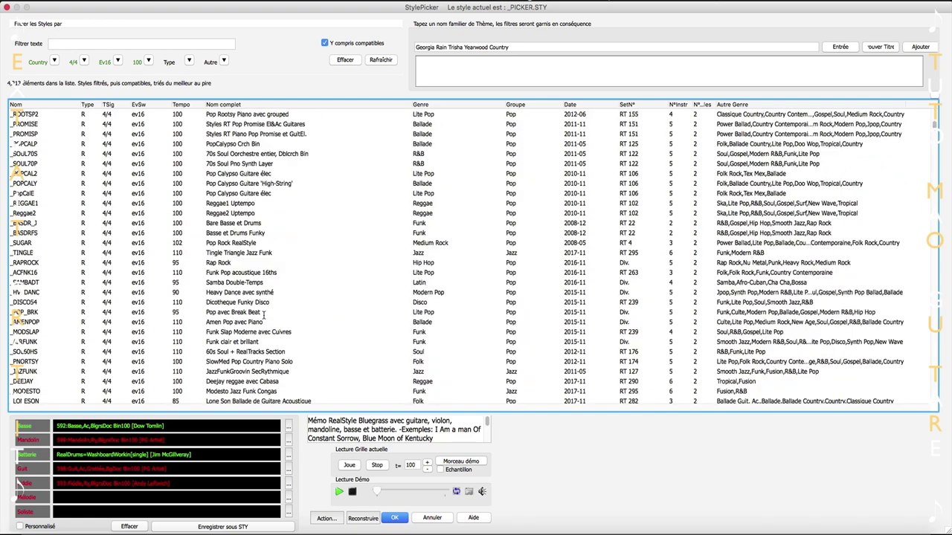
{"action": "scroll", "coordinate": [264, 316], "scroll_direction": "up", "scroll_amount": 20}
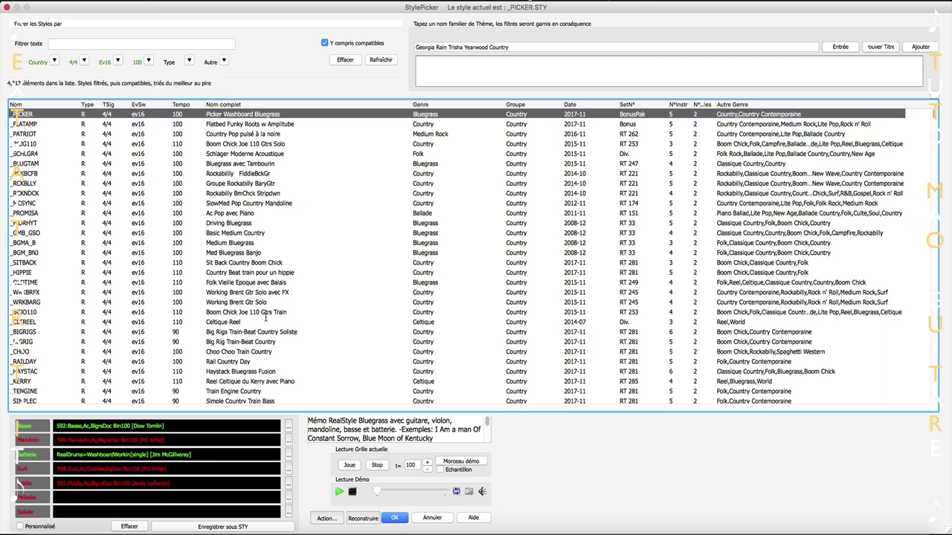
{"action": "left_click", "coordinate": [26, 213]}
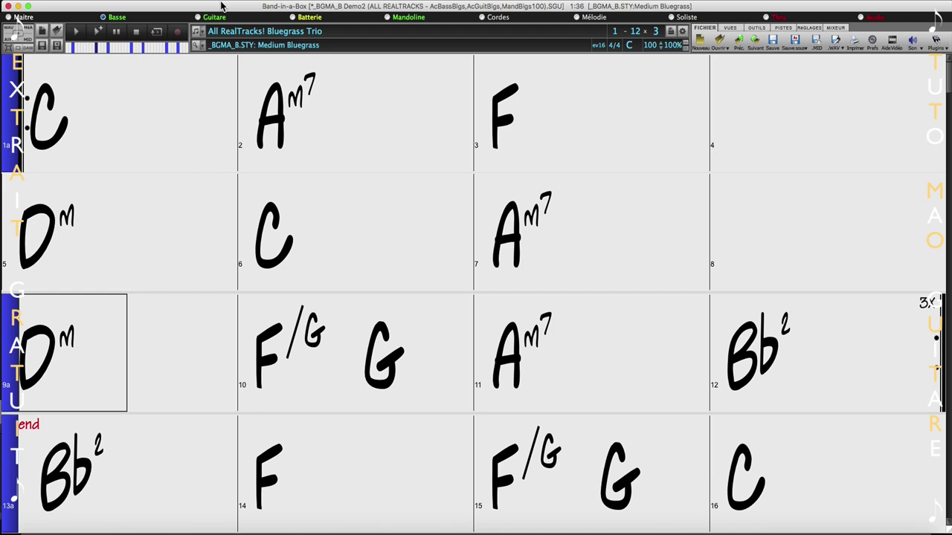
- Open the options for rendering the song to an audio file and examine the Format and Canaux choices
{"action": "left_click", "coordinate": [835, 44]}
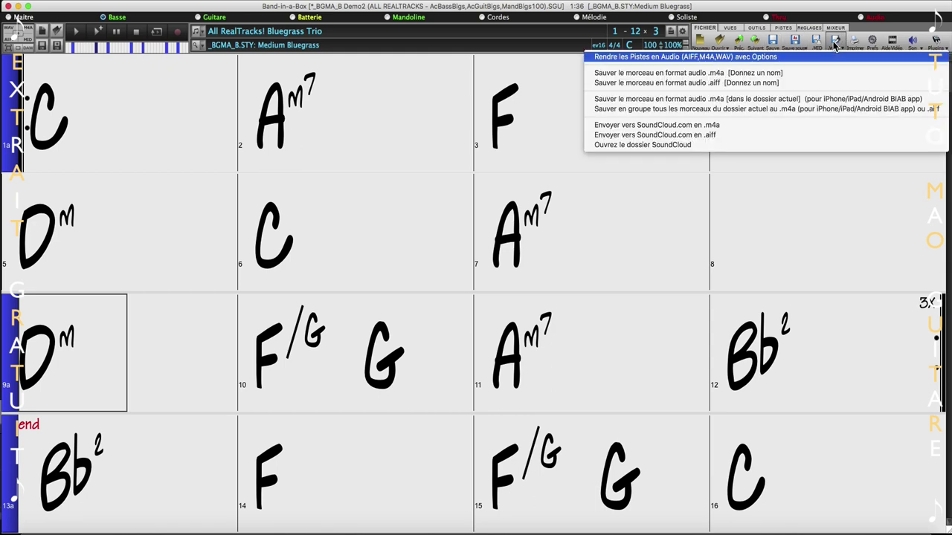
{"action": "left_click", "coordinate": [818, 56]}
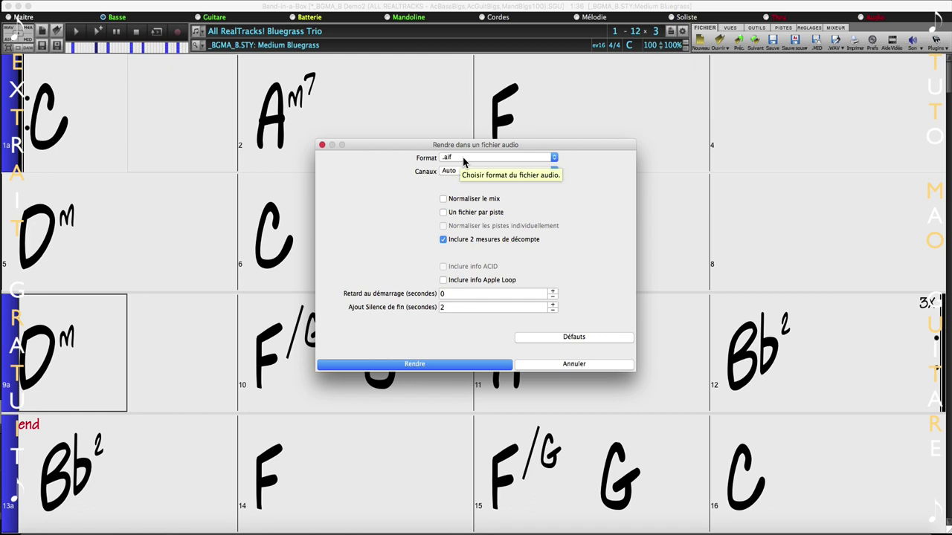
{"action": "left_click", "coordinate": [463, 156]}
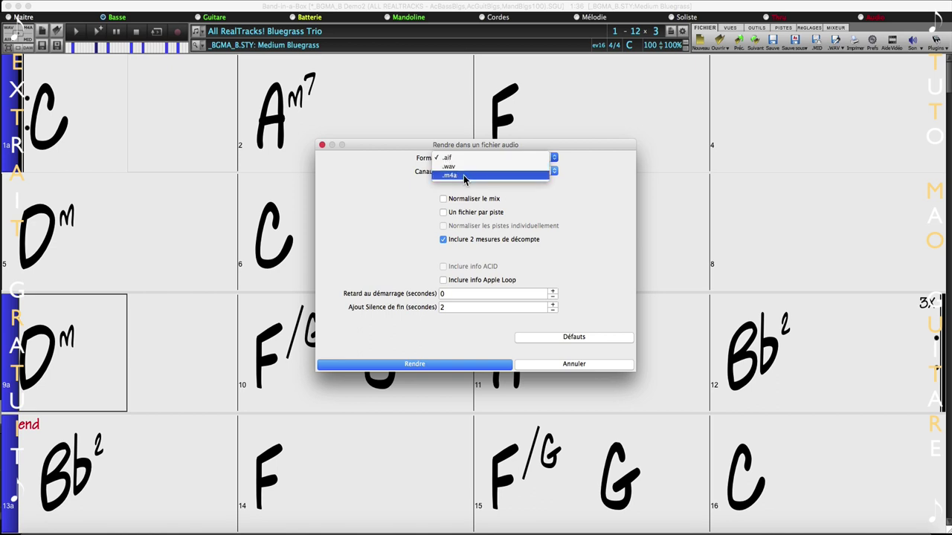
{"action": "left_click", "coordinate": [405, 192]}
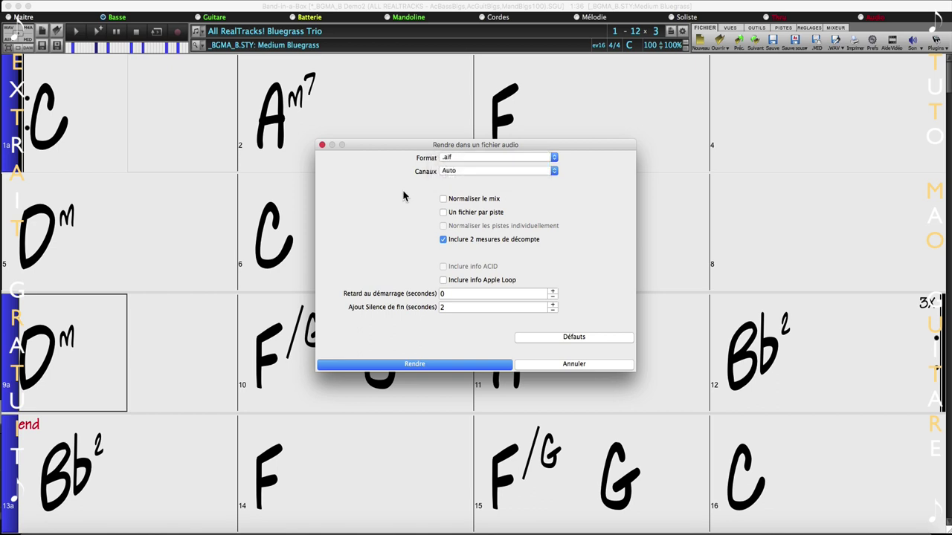
{"action": "left_click", "coordinate": [470, 171]}
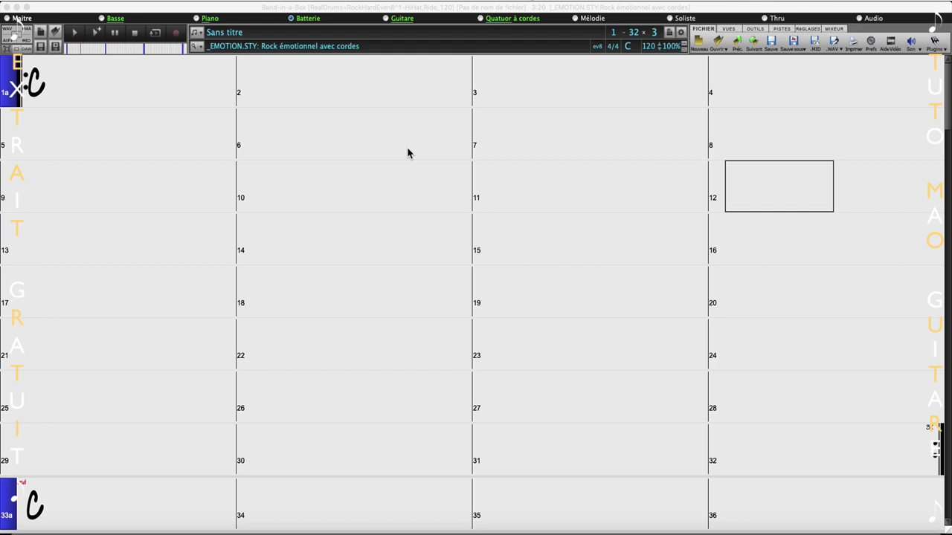
- Open an enlarged quick list of RealDrums for the Batterie track and filter its genre to Pop/Rock
{"action": "left_click", "coordinate": [308, 20]}
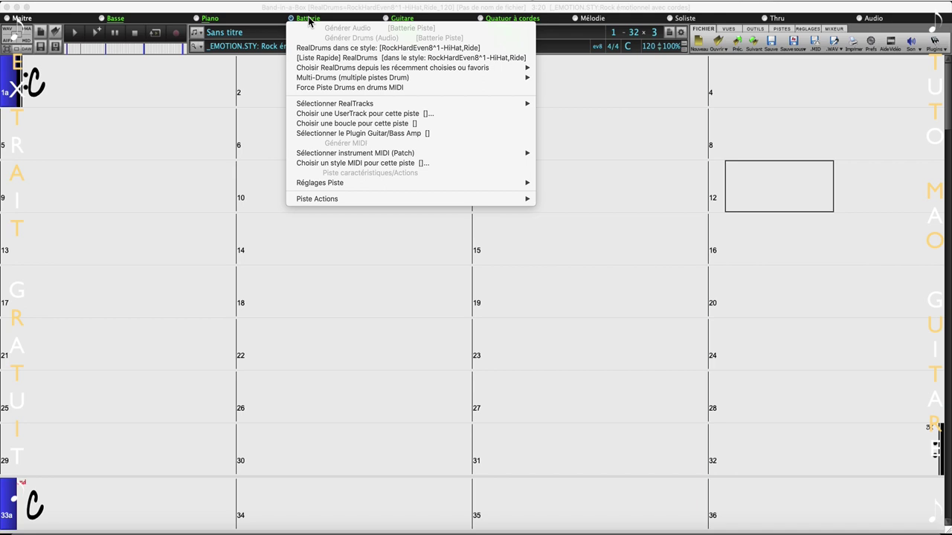
{"action": "left_click", "coordinate": [314, 60]}
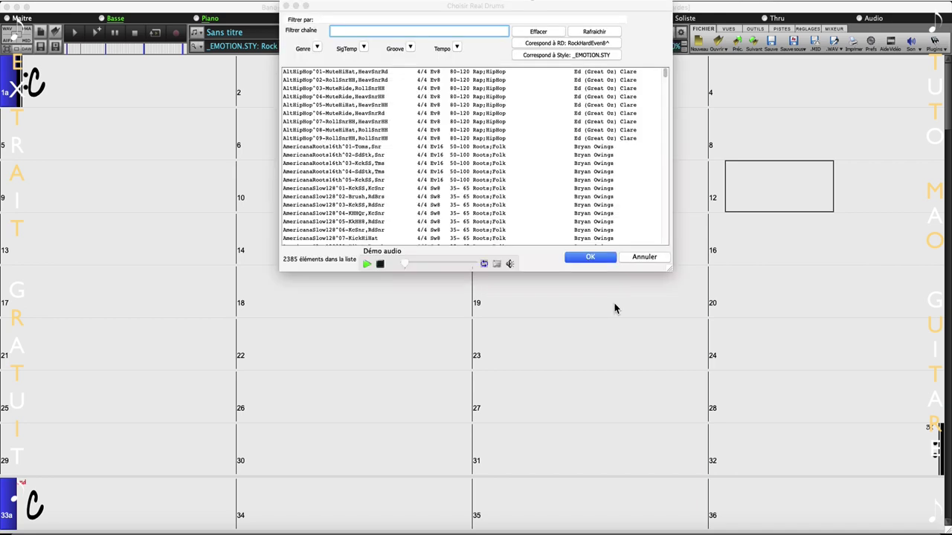
{"action": "left_click_drag", "start_coordinate": [669, 275], "coordinate": [778, 522]}
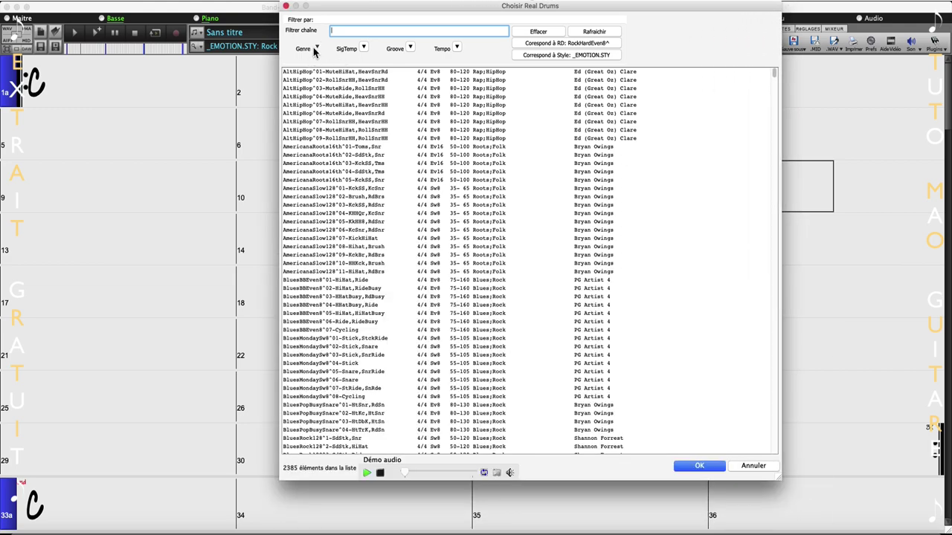
{"action": "left_click", "coordinate": [317, 48]}
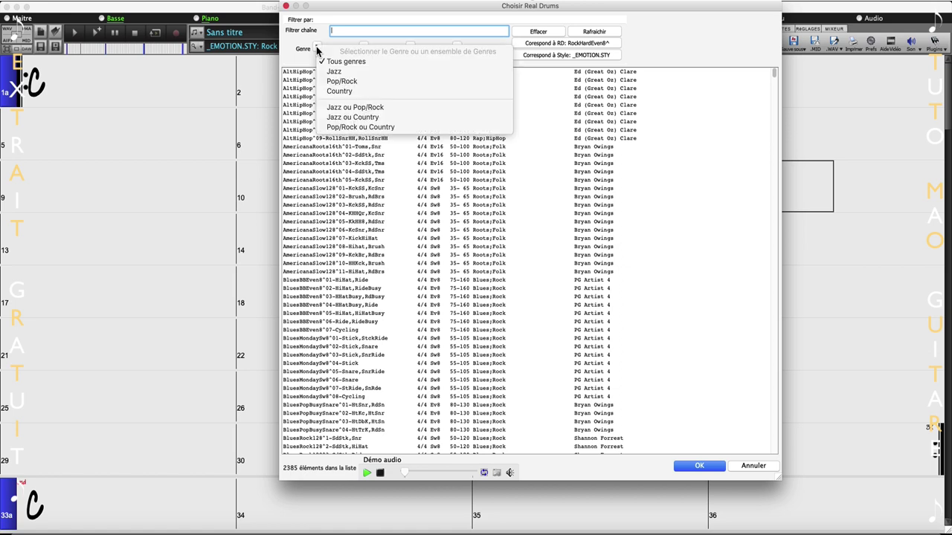
{"action": "left_click", "coordinate": [391, 81]}
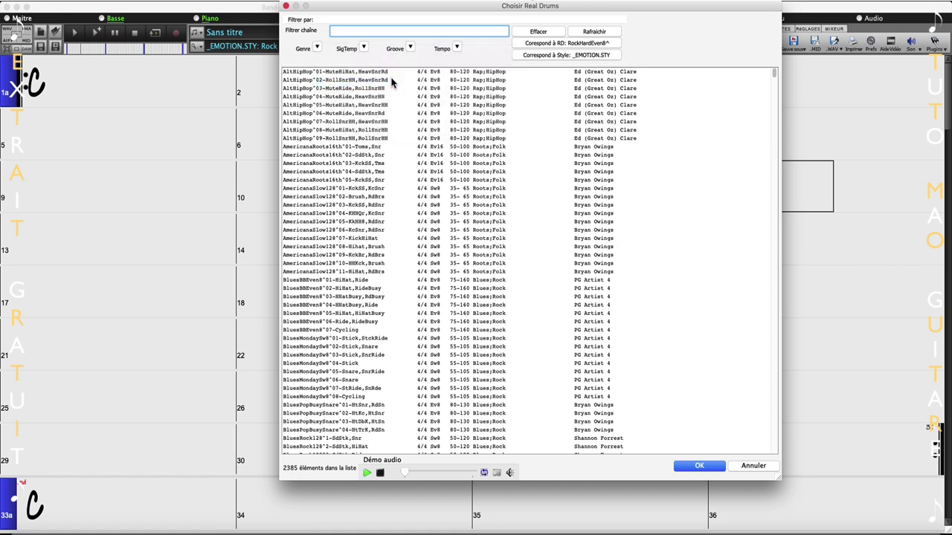
- Filter the RealDrums list to a 4/4 time signature, Ev16 groove and the current song tempo of 120, and pick an entry
{"action": "left_click", "coordinate": [365, 49]}
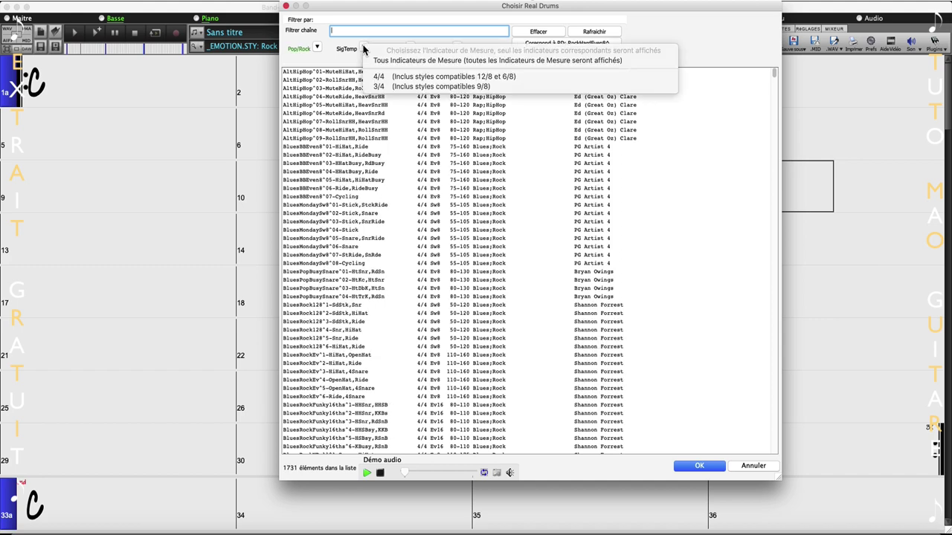
{"action": "left_click", "coordinate": [409, 76]}
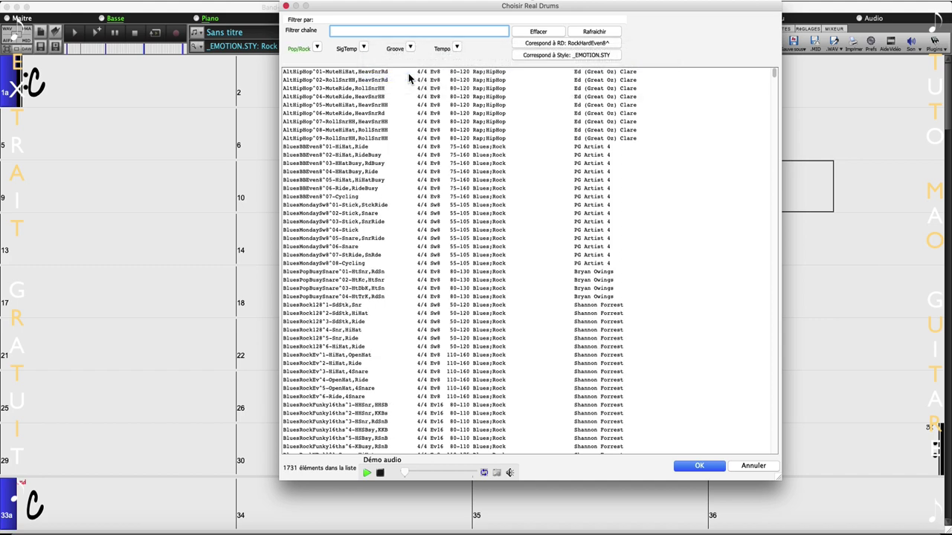
{"action": "left_click", "coordinate": [410, 48]}
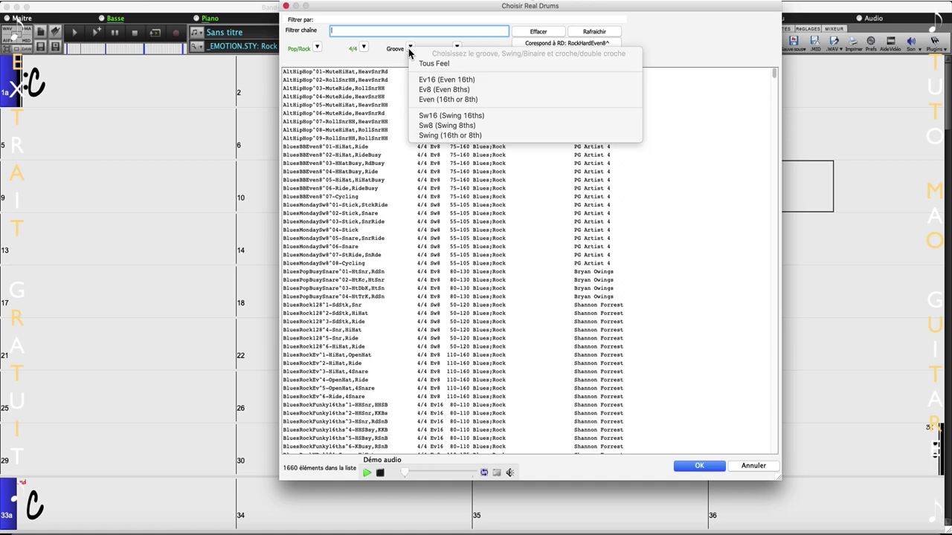
{"action": "left_click", "coordinate": [449, 81]}
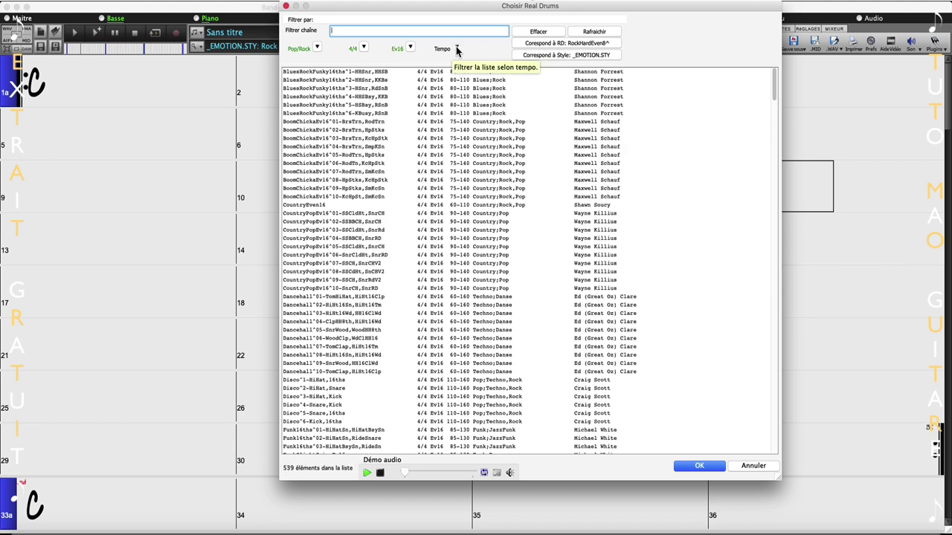
{"action": "left_click", "coordinate": [457, 49]}
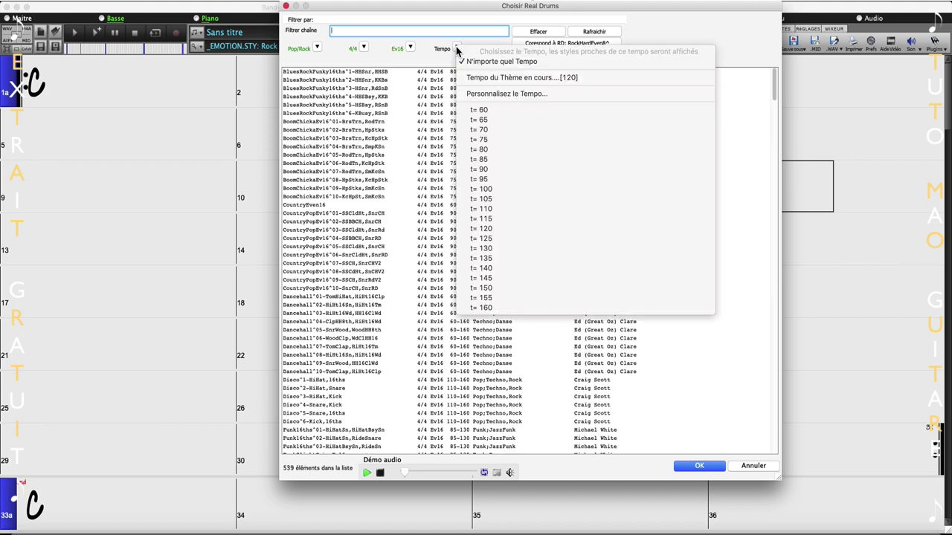
{"action": "left_click", "coordinate": [479, 78]}
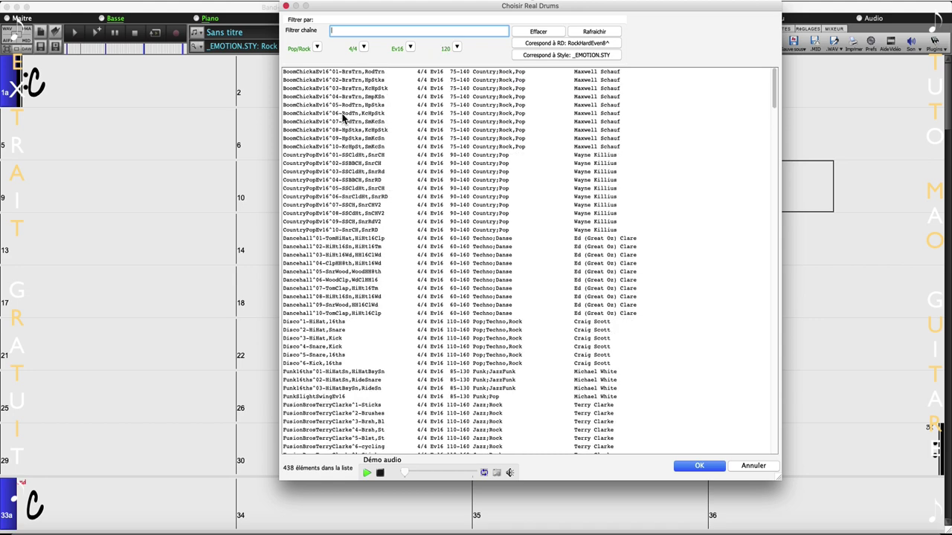
{"action": "left_click", "coordinate": [344, 114]}
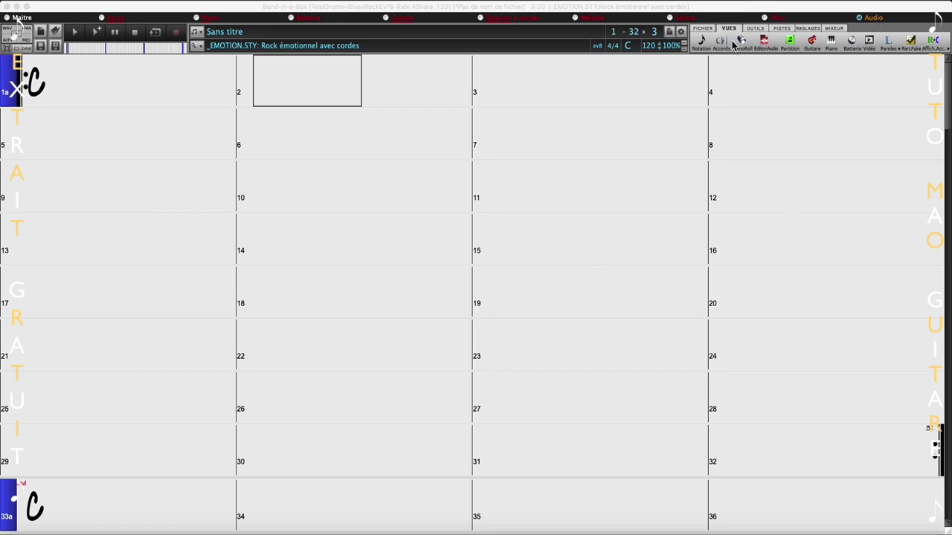
- Display the Audio track in the audio editor, play a few bars of it and stop playback
{"action": "left_click", "coordinate": [762, 42]}
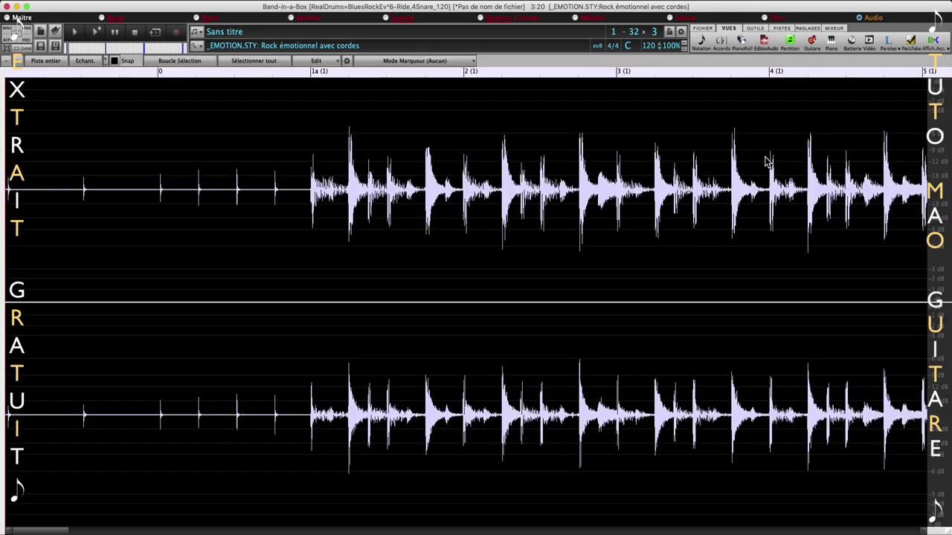
{"action": "left_click", "coordinate": [77, 31]}
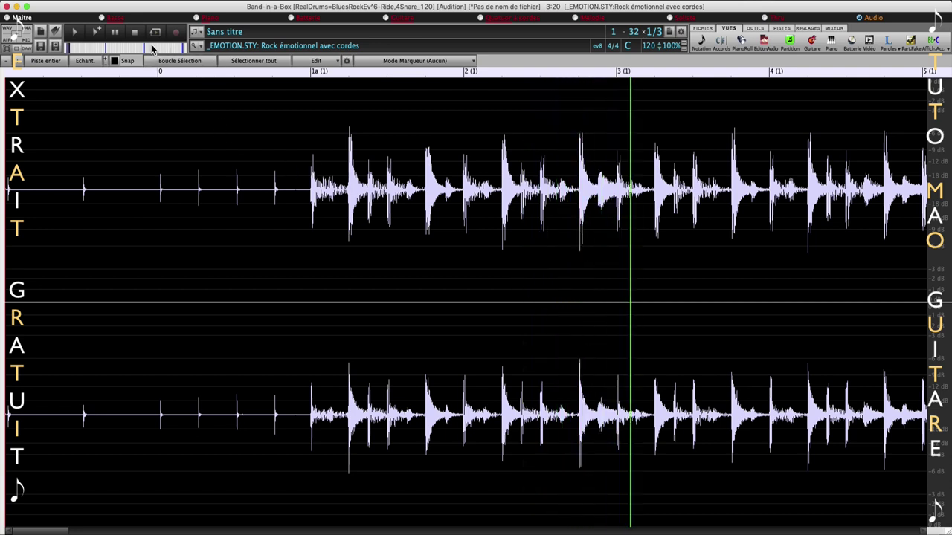
{"action": "key", "text": "space"}
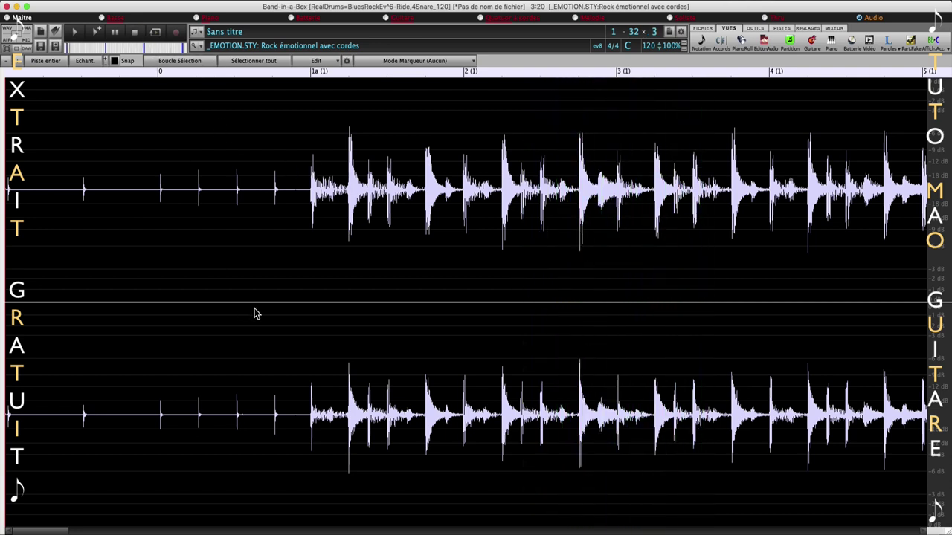
- Try selecting stretches of the waveform around bars 1a and 2, and clear the selection by placing the cursor in bar 2
{"action": "left_click", "coordinate": [275, 264]}
{"action": "left_click_drag", "start_coordinate": [275, 262], "coordinate": [592, 283]}
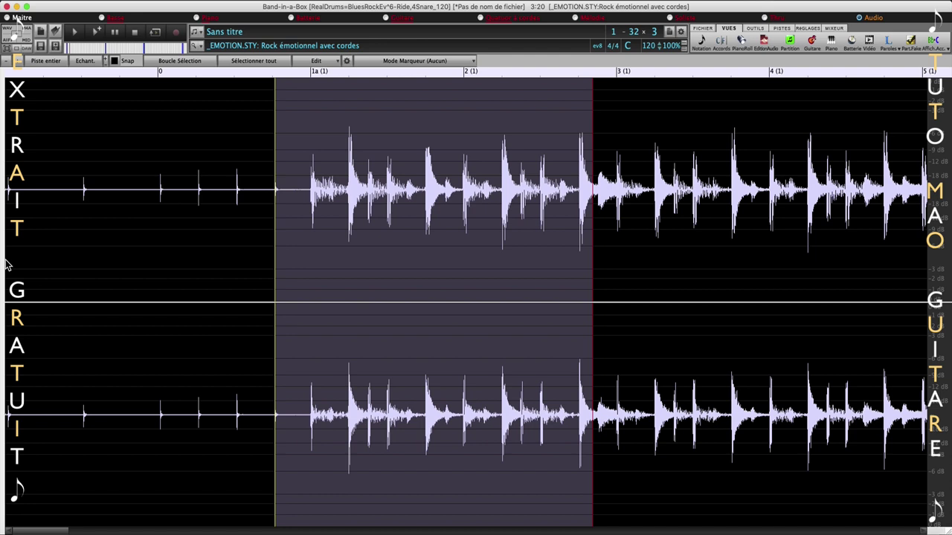
{"action": "left_click_drag", "start_coordinate": [9, 281], "coordinate": [442, 279]}
{"action": "left_click", "coordinate": [495, 278]}
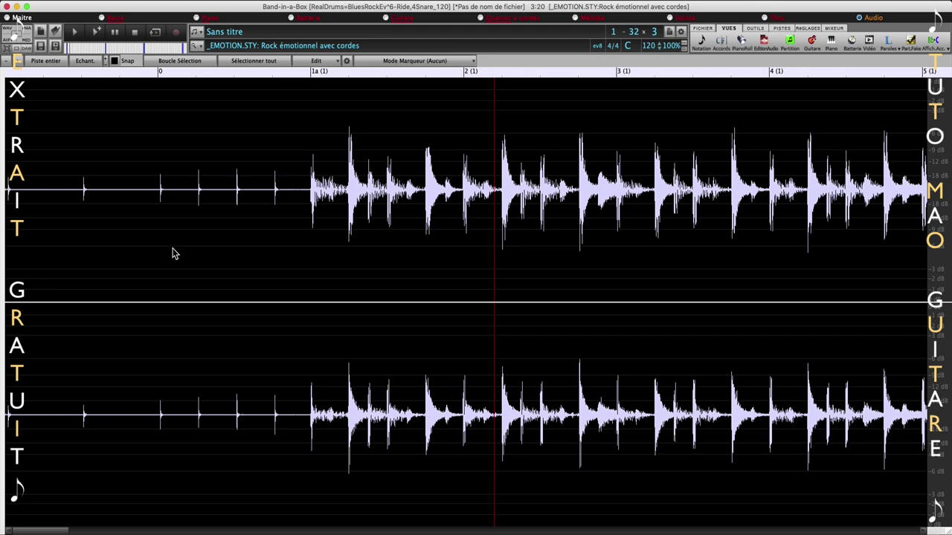
- Examine the audio editor's marker mode choices and the list of audio edit commands with more bars of the waveform in view
{"action": "left_click", "coordinate": [5, 64]}
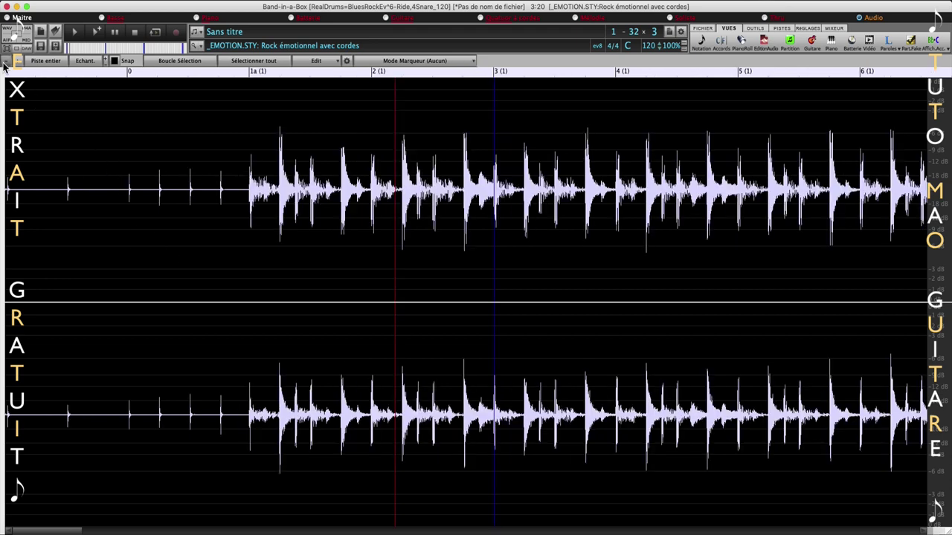
{"action": "left_click", "coordinate": [5, 63]}
{"action": "left_click", "coordinate": [4, 63]}
{"action": "left_click", "coordinate": [4, 63]}
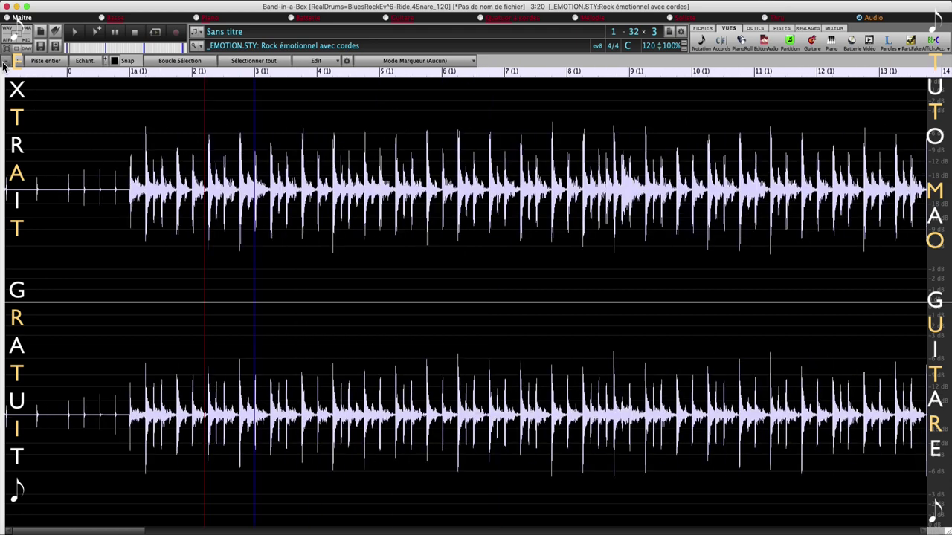
{"action": "left_click", "coordinate": [5, 63]}
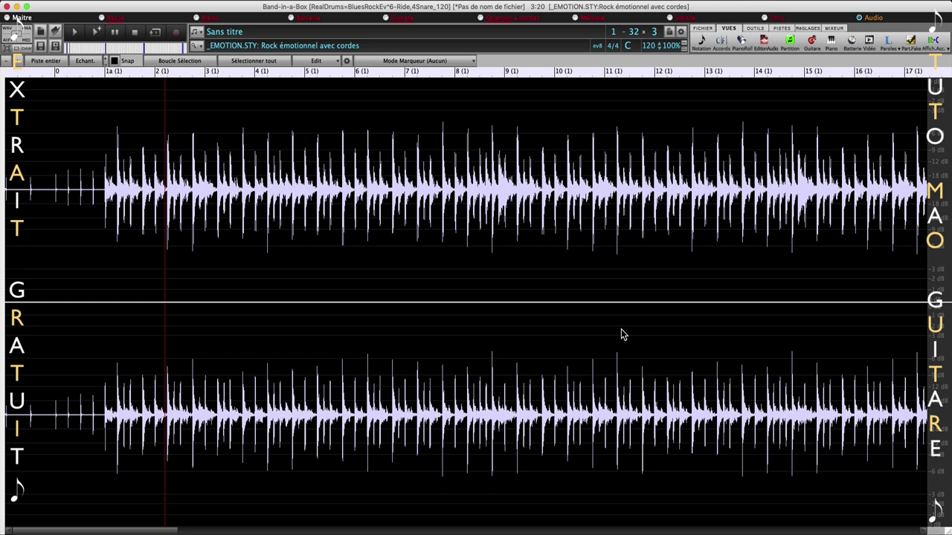
{"action": "left_click", "coordinate": [437, 62]}
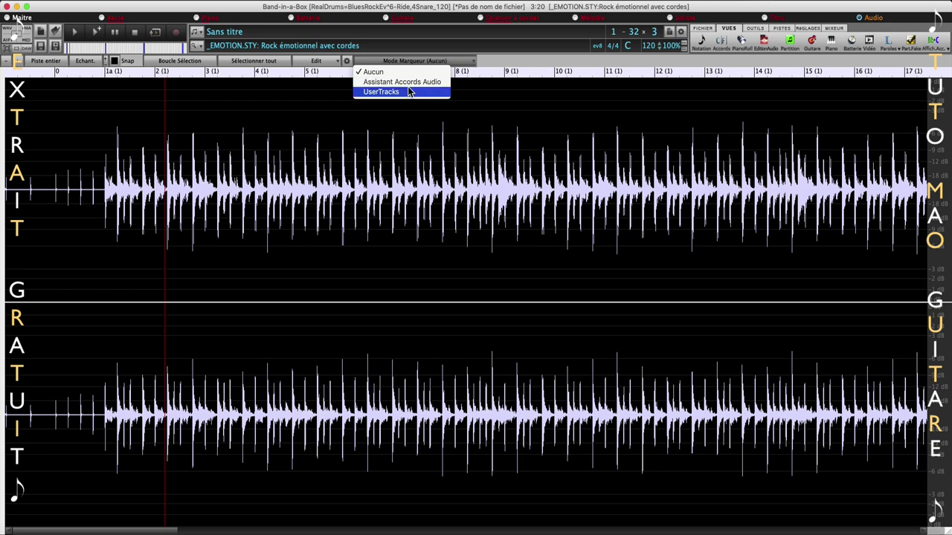
{"action": "left_click", "coordinate": [494, 66]}
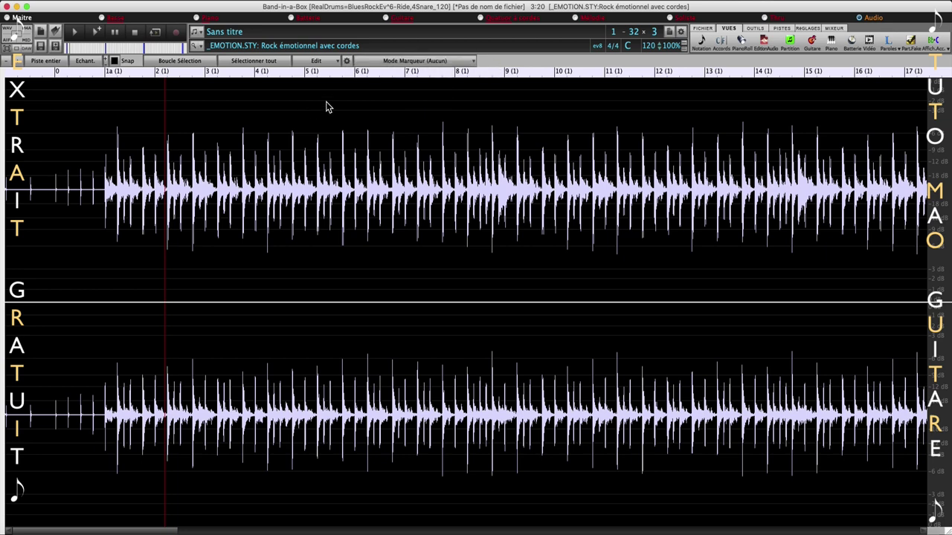
{"action": "left_click", "coordinate": [323, 62]}
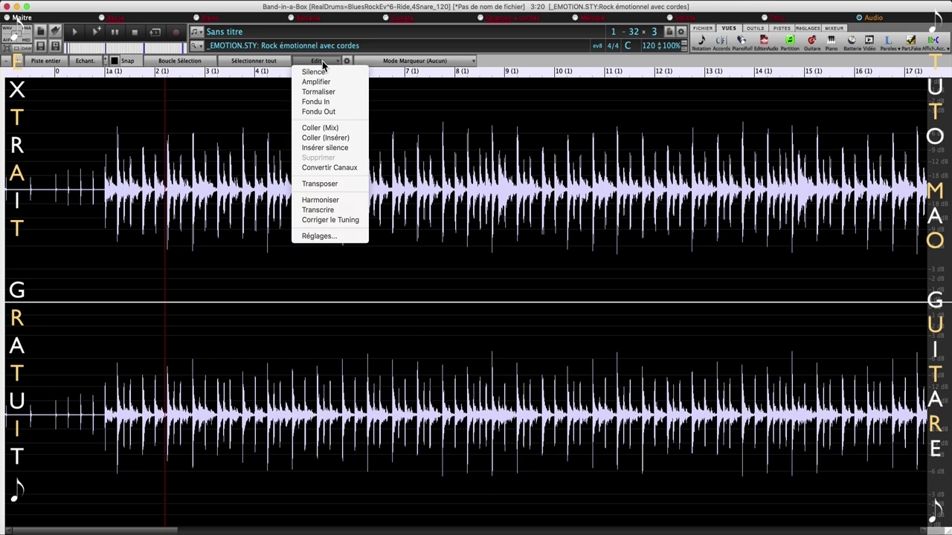
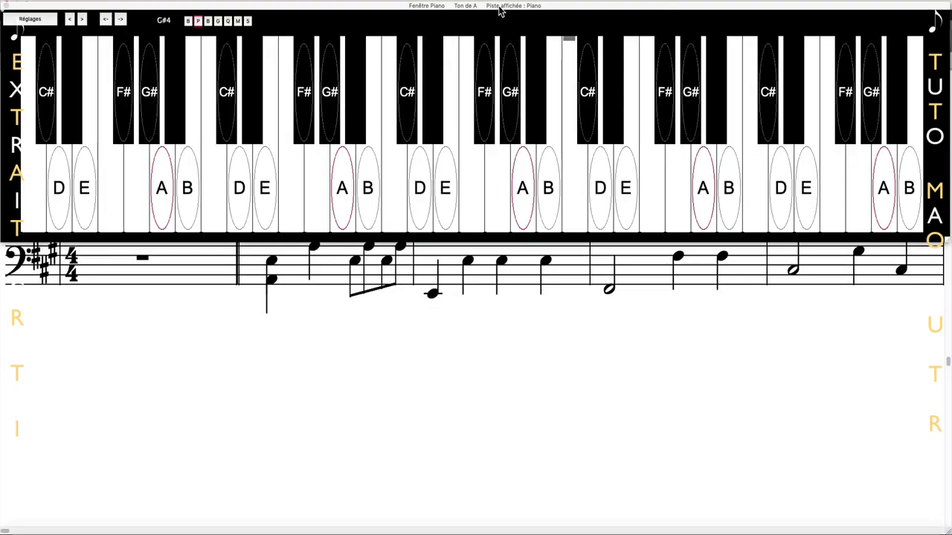
- Move the piano keyboard window lower over the notation view
{"action": "left_click_drag", "start_coordinate": [499, 11], "coordinate": [506, 305]}
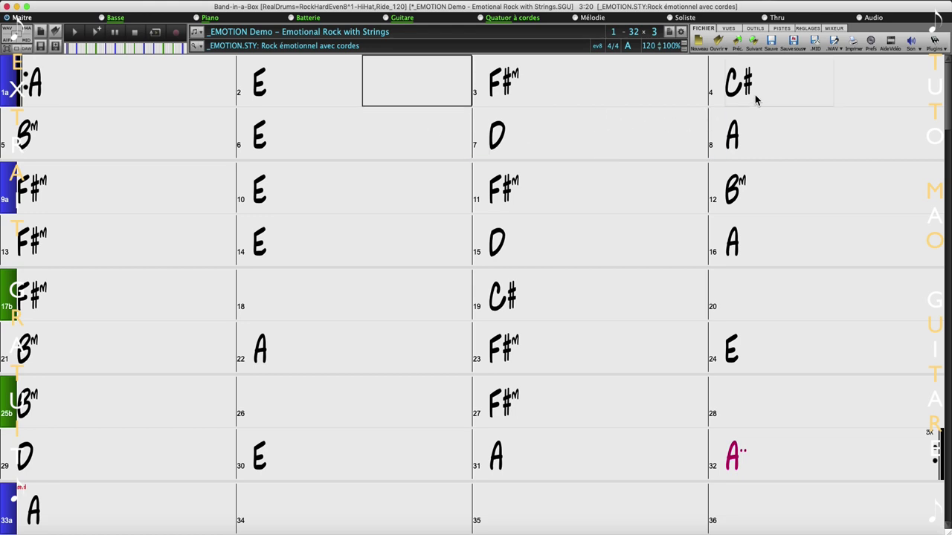
- Try opening a MIDI file on the Mélodie track, and load the song _KBALLAD Demo - Slow Ballad K-pop
{"action": "left_click", "coordinate": [726, 49]}
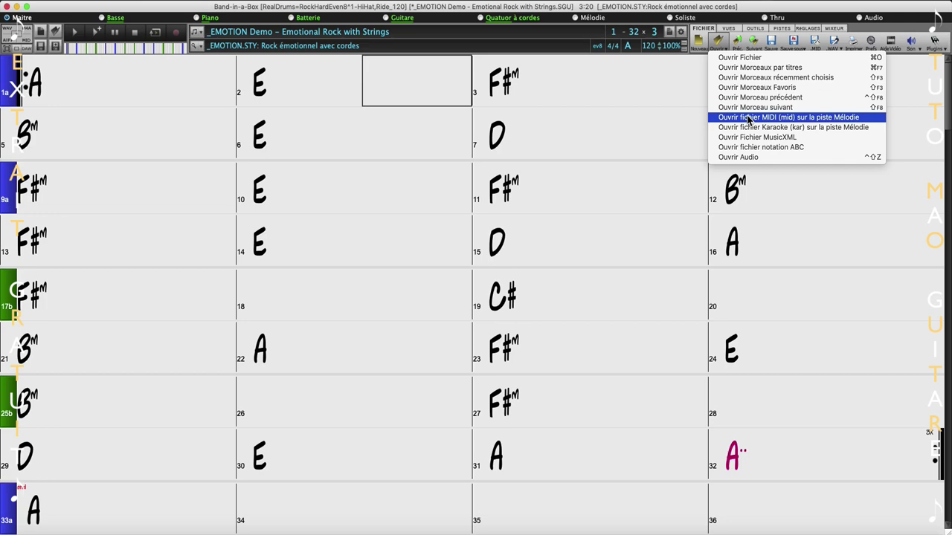
{"action": "left_click", "coordinate": [749, 120]}
{"action": "left_click", "coordinate": [499, 312]}
{"action": "double_click", "coordinate": [366, 94]}
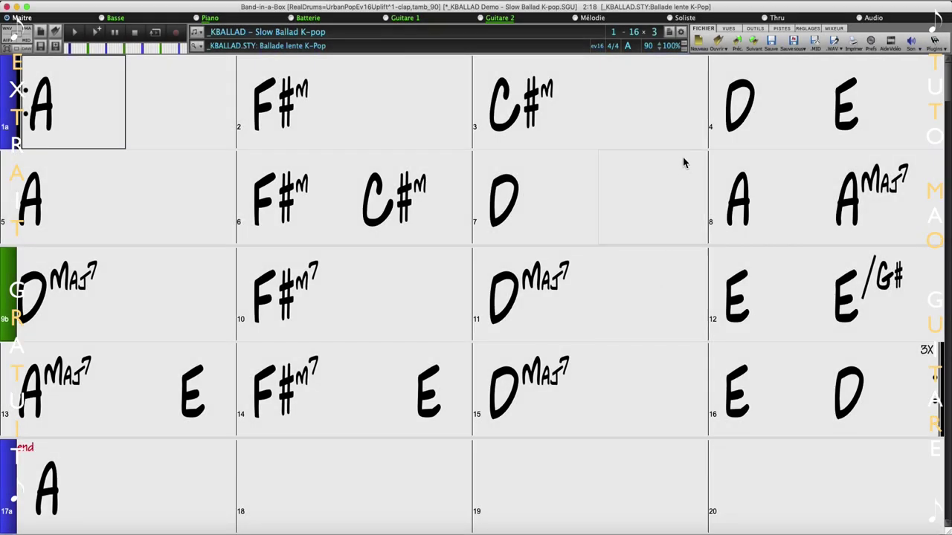
- Display the K-pop ballad in the notation view
{"action": "left_click", "coordinate": [729, 29]}
{"action": "left_click", "coordinate": [702, 41]}
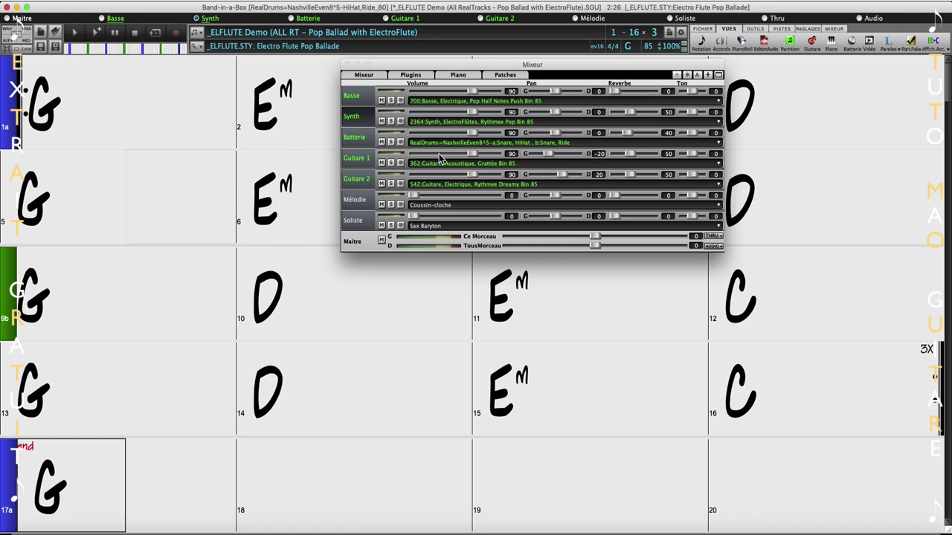
- Open the RealTracks list for the Basse track, select Guitare, Electrique, Soliste Ballade Jazz Sw 85 and play its audio demo
{"action": "right_click", "coordinate": [455, 101]}
{"action": "mouse_move", "coordinate": [457, 121]}
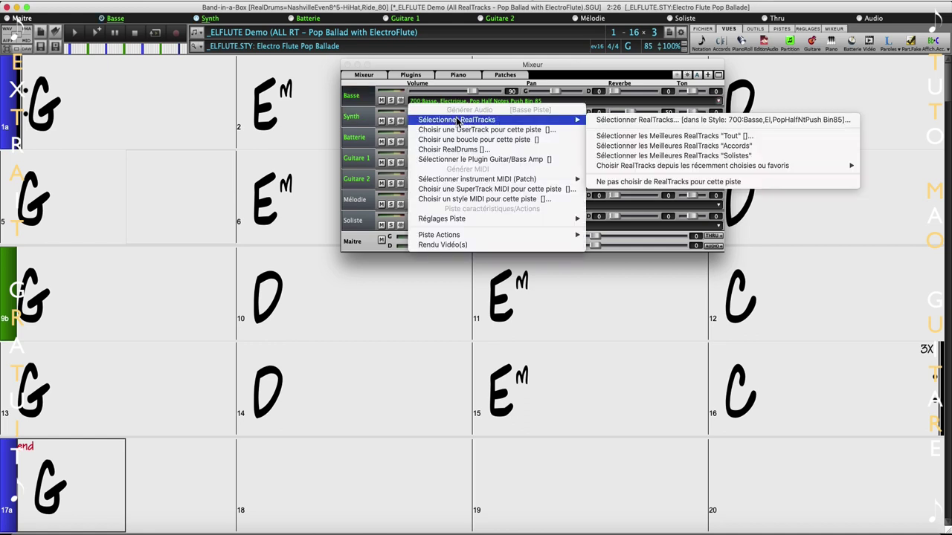
{"action": "left_click", "coordinate": [612, 120]}
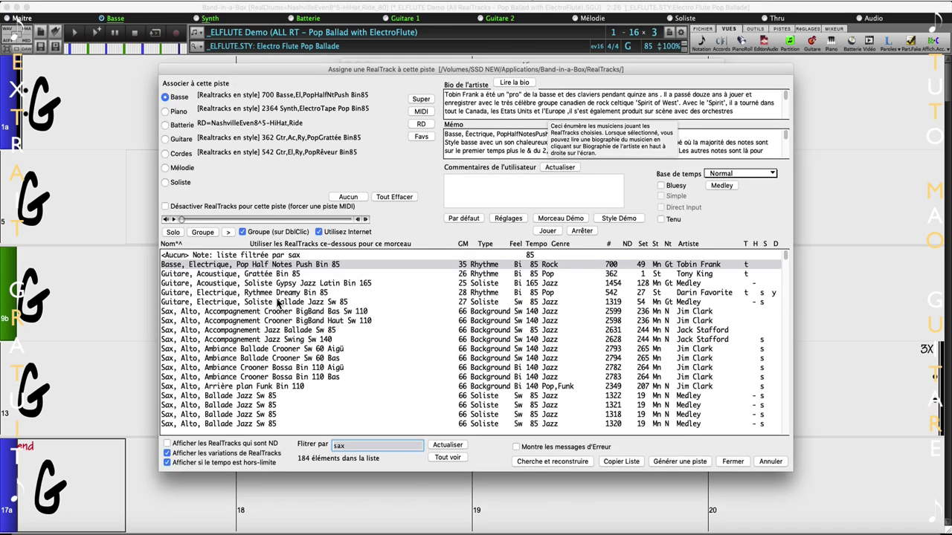
{"action": "left_click", "coordinate": [238, 303]}
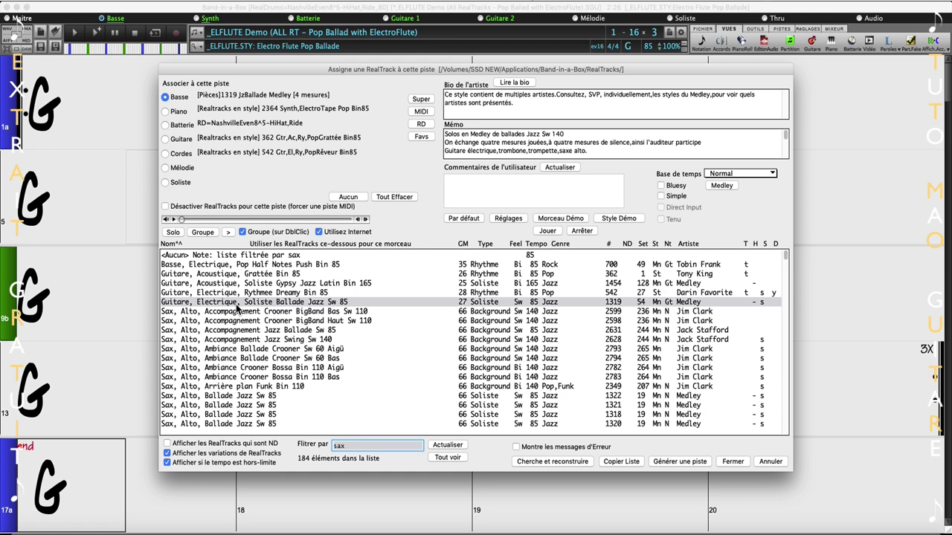
{"action": "left_click", "coordinate": [173, 219]}
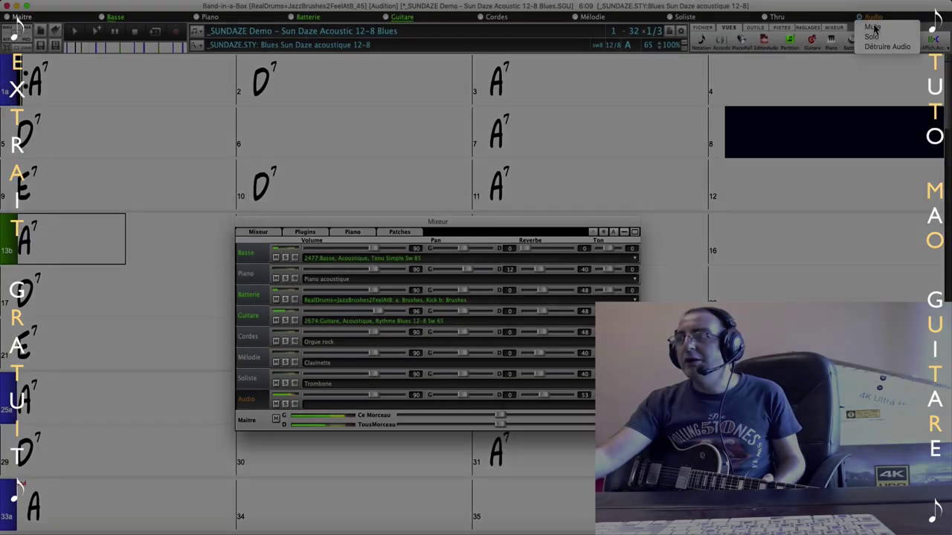
- Solo the Audio track to set its reverb to 41, bring the other tracks back in and stop playback
{"action": "left_click", "coordinate": [872, 36]}
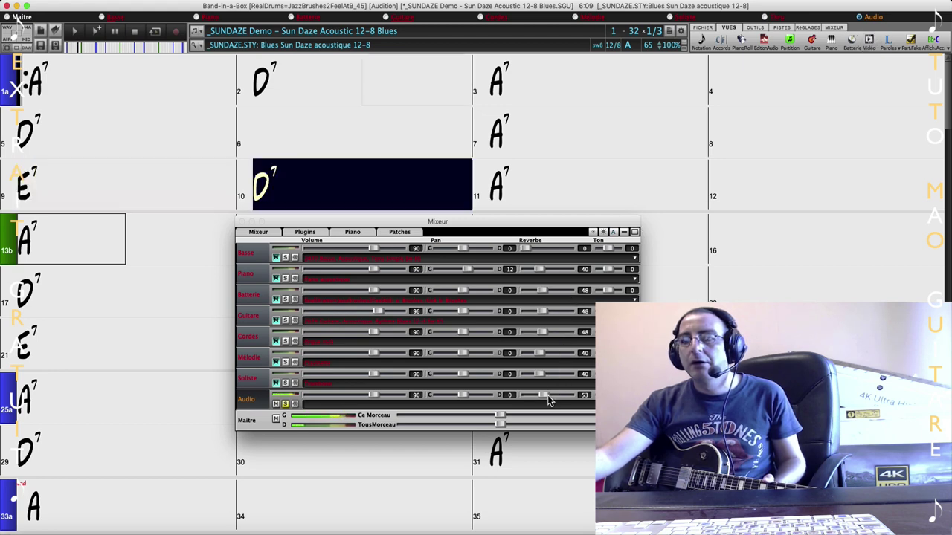
{"action": "left_click_drag", "start_coordinate": [548, 401], "coordinate": [537, 396]}
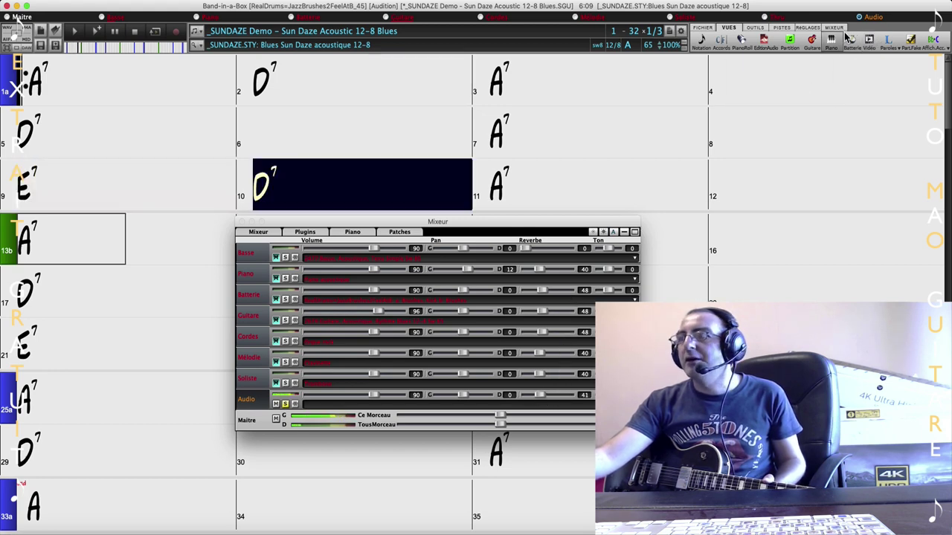
{"action": "left_click", "coordinate": [868, 21]}
{"action": "left_click", "coordinate": [881, 32]}
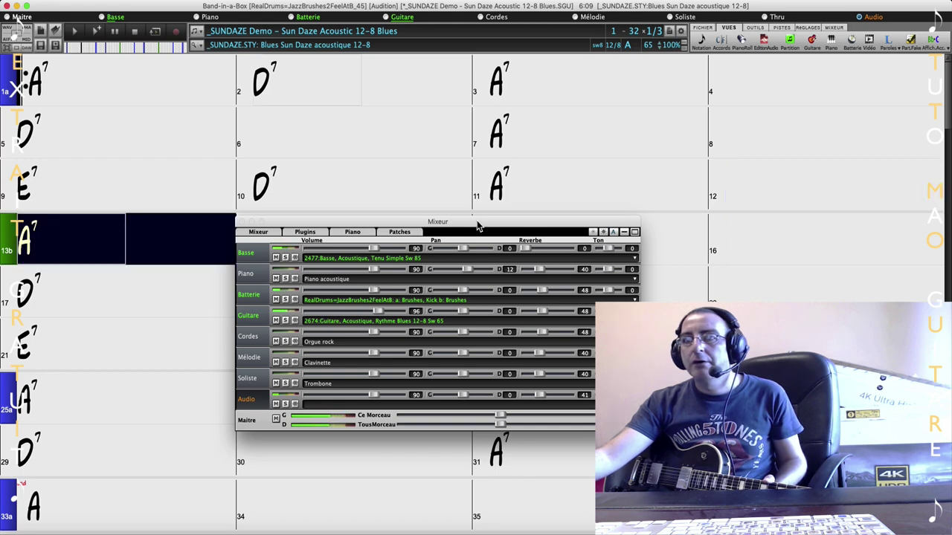
{"action": "key", "text": "Escape"}
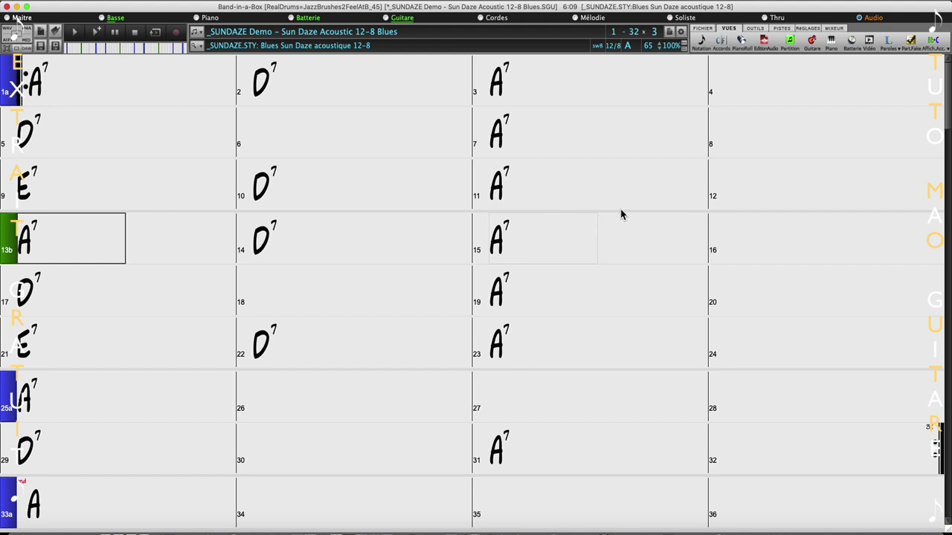
- Solo the Audio track and play it from the start in the audio editor with the mixer showing
{"action": "left_click", "coordinate": [874, 22]}
{"action": "left_click", "coordinate": [871, 34]}
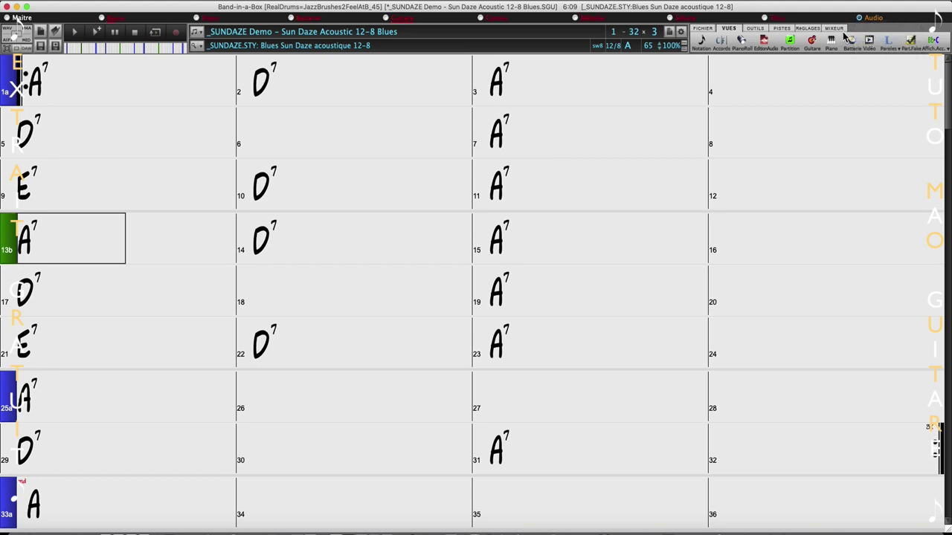
{"action": "left_click", "coordinate": [763, 42]}
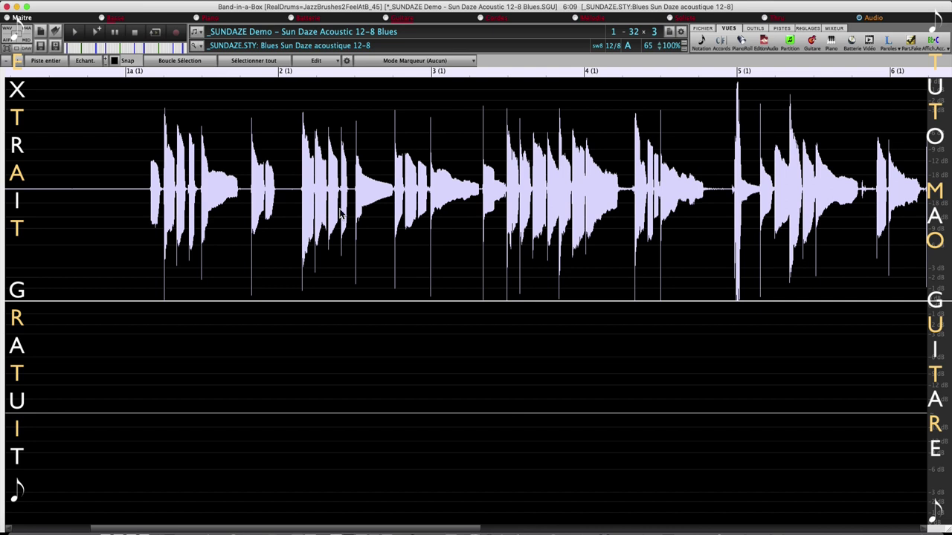
{"action": "left_click", "coordinate": [81, 47]}
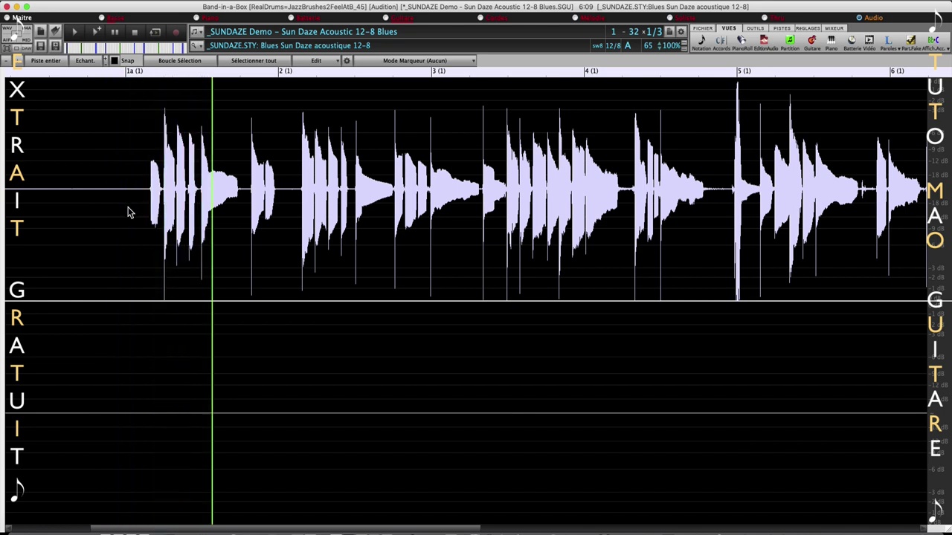
{"action": "left_click", "coordinate": [834, 28]}
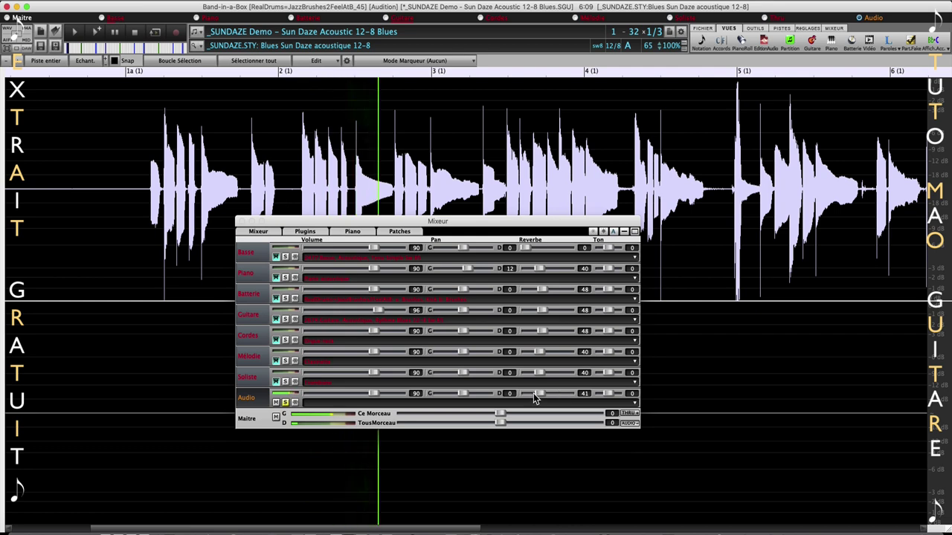
- Adjust the Audio track's reverb in the mixer during playback, close the mixer and stop the song
{"action": "mouse_move", "coordinate": [534, 394]}
{"action": "left_mouse_down"}
{"action": "mouse_move", "coordinate": [522, 393]}
{"action": "mouse_move", "coordinate": [550, 398]}
{"action": "left_mouse_up"}
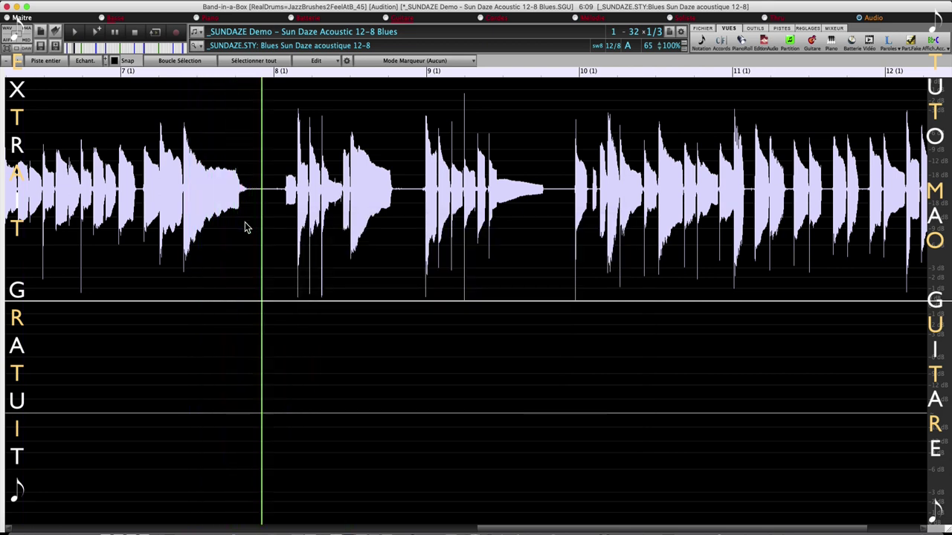
{"action": "left_click", "coordinate": [242, 222]}
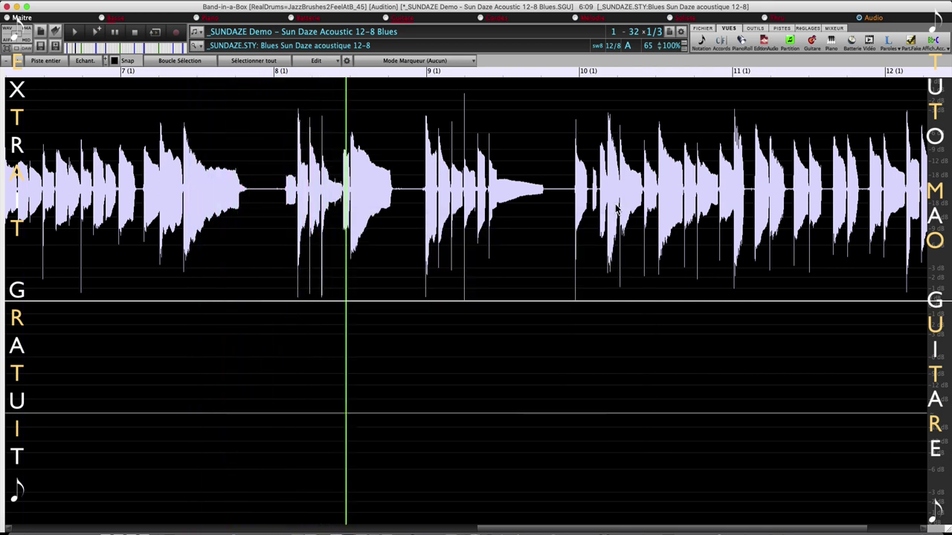
{"action": "left_click", "coordinate": [136, 34]}
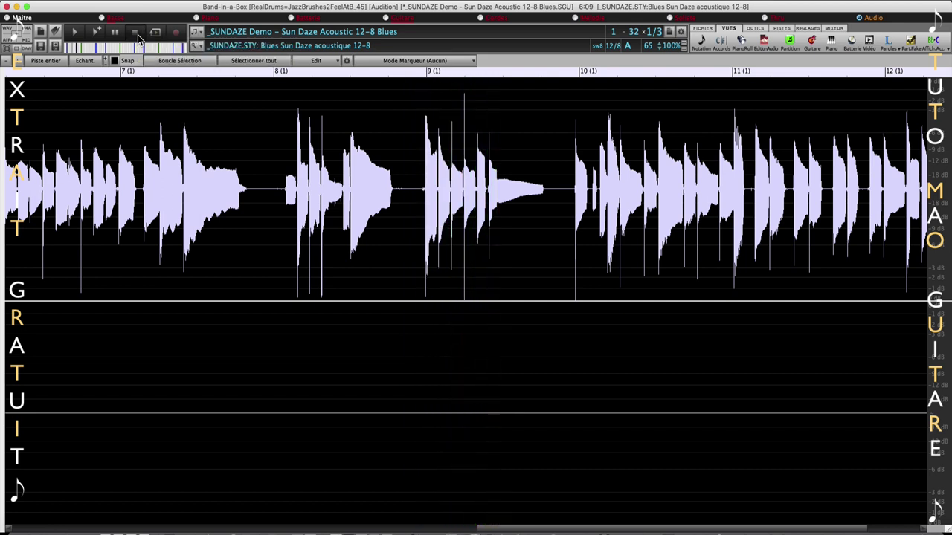
- Examine the recorded guitar waveform in the audio editor, from the overview of bars 1 to 12 down to single notes
{"action": "left_click", "coordinate": [8, 63]}
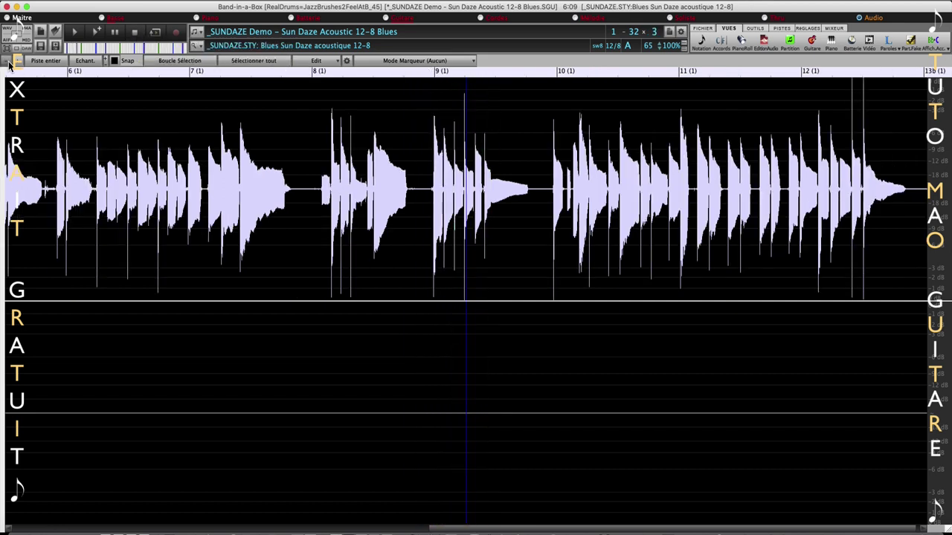
{"action": "left_click", "coordinate": [9, 64]}
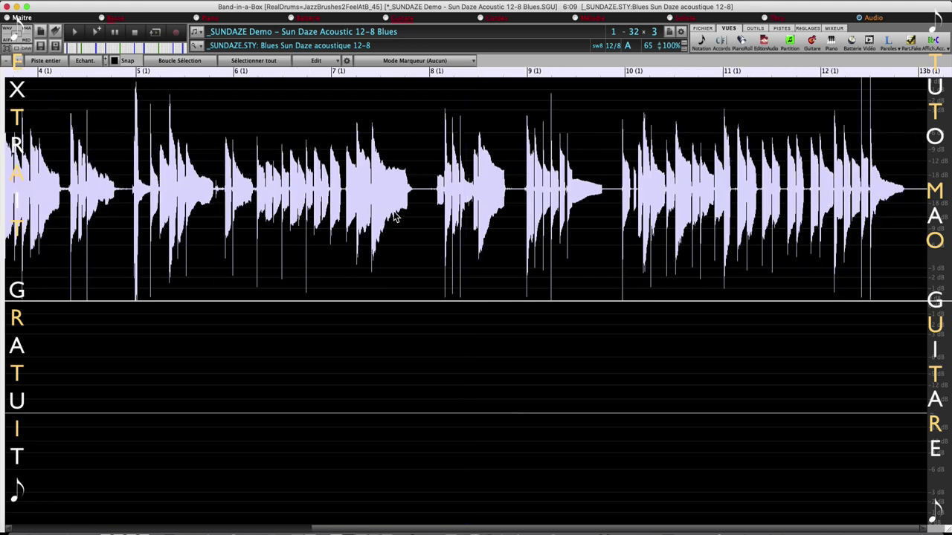
{"action": "scroll", "coordinate": [394, 216], "scroll_direction": "down", "scroll_amount": 1}
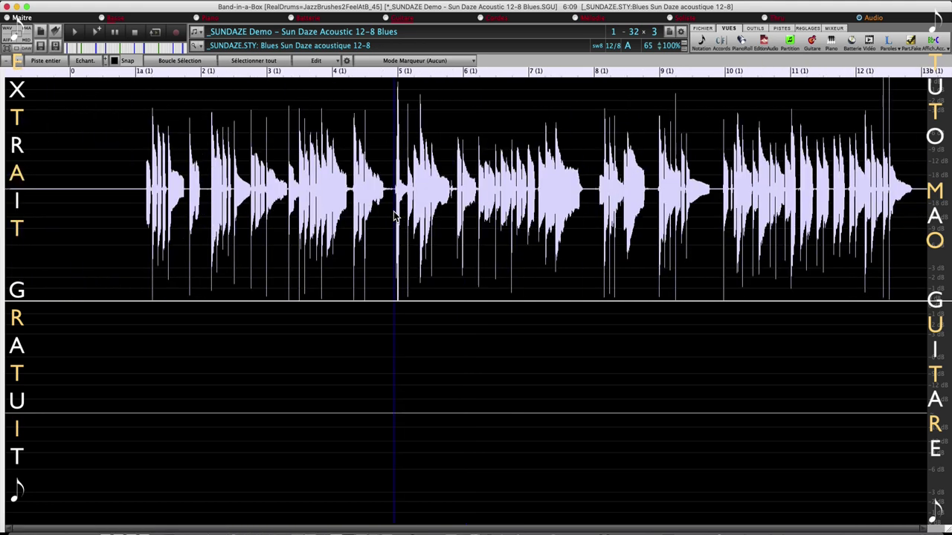
{"action": "scroll", "coordinate": [394, 216], "scroll_direction": "up", "scroll_amount": 5}
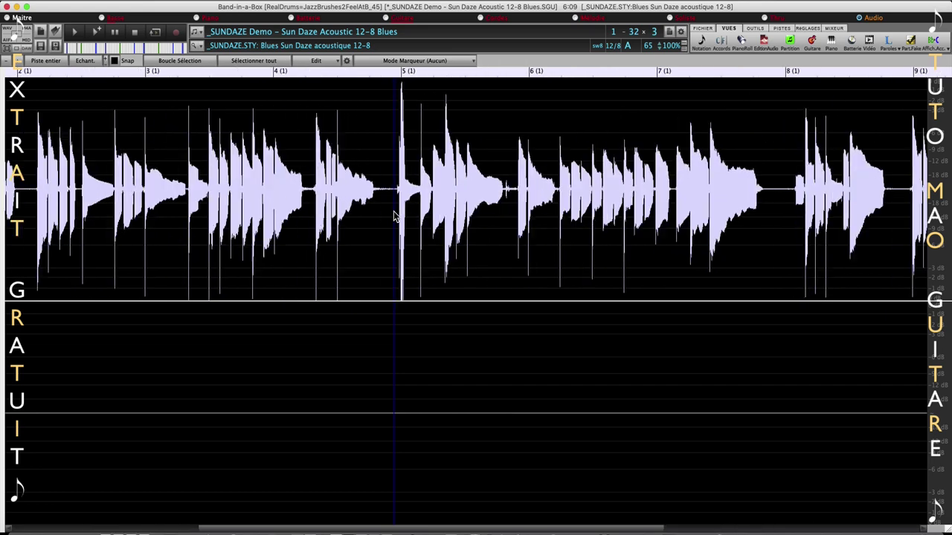
{"action": "scroll", "coordinate": [394, 216], "scroll_direction": "up", "scroll_amount": 2}
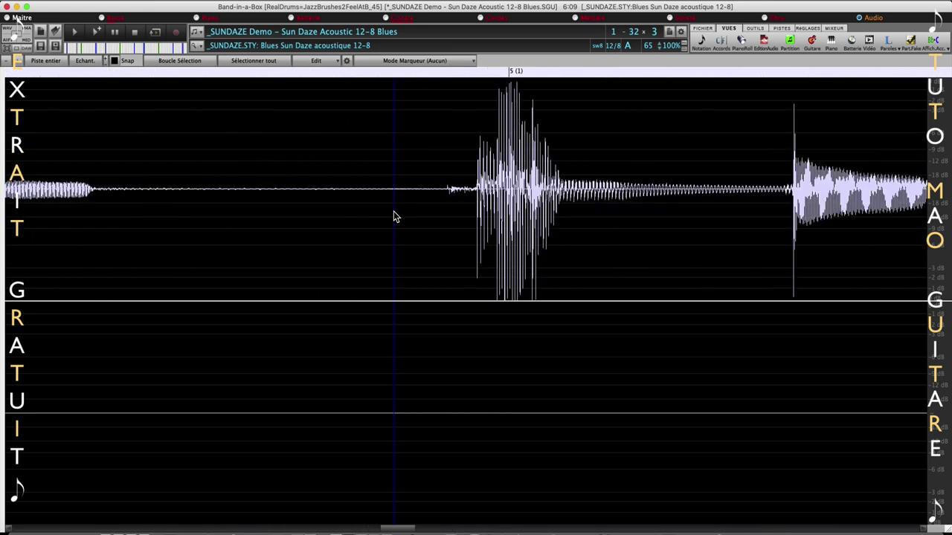
{"action": "scroll", "coordinate": [394, 216], "scroll_direction": "down", "scroll_amount": 3}
{"action": "scroll", "coordinate": [394, 216], "scroll_direction": "down", "scroll_amount": 5}
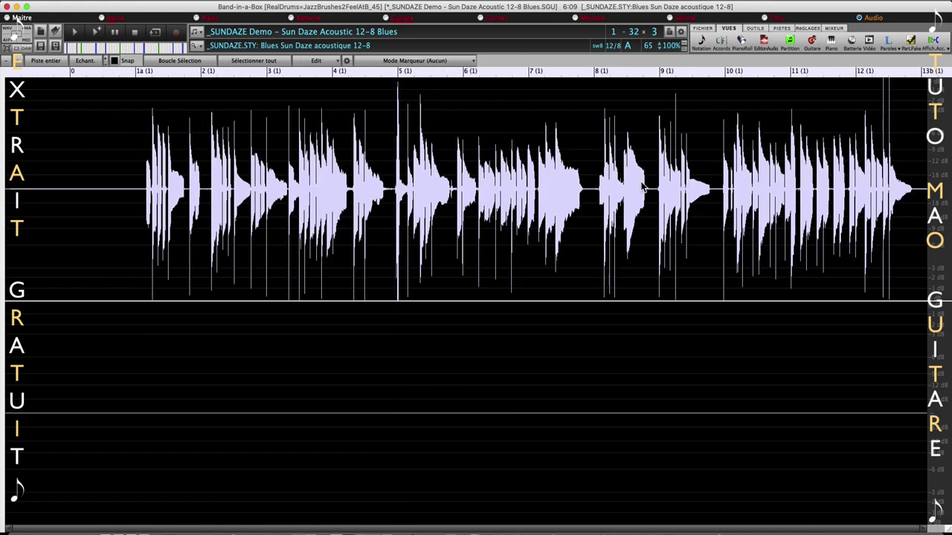
{"action": "scroll", "coordinate": [643, 188], "scroll_direction": "up", "scroll_amount": 3}
{"action": "scroll", "coordinate": [643, 187], "scroll_direction": "up", "scroll_amount": 2}
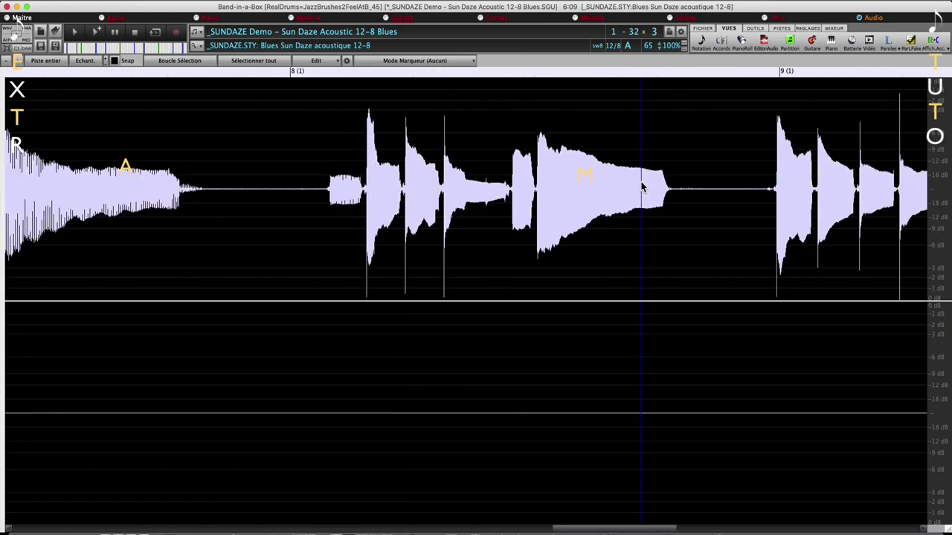
{"action": "scroll", "coordinate": [642, 189], "scroll_direction": "down", "scroll_amount": 4}
{"action": "scroll", "coordinate": [643, 187], "scroll_direction": "down", "scroll_amount": 2}
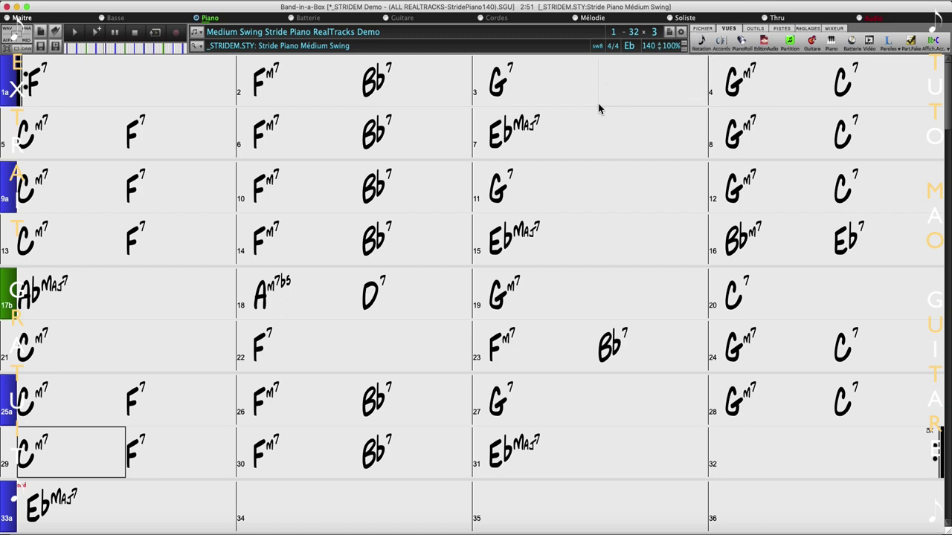
- Display the Medium Swing Stride Piano demo in notation view with the piano keyboard below it
{"action": "left_click", "coordinate": [703, 46]}
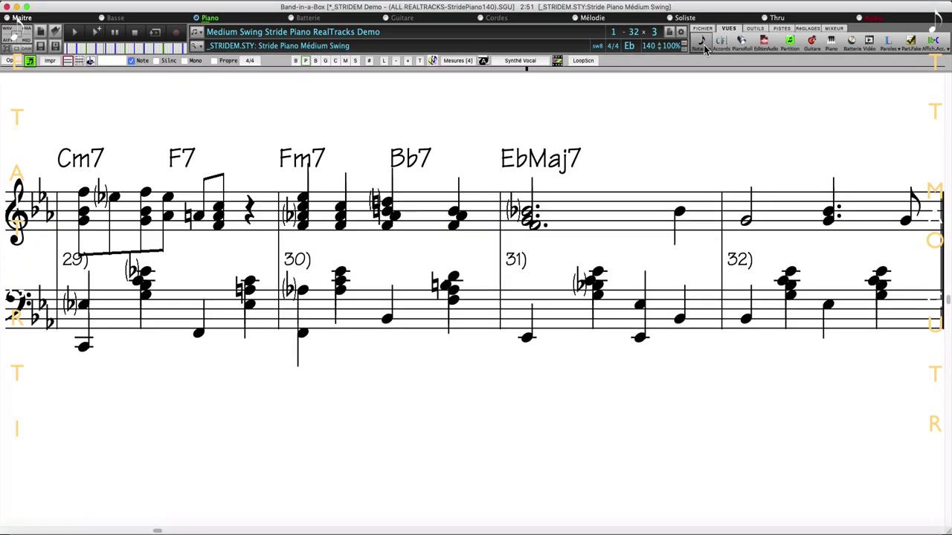
{"action": "left_click", "coordinate": [835, 45]}
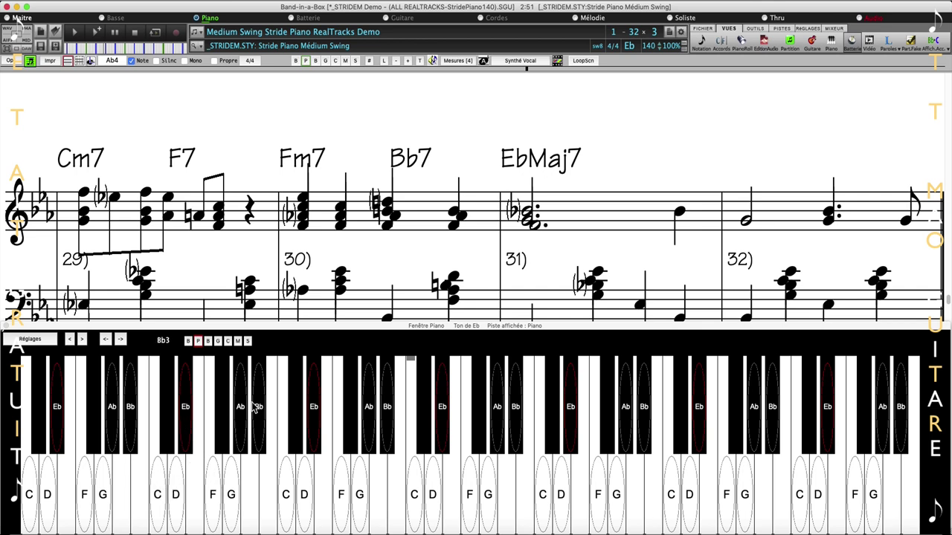
- Play the stride piano demo to follow its notes on the score and keyboard, and stop playback
{"action": "left_click", "coordinate": [73, 32]}
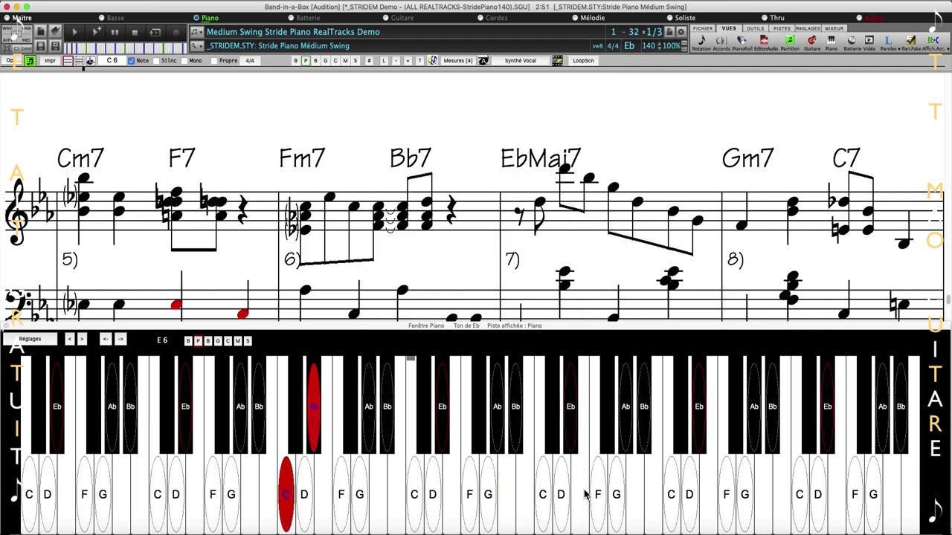
{"action": "left_click", "coordinate": [134, 33]}
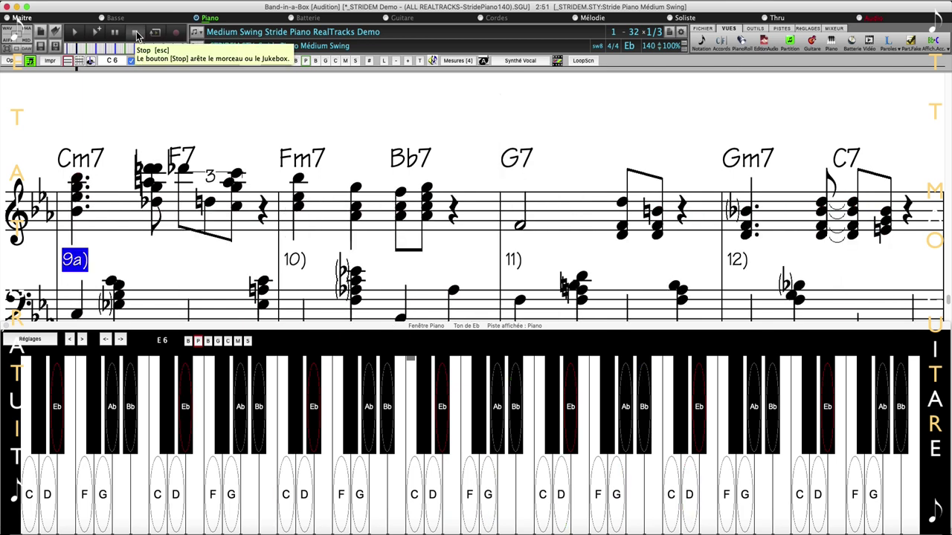
{"action": "left_click", "coordinate": [136, 33]}
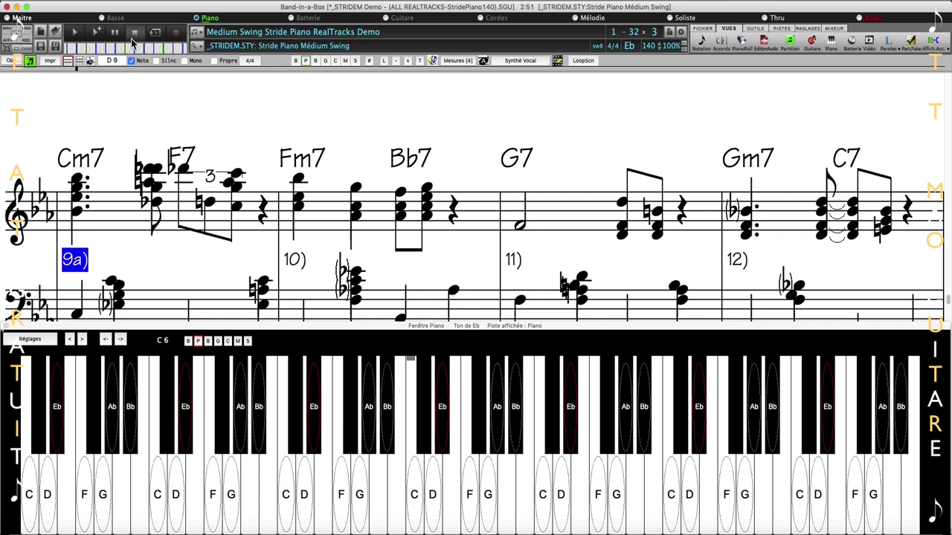
- In the piano settings, turn off the automatic keyboard range and open the choices for the number of octaves
{"action": "left_click", "coordinate": [31, 339]}
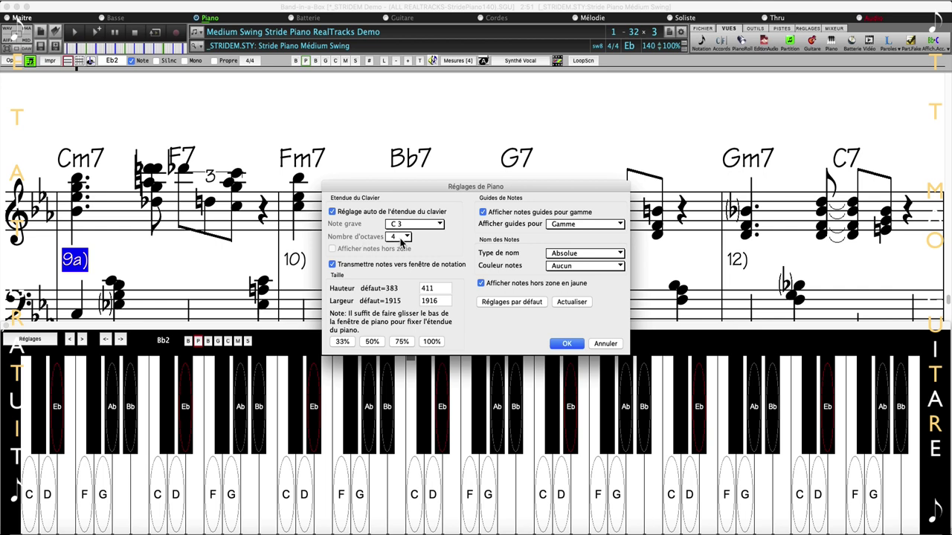
{"action": "left_click", "coordinate": [332, 212]}
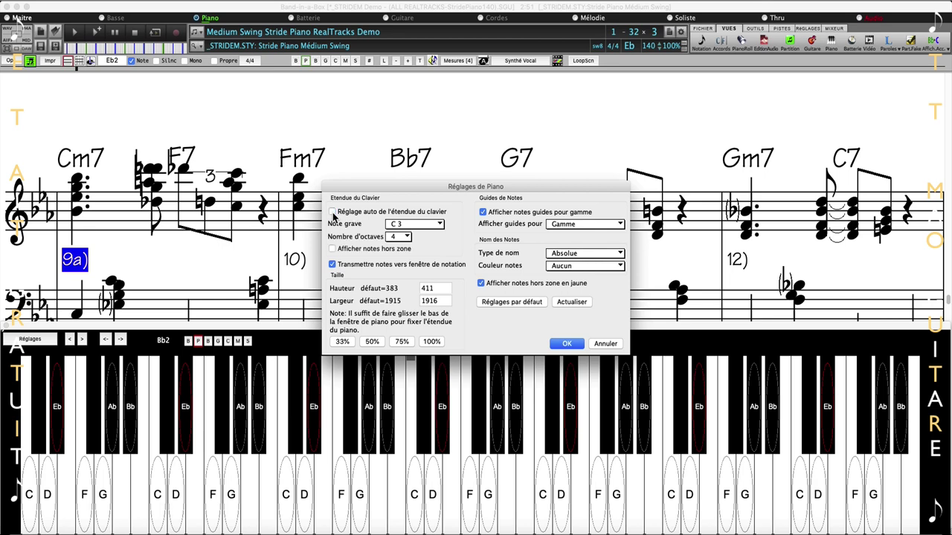
{"action": "left_click", "coordinate": [407, 237]}
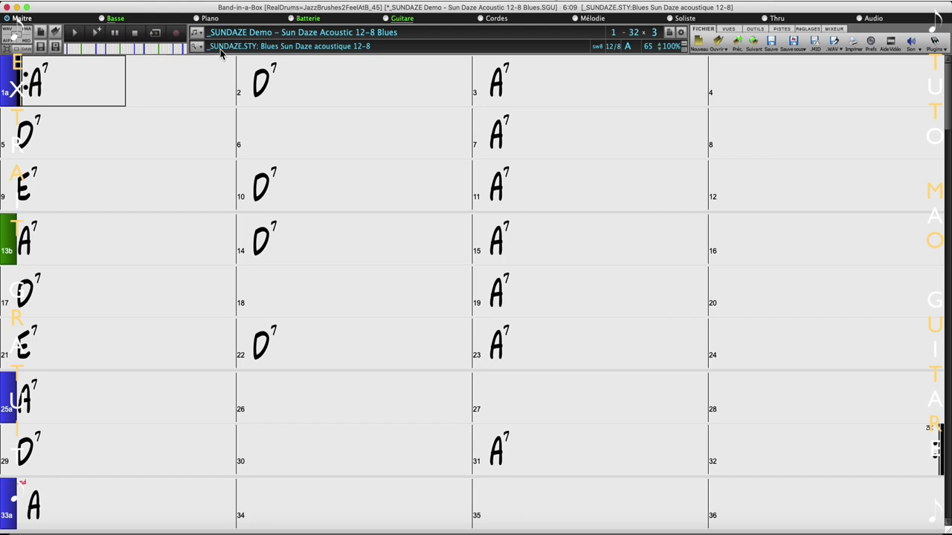
- Play the Sun Daze Acoustic 12-8 Blues demo, stop it and select the first bar of the chord sheet
{"action": "left_click", "coordinate": [97, 33]}
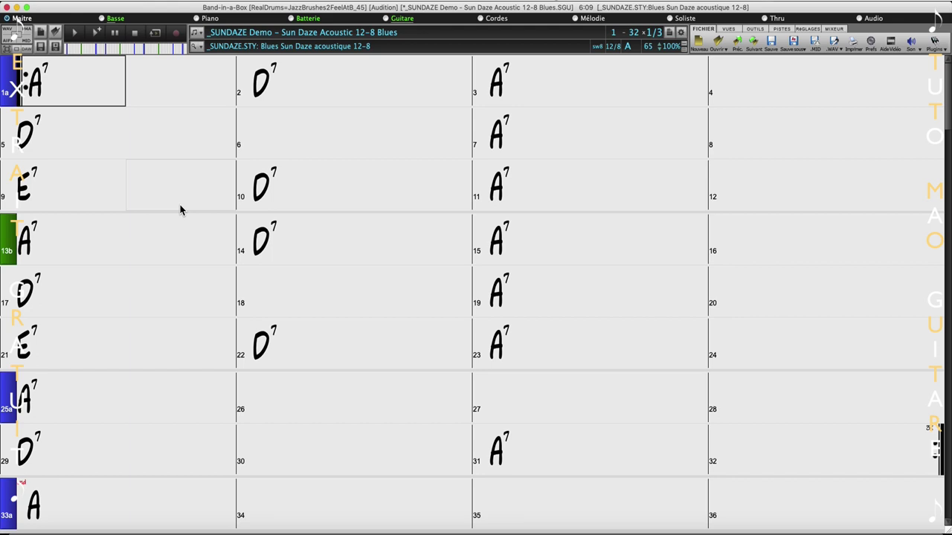
{"action": "key", "text": "shift+Right"}
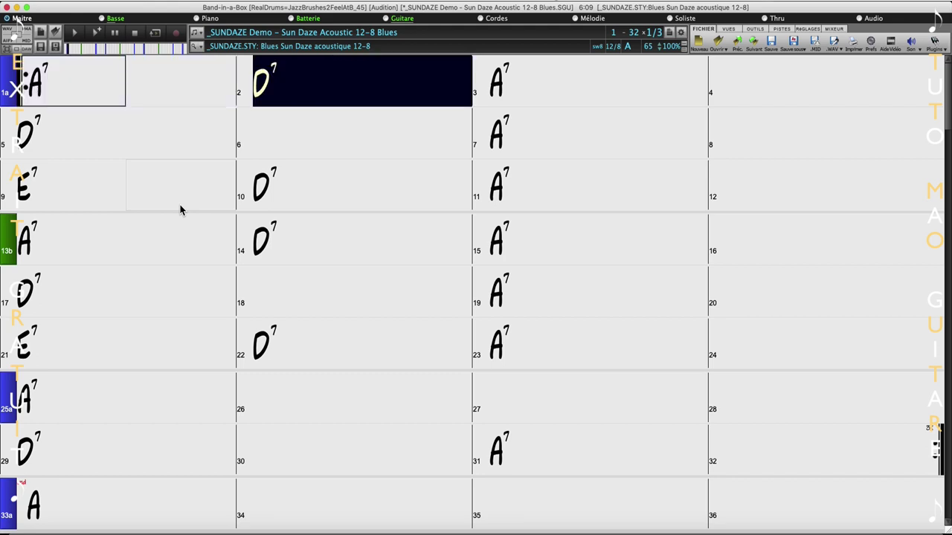
{"action": "left_click", "coordinate": [135, 32]}
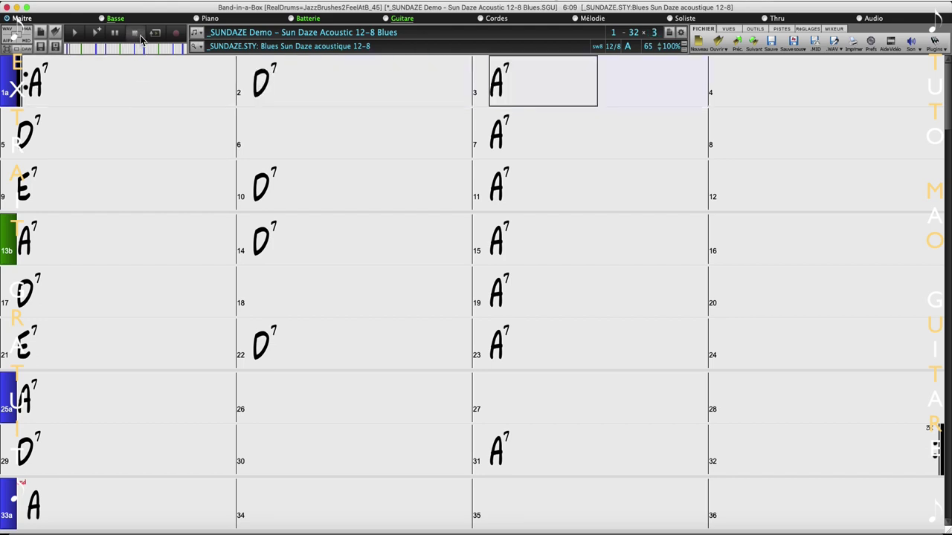
{"action": "left_click", "coordinate": [96, 90]}
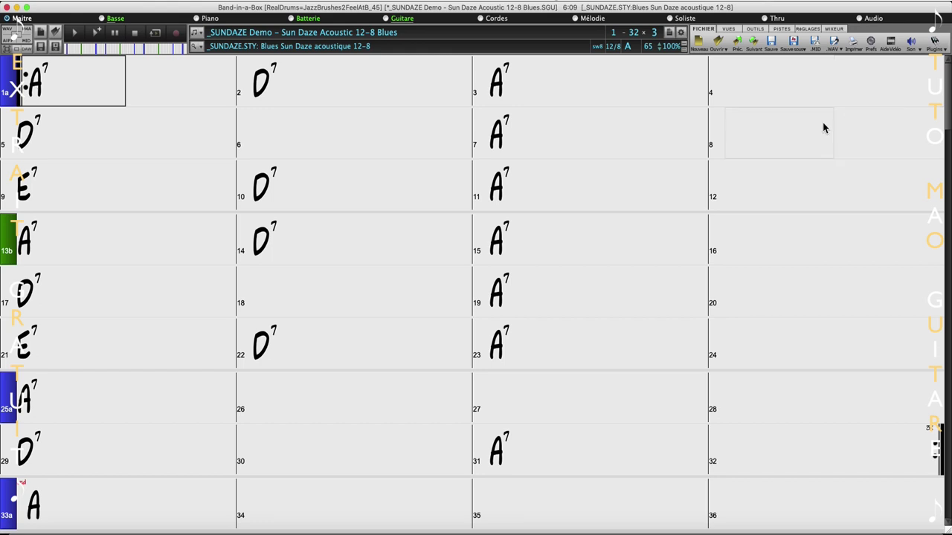
- Show the mixer and open the Melodist's chord and melody generator
{"action": "left_click", "coordinate": [834, 30]}
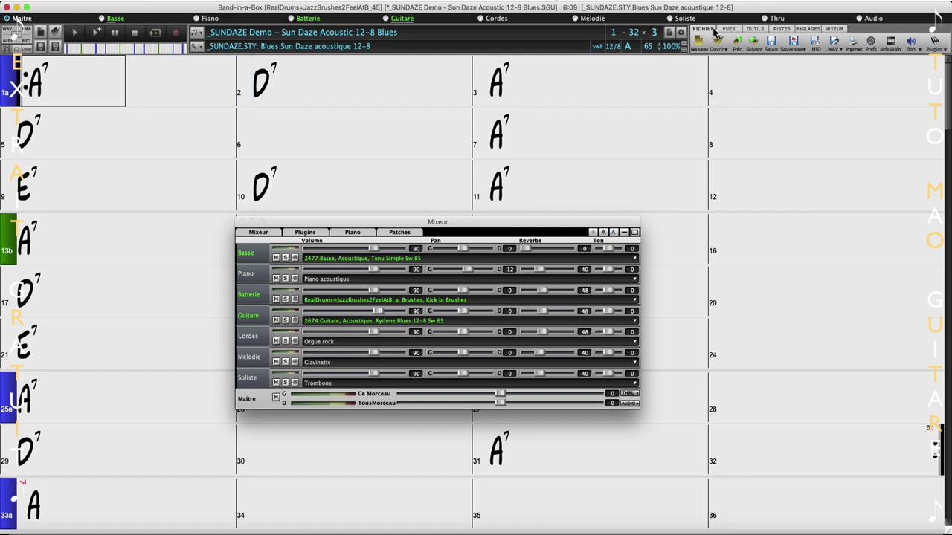
{"action": "left_click", "coordinate": [780, 29]}
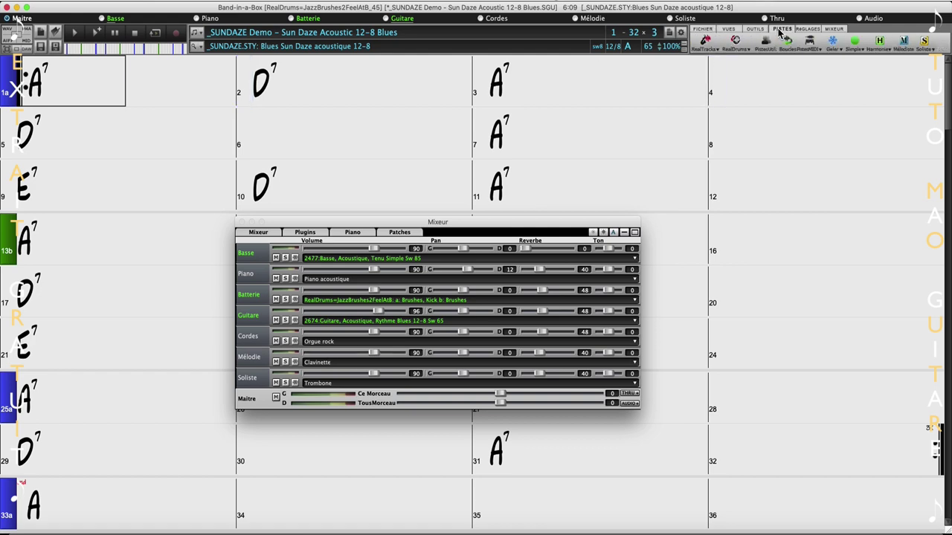
{"action": "left_click", "coordinate": [904, 43]}
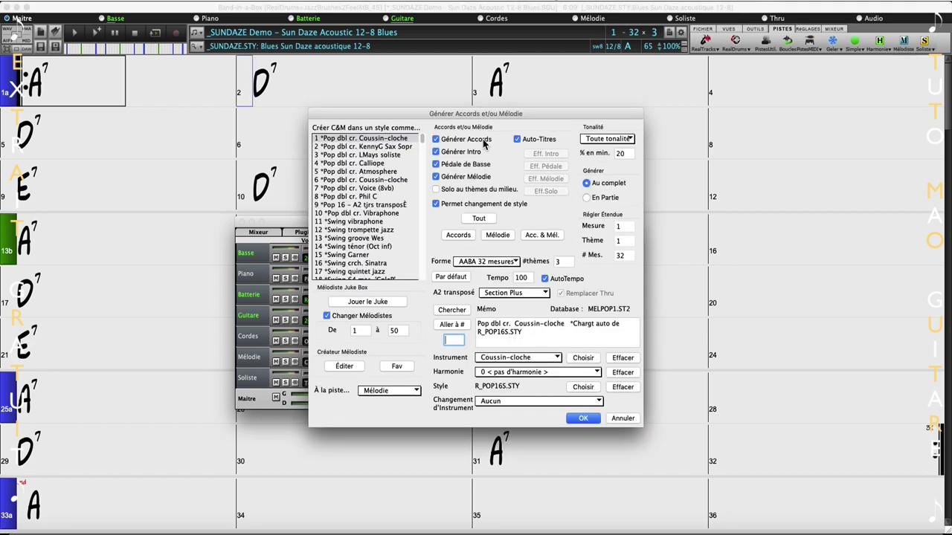
- Generate a melody with melodist 2, Pop dbl cr. KennyG Sax Sopr, with chord generation and style changes turned off
{"action": "left_click", "coordinate": [436, 140]}
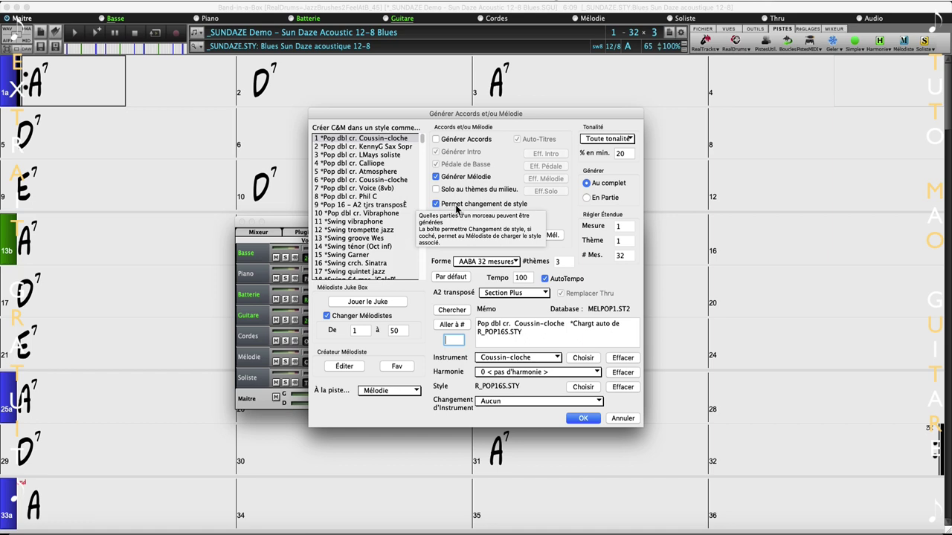
{"action": "left_click", "coordinate": [436, 205]}
{"action": "left_click", "coordinate": [389, 154]}
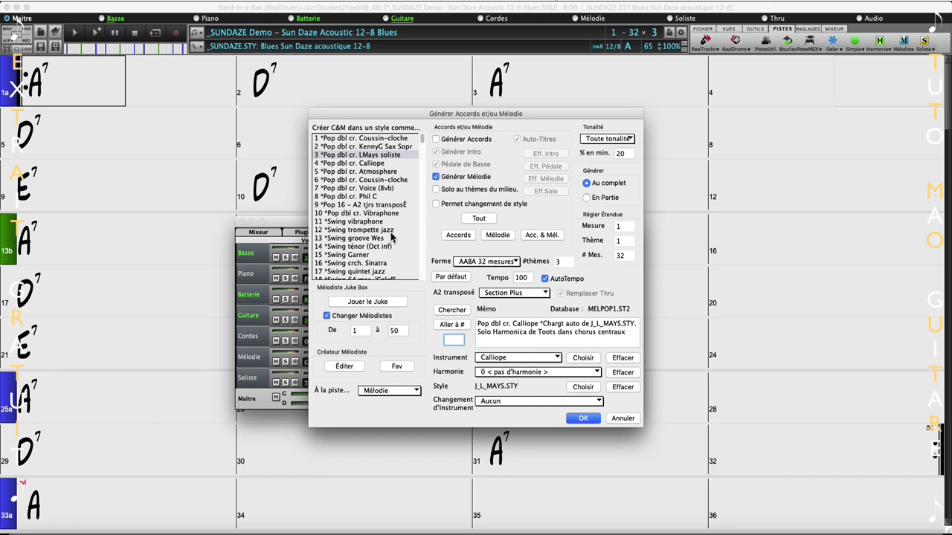
{"action": "left_click", "coordinate": [384, 148]}
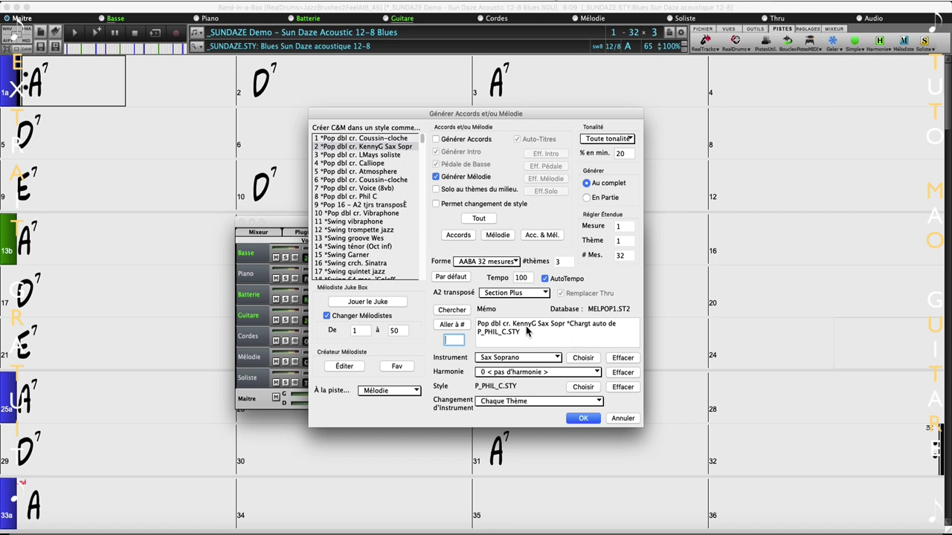
{"action": "left_click", "coordinate": [580, 419]}
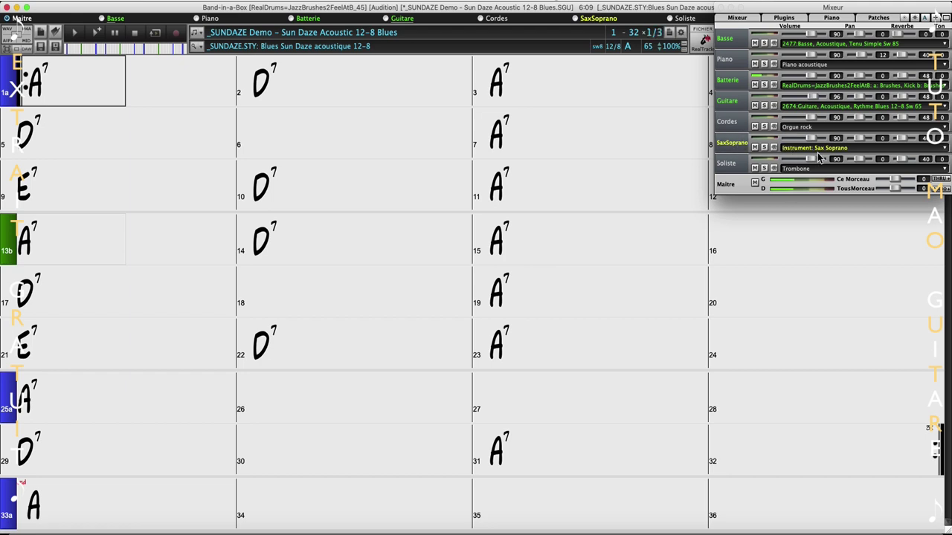
- Set the SaxSoprano track's volume to 111 during playback and close the mixer
{"action": "key", "text": "shift+Right"}
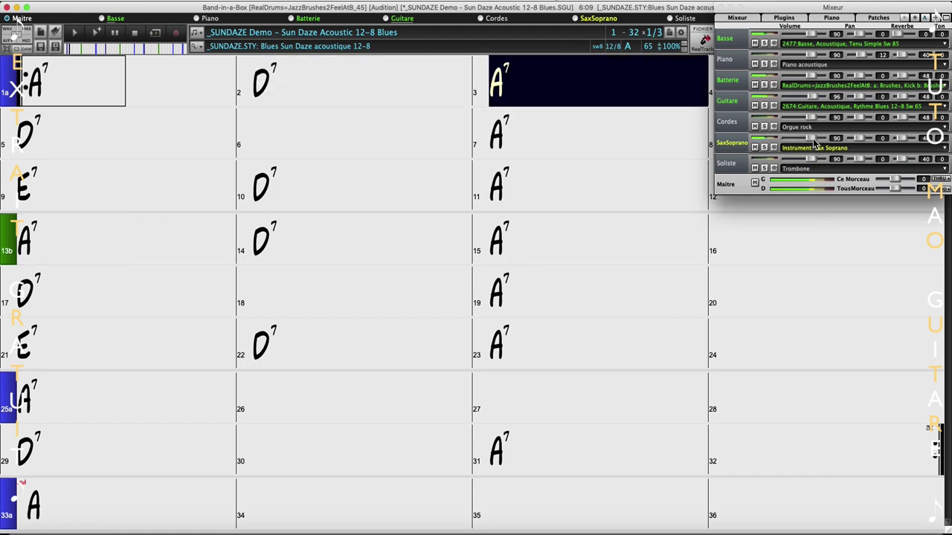
{"action": "left_click_drag", "start_coordinate": [814, 143], "coordinate": [822, 143]}
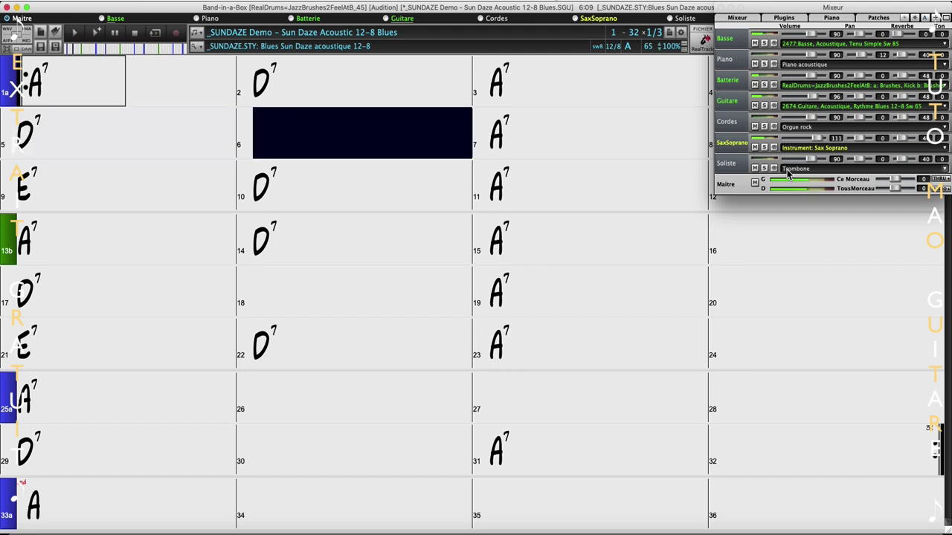
{"action": "left_click", "coordinate": [720, 8]}
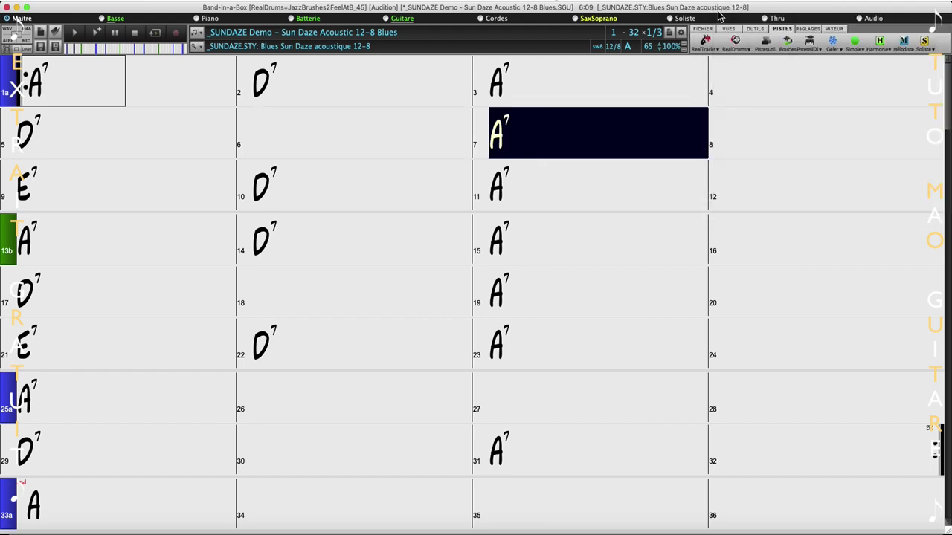
- Switch from the chord sheet to the notation view for the Sun Daze song
{"action": "left_click", "coordinate": [729, 29]}
{"action": "left_click", "coordinate": [701, 43]}
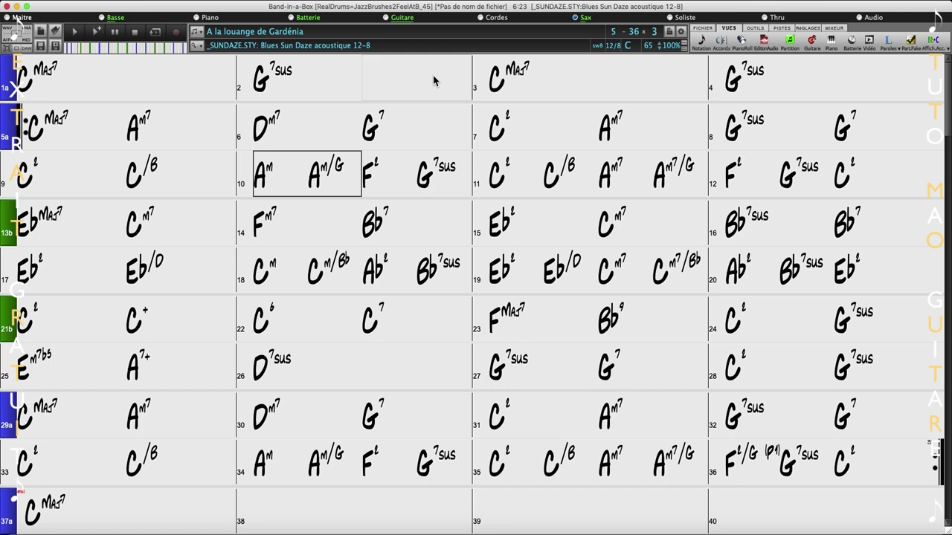
- Open the style picker, audition the demo of the Stormy Blues avec percussion style, and stop its playback
{"action": "left_click", "coordinate": [192, 48]}
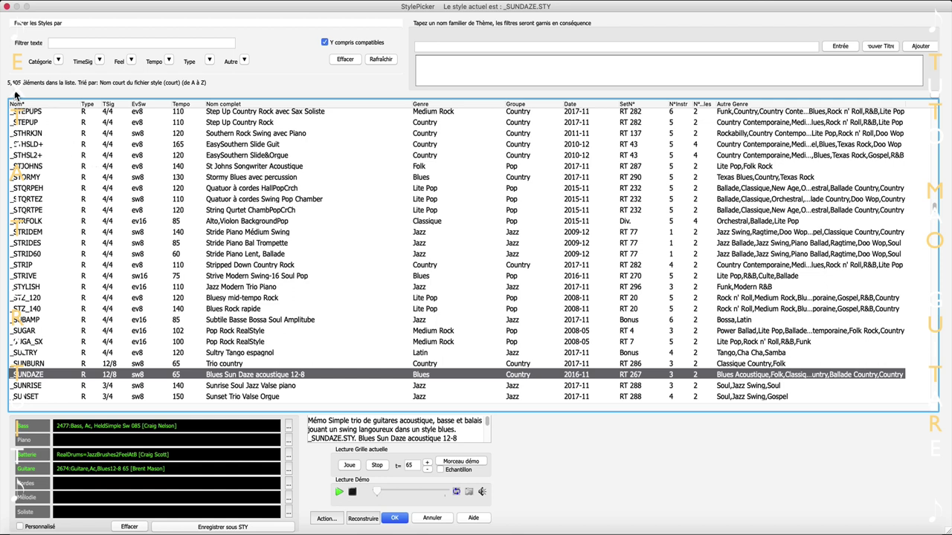
{"action": "left_click", "coordinate": [224, 179]}
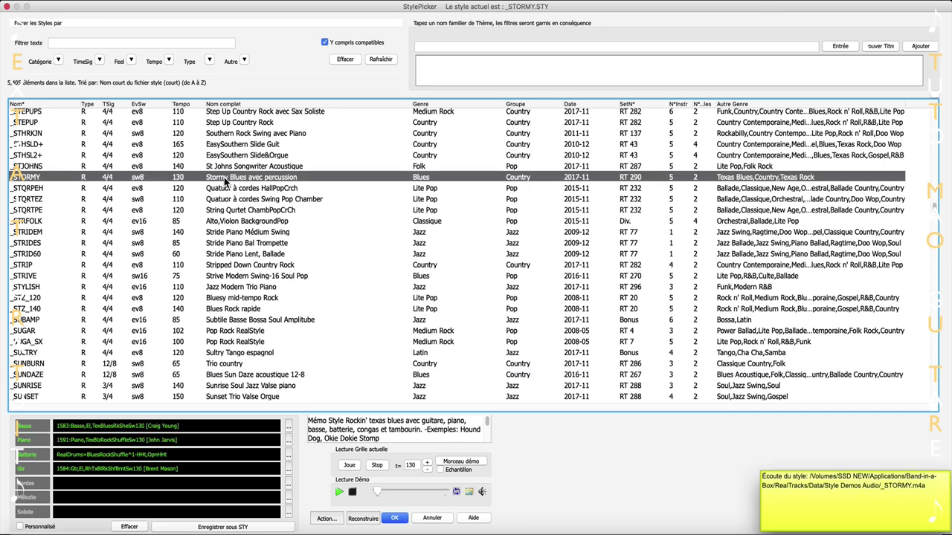
{"action": "left_click", "coordinate": [378, 466]}
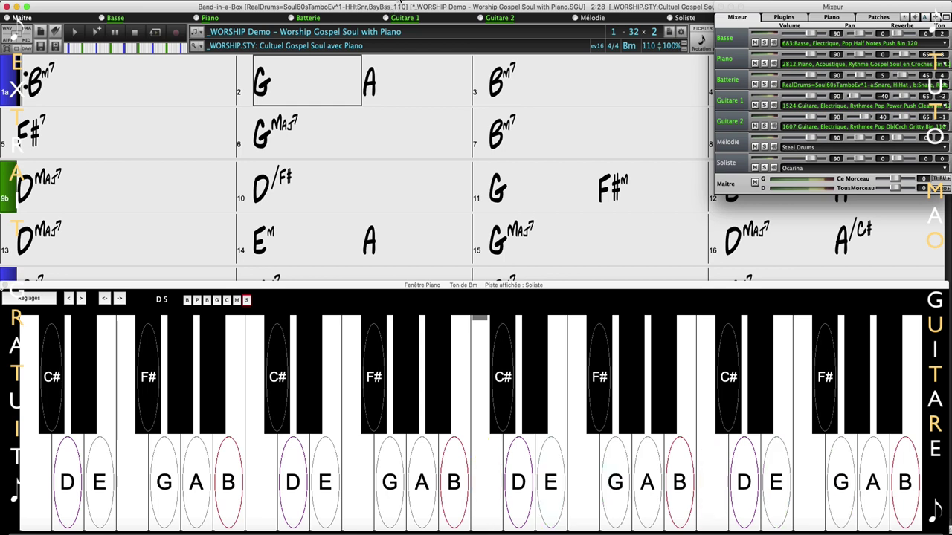
- Choose ADVANCE61 USB PORT 1 as the MIDI input in the CoreMIDI port settings and apply them
{"action": "left_click", "coordinate": [173, 4]}
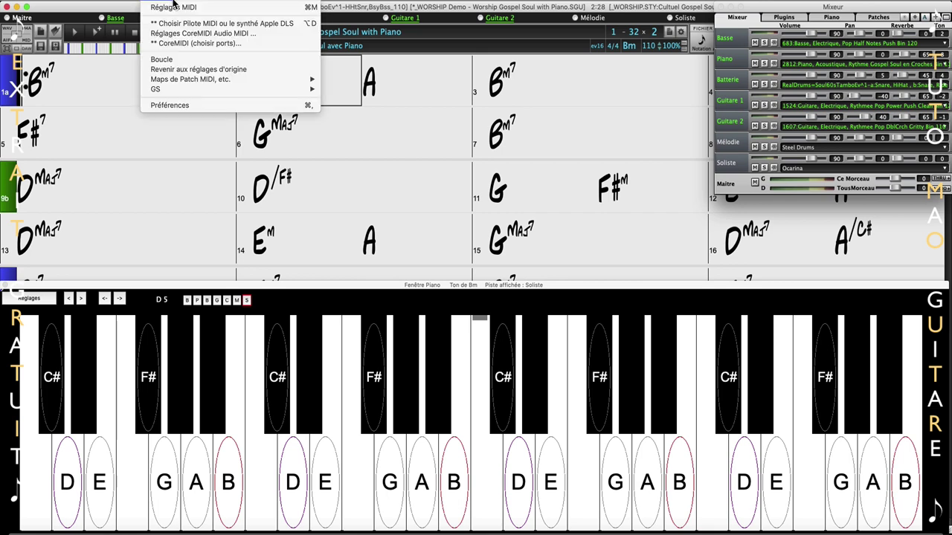
{"action": "left_click", "coordinate": [194, 43]}
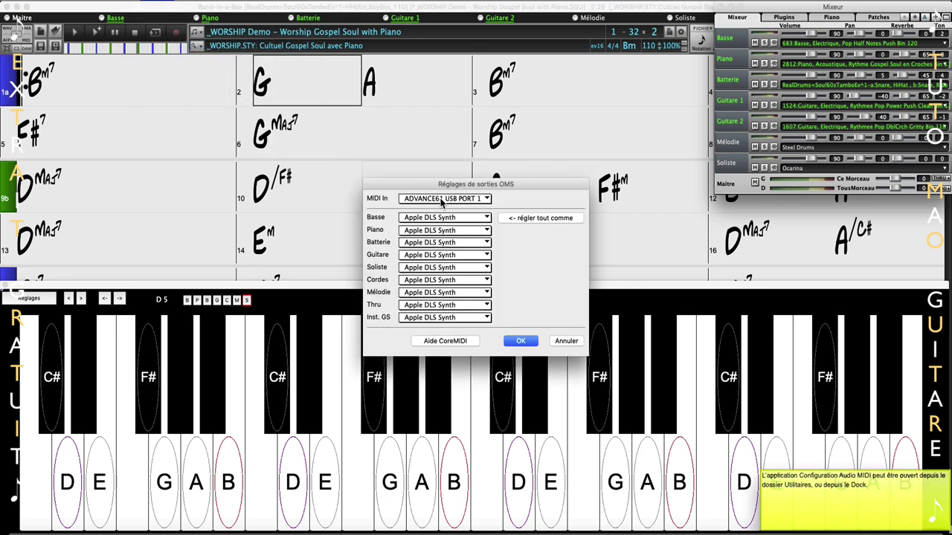
{"action": "left_click", "coordinate": [440, 199]}
{"action": "left_click", "coordinate": [436, 200]}
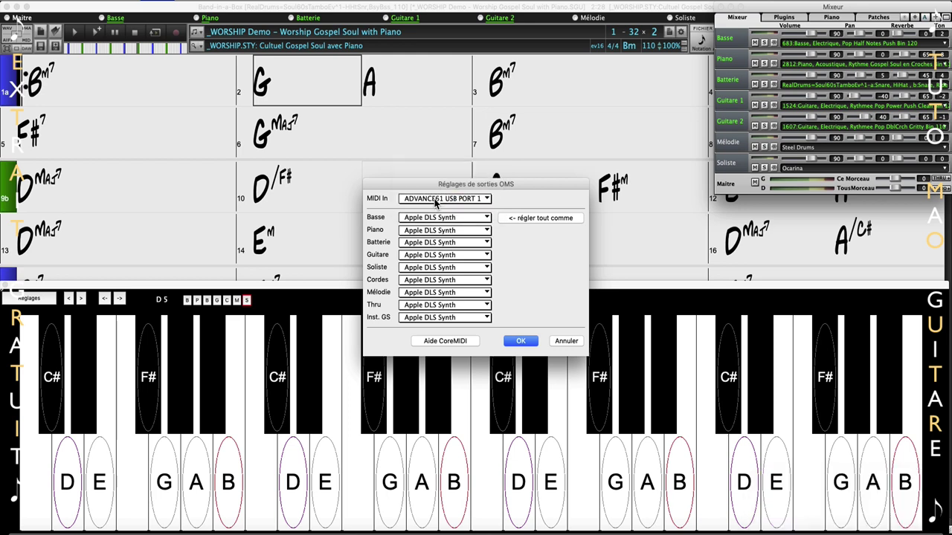
{"action": "left_click", "coordinate": [534, 342]}
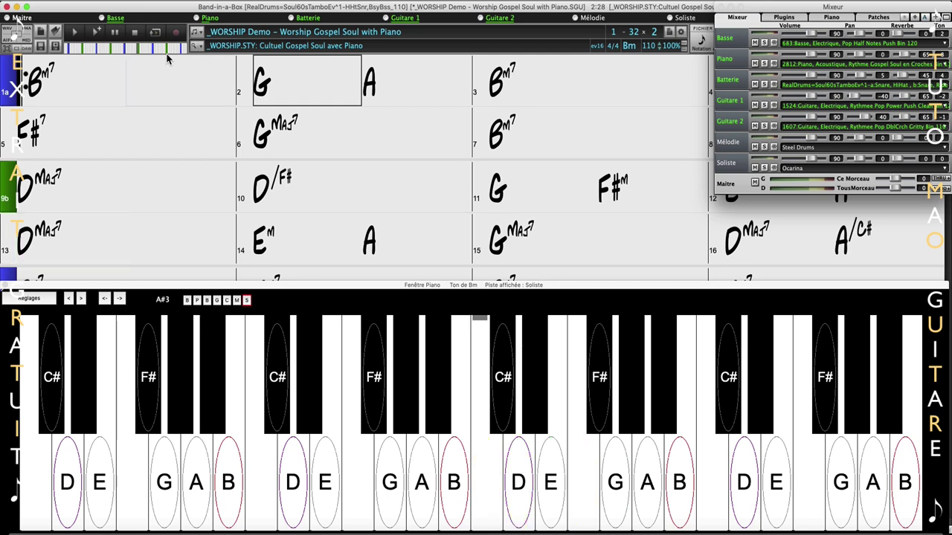
- Generate the RealTracks accompaniment of the Worship Gospel Soul with Piano demo and start its playback
{"action": "left_click", "coordinate": [97, 32]}
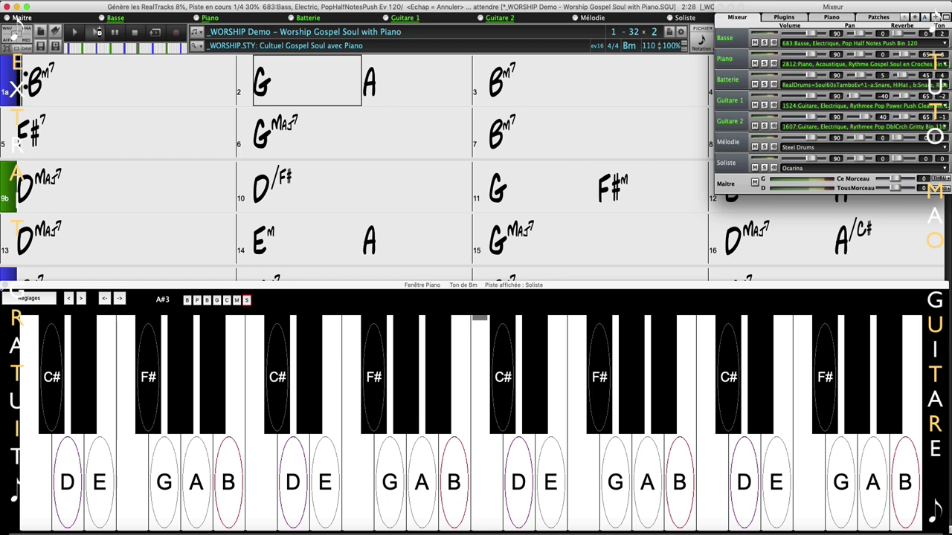